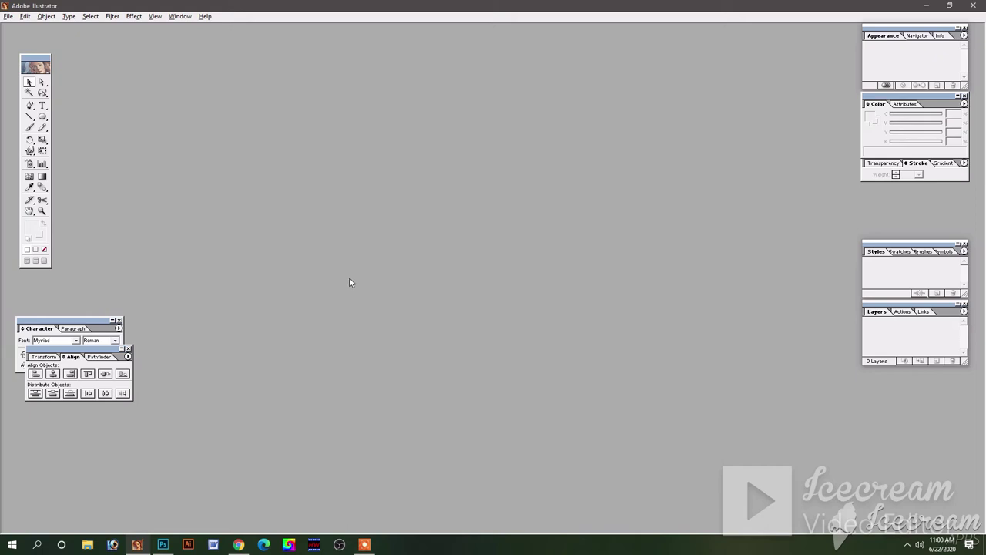
- Create a new A4 document with rulers shown and measured in inches
key("ctrl+n")
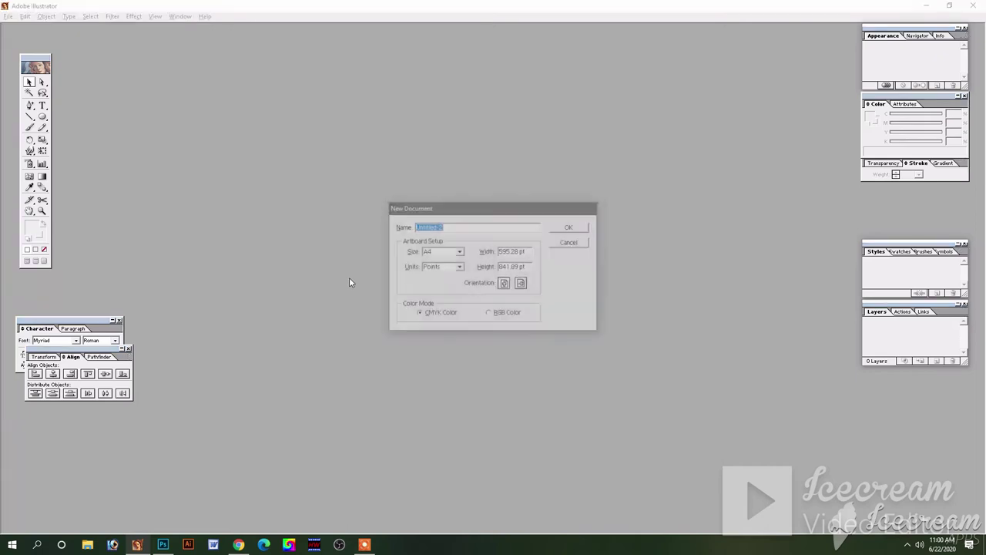
left_click(556, 227)
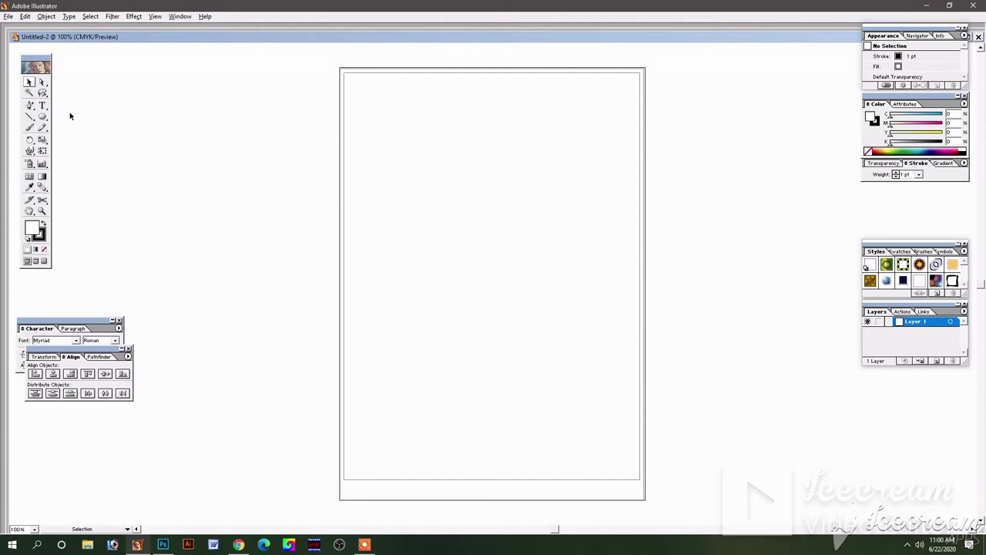
key("ctrl+r")
right_click(144, 53)
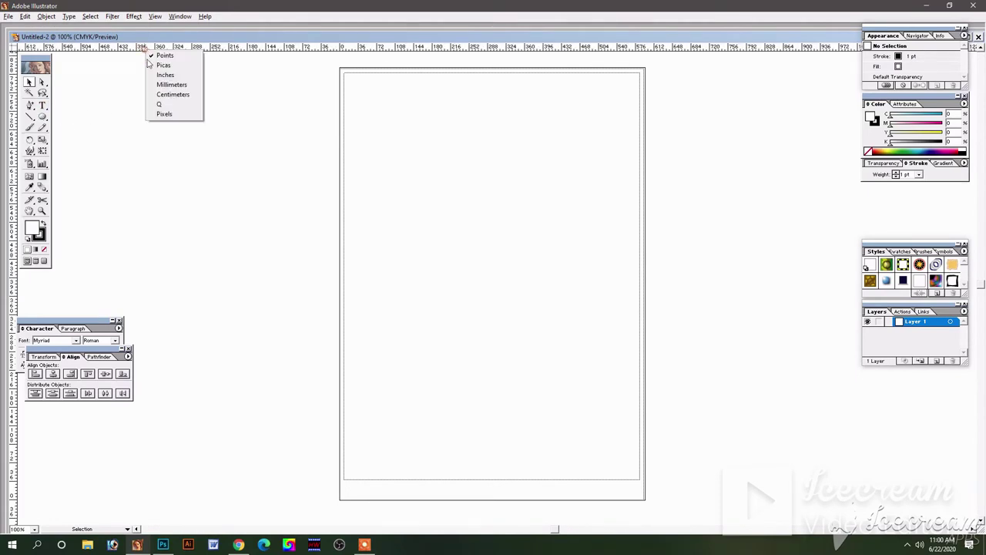
left_click(165, 75)
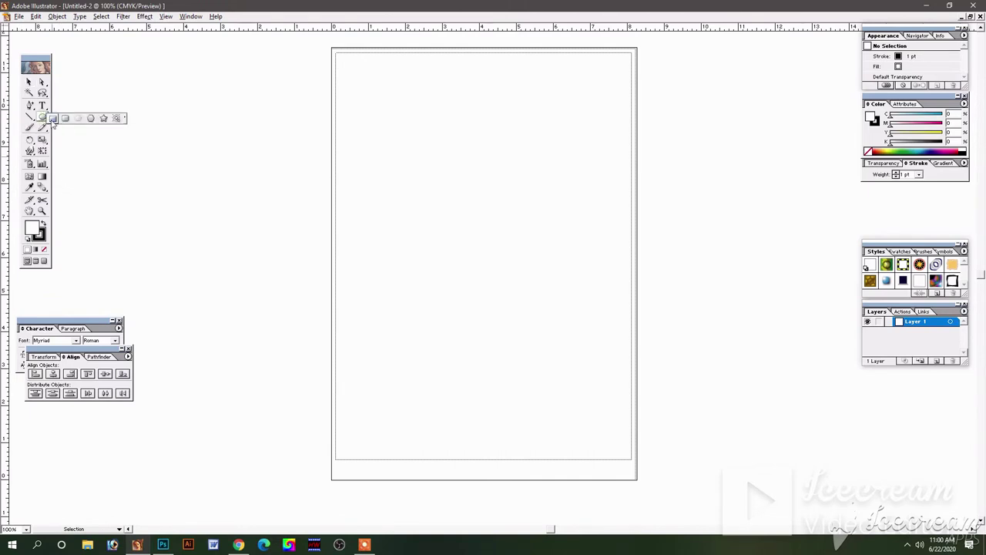
- Draw a 3 by 1.9 inch rectangle on the artboard
left_click_drag(42, 116, 49, 118)
left_click(457, 222)
type("3")
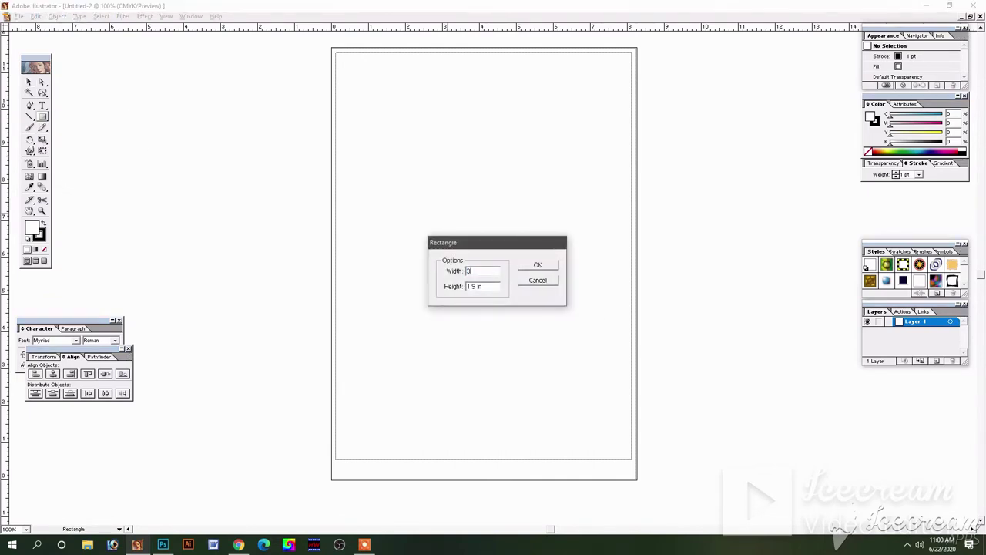
key("Tab")
type("1")
key("Return")
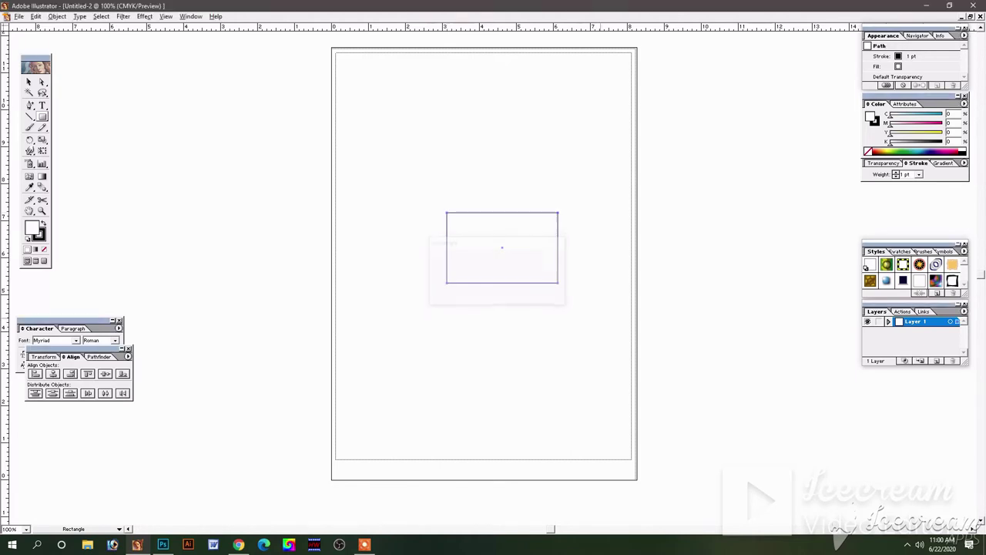
- Zoom in and pan so the rectangle fills the centre of the view
left_click(29, 82)
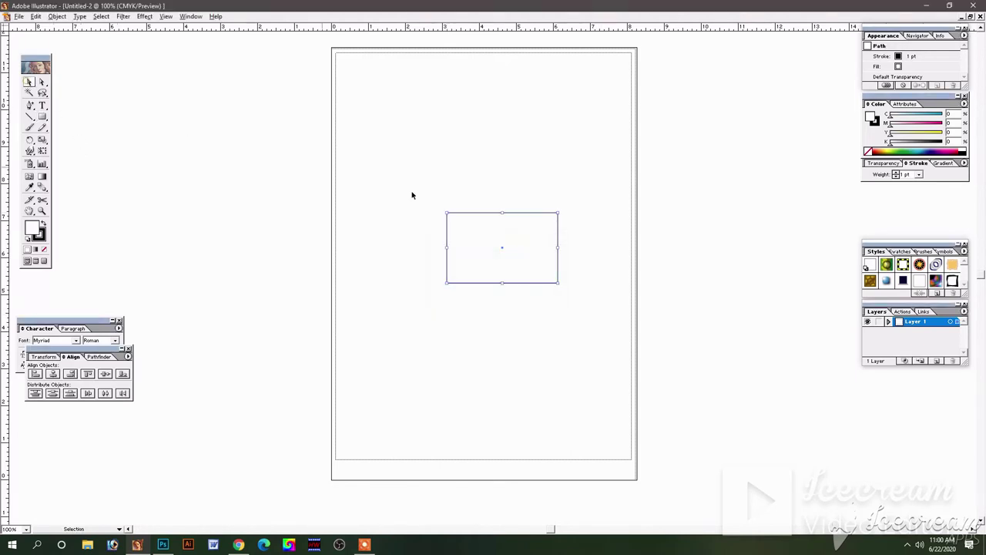
left_click(515, 233, "ctrl")
left_click(463, 224, "ctrl")
left_click(444, 227, "ctrl")
mouse_move(470, 372)
left_mouse_down()
mouse_move(529, 370)
mouse_move(473, 143)
left_mouse_up()
key("ctrl+minus")
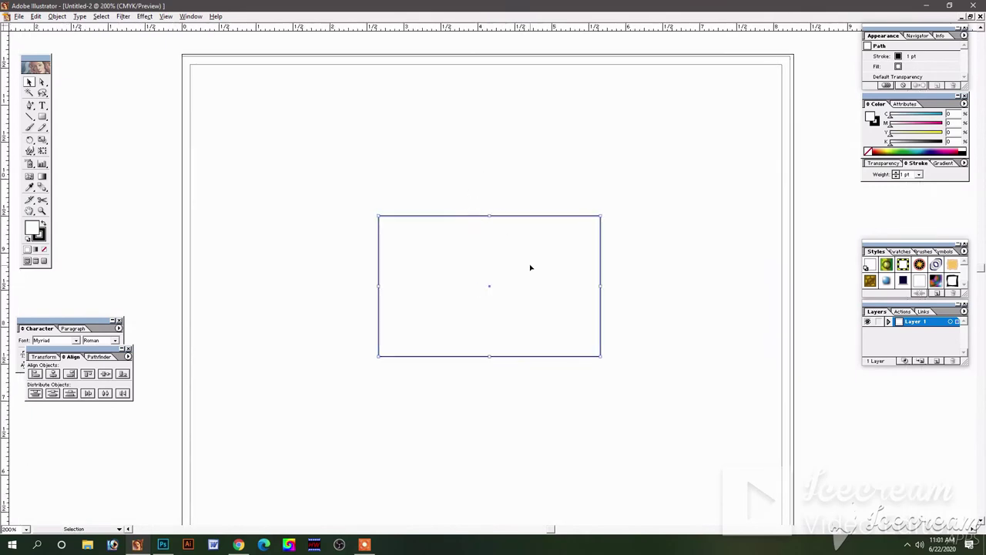
left_click(492, 246, "ctrl")
left_click(492, 247, "ctrl")
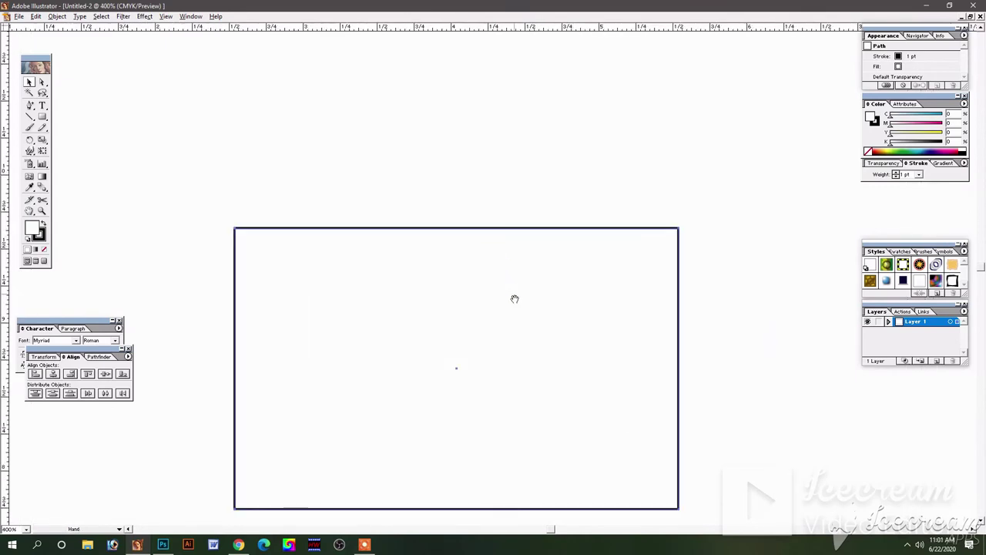
left_click_drag(514, 299, 520, 203)
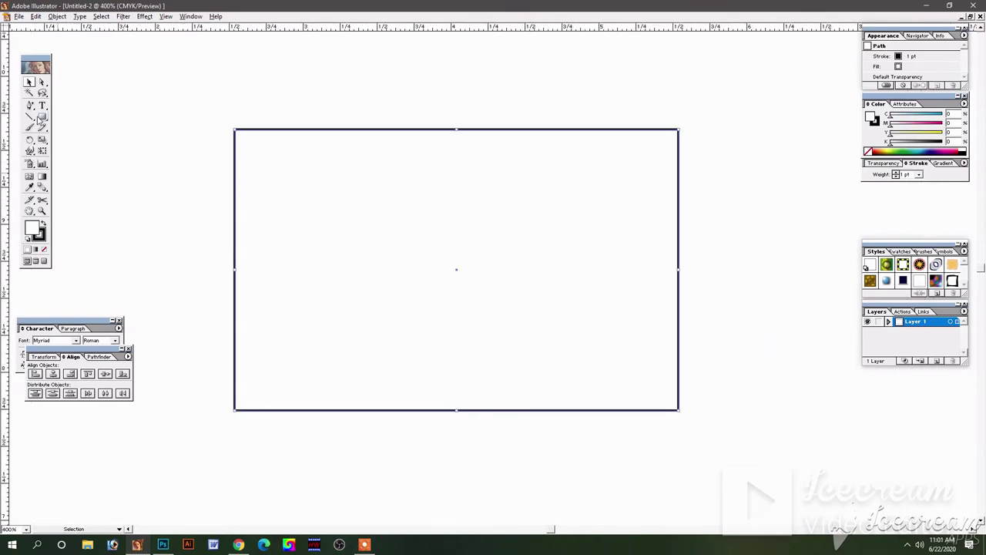
left_click(55, 16)
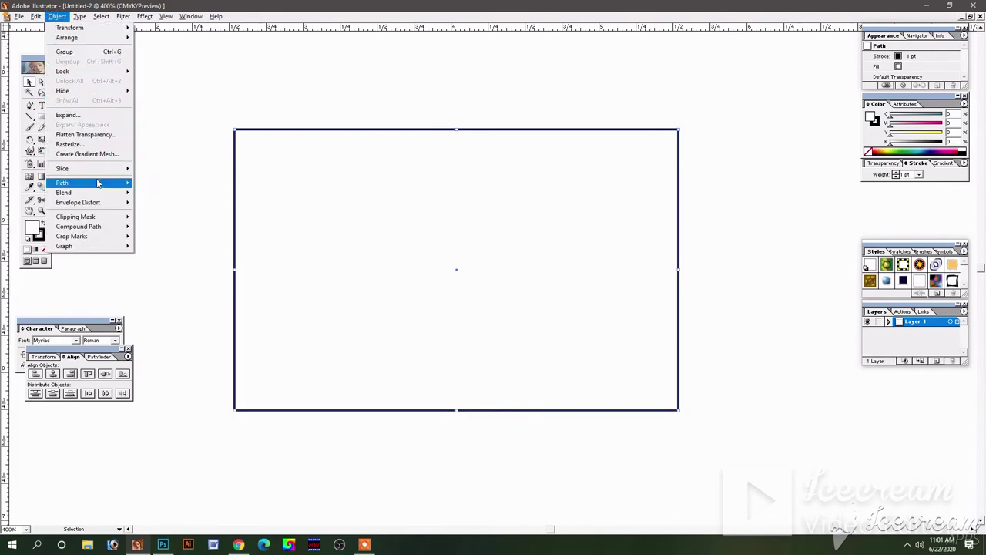
- Add an inset Offset Path copy, then give both rectangles a 0.15 pt stroke and no fill
mouse_move(62, 183)
left_click(165, 216)
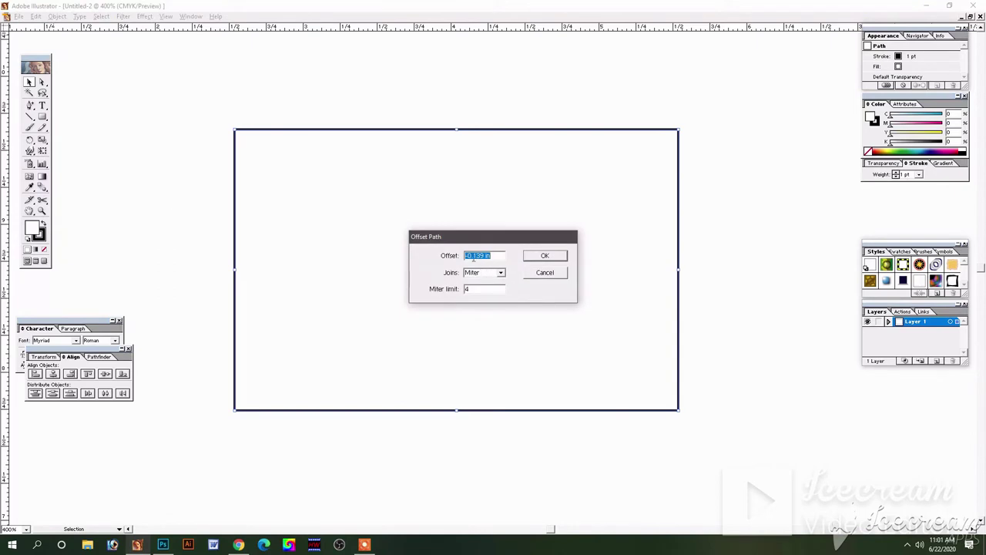
left_click(544, 255)
left_click_drag(717, 178, 644, 207)
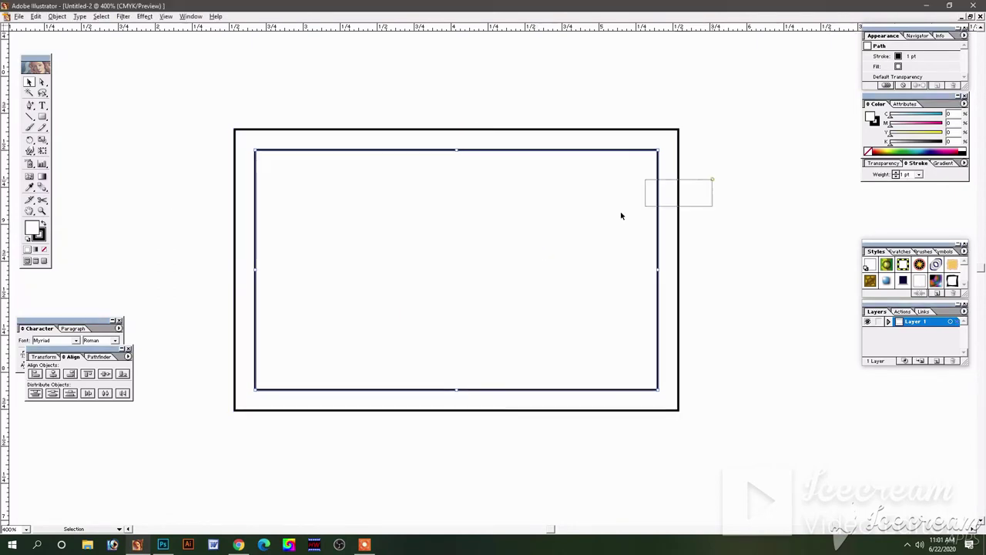
double_click(906, 174)
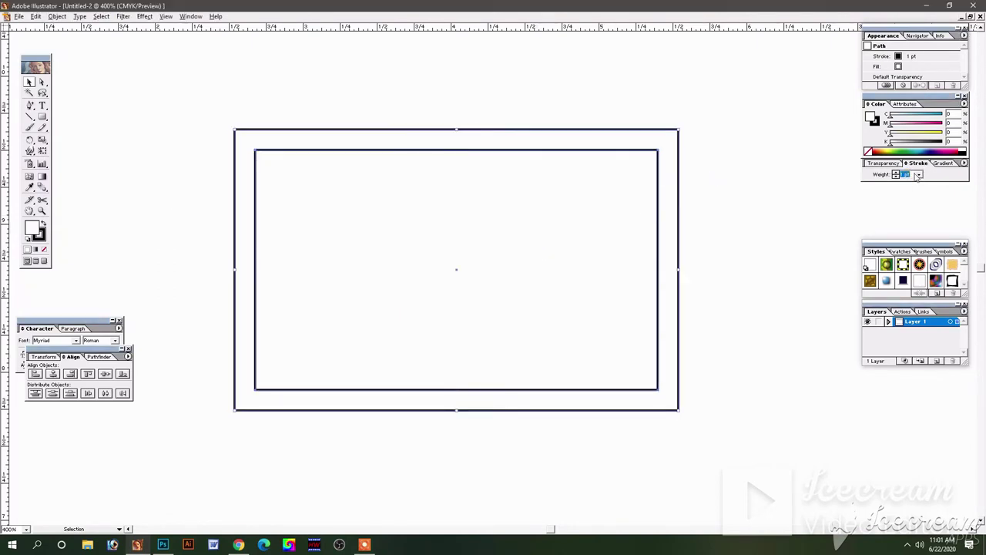
type("15")
key("Return")
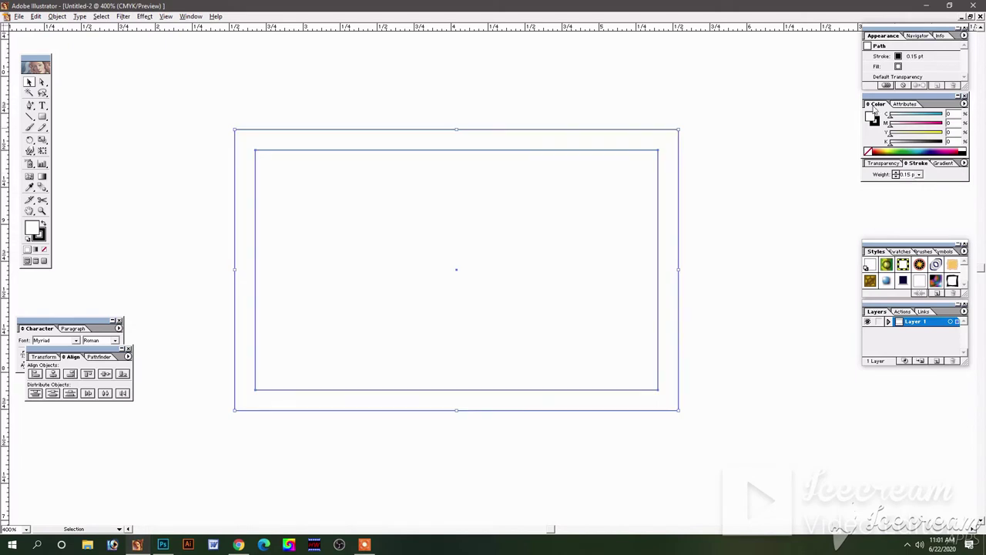
left_click(868, 151)
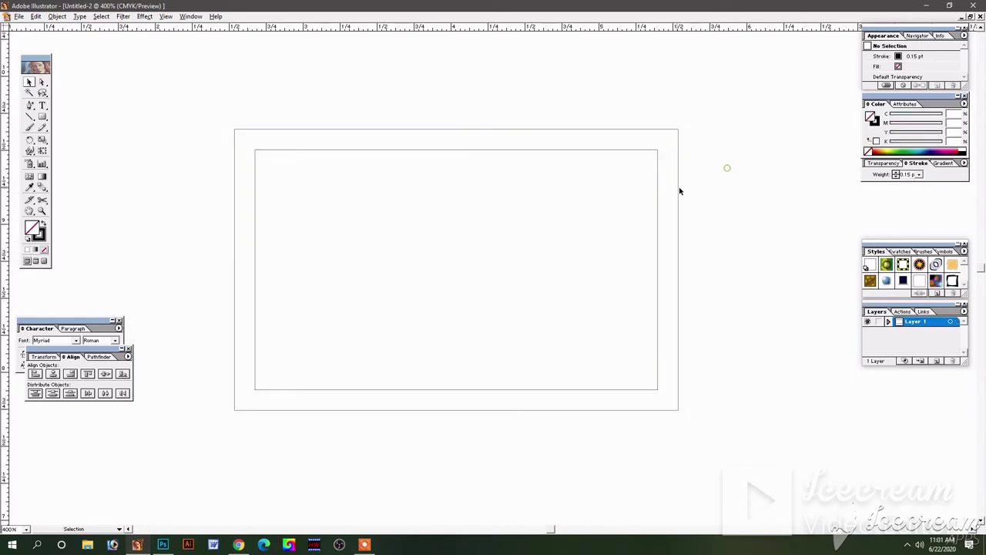
- Drag a vertical guide to the card's centre and nudge both rectangles to centre on it
left_click_drag(6, 117, 458, 129)
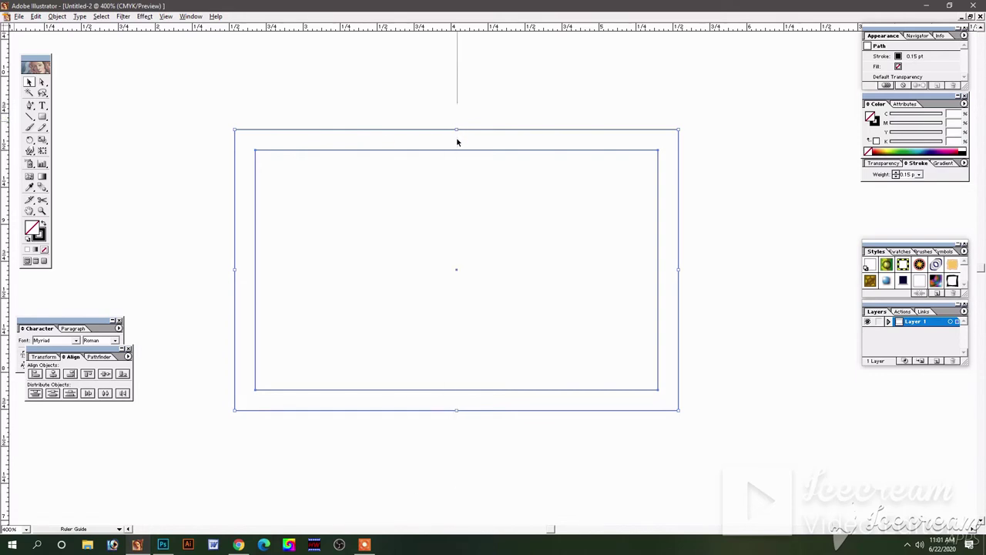
left_click_drag(457, 144, 452, 154)
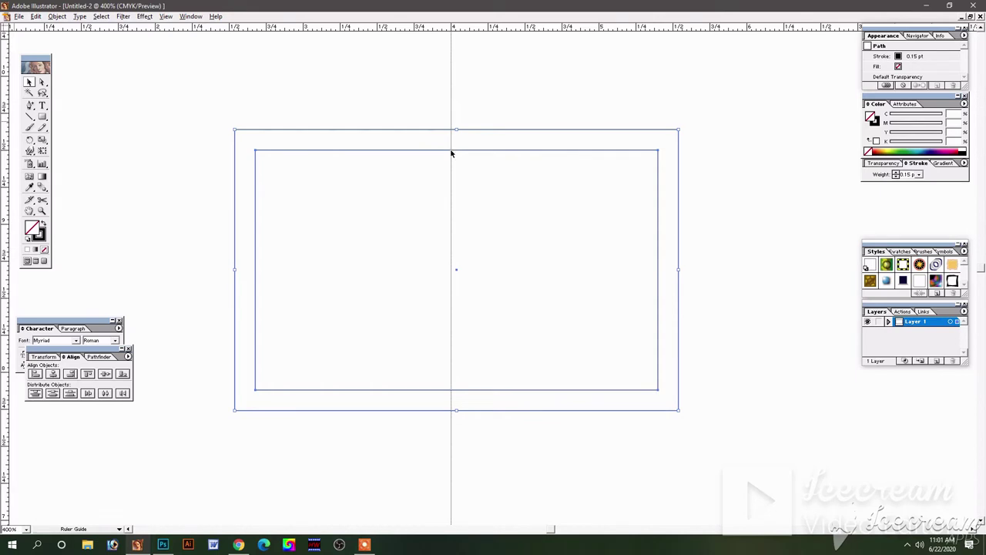
left_click_drag(493, 105, 485, 179)
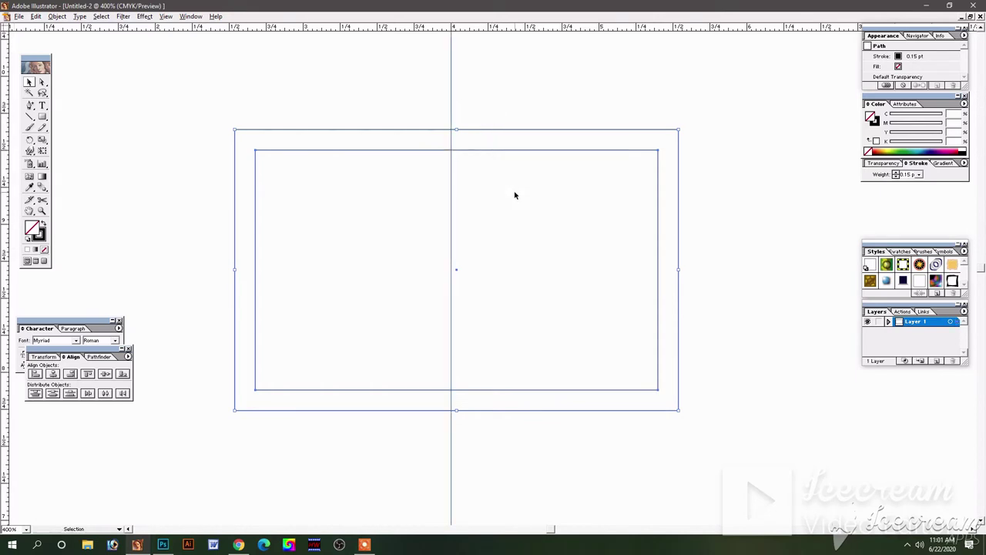
key("Left")
key("Left")
key("Left")
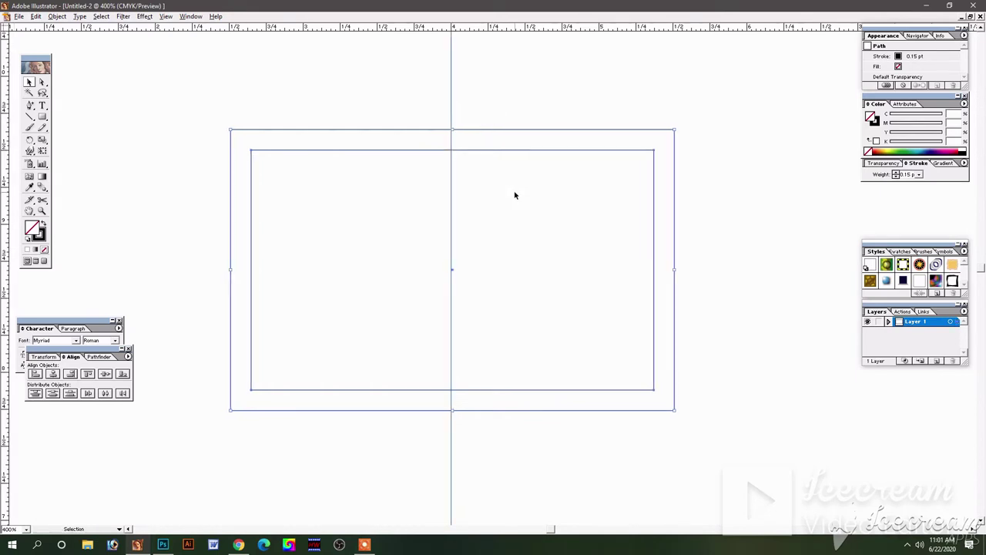
left_click(517, 115)
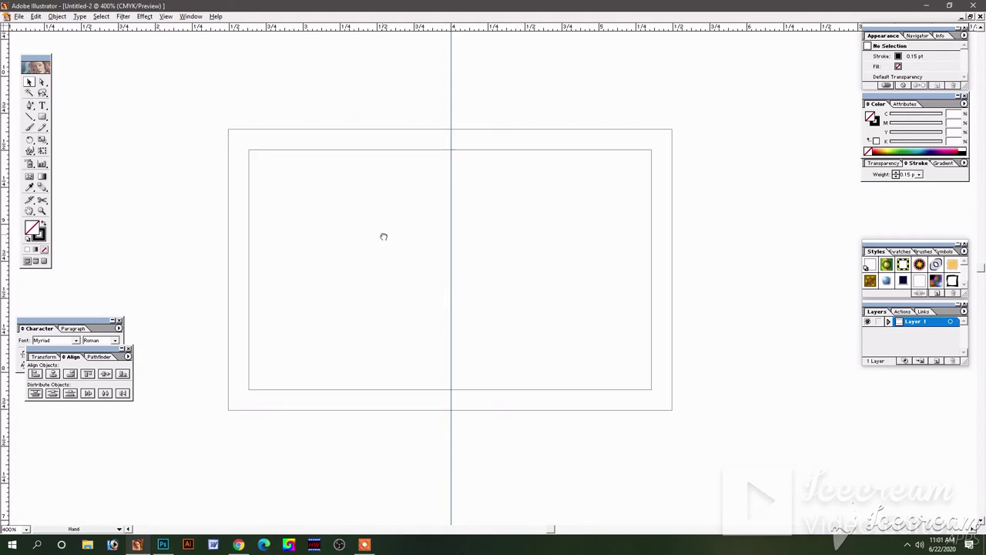
left_click_drag(490, 240, 522, 239)
key("ctrl+a")
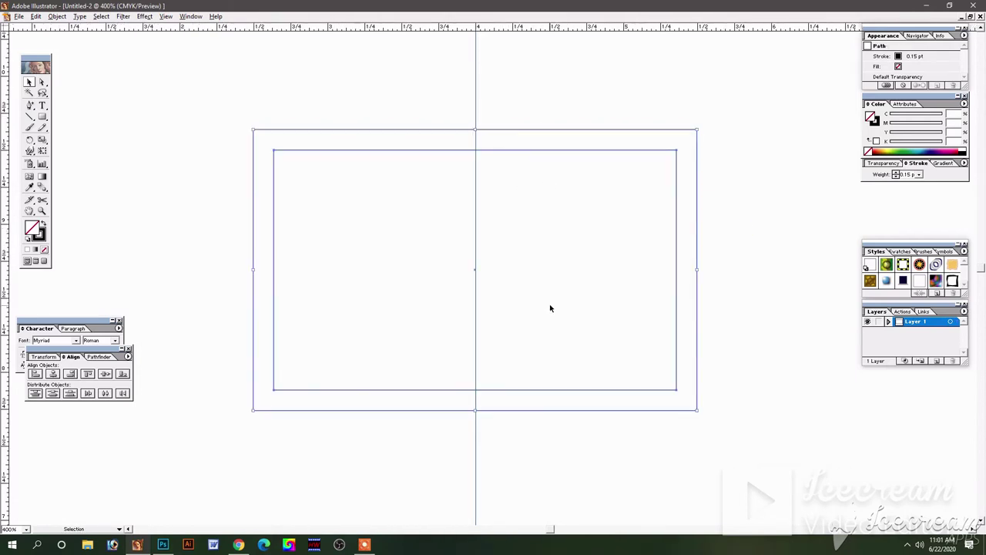
left_click(173, 183)
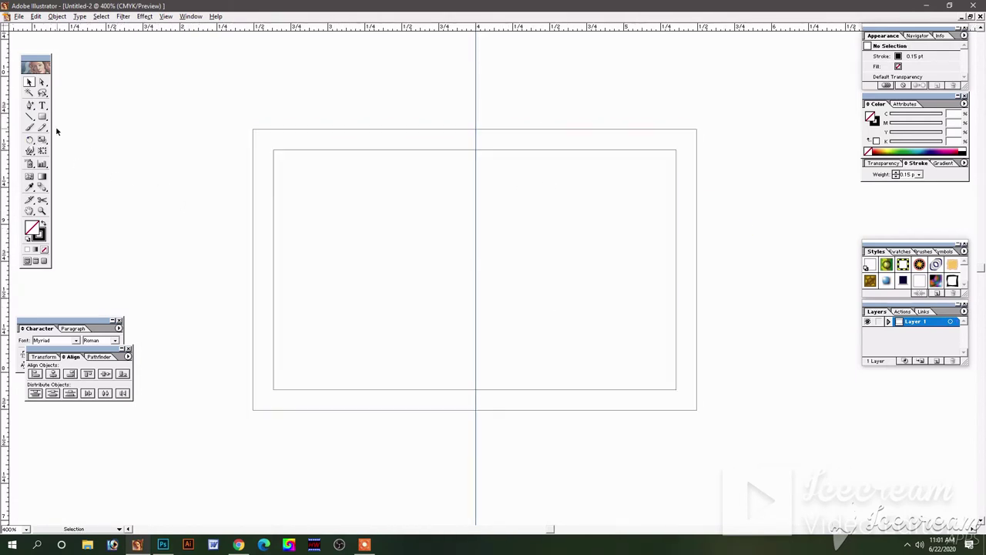
mouse_move(29, 105)
left_mouse_down()
mouse_move(48, 108)
mouse_move(40, 108)
left_mouse_up()
- Pen-draw a closed shape whose curved top runs from the card's left edge to its bottom edge
left_click(254, 295)
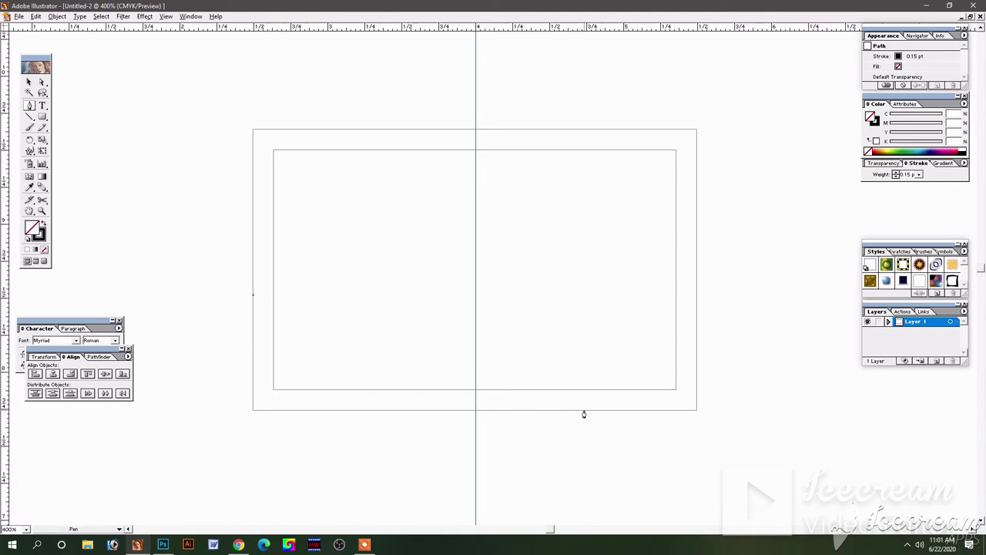
key("ctrl+alt+space")
left_click(584, 407)
left_click_drag(465, 335, 530, 367)
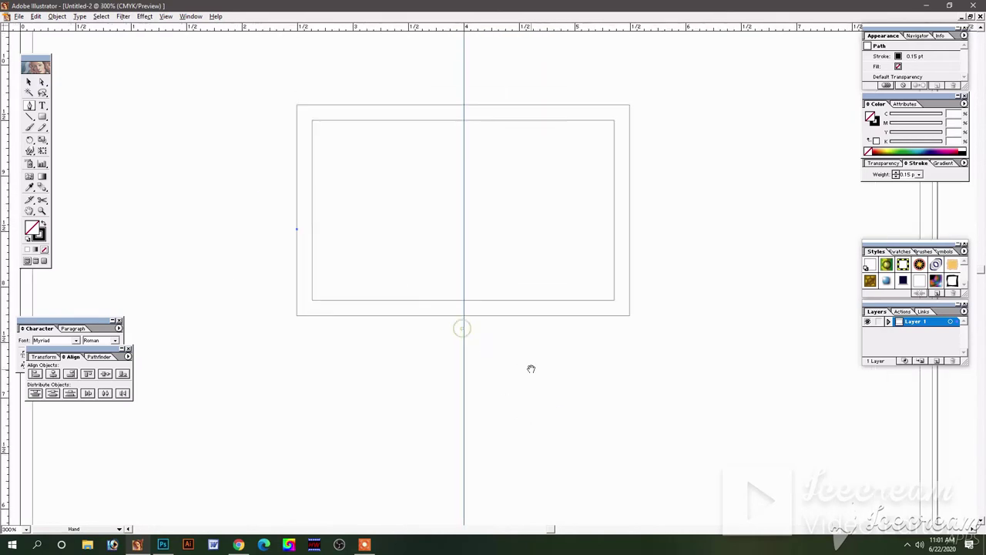
left_click_drag(542, 321, 631, 486)
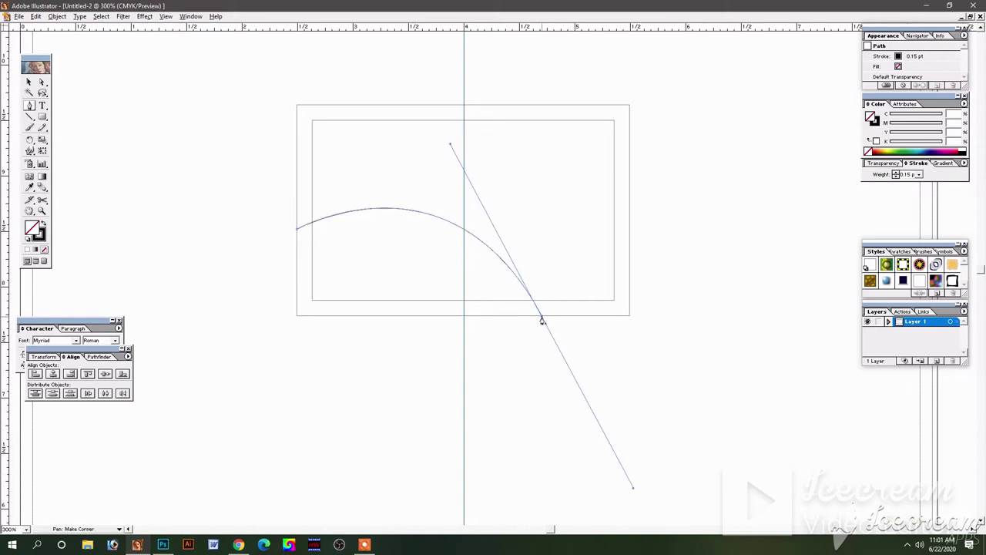
left_click(542, 317)
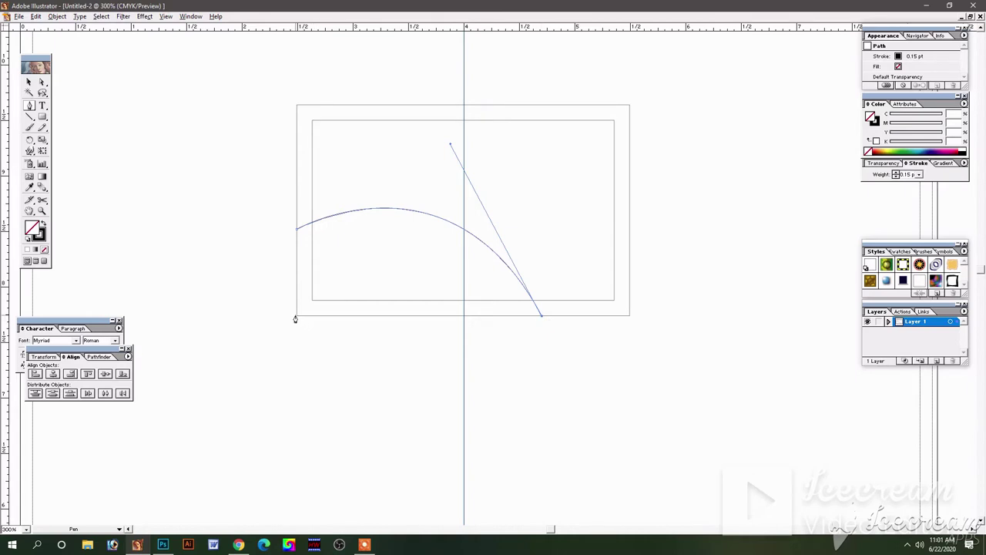
left_click(296, 317)
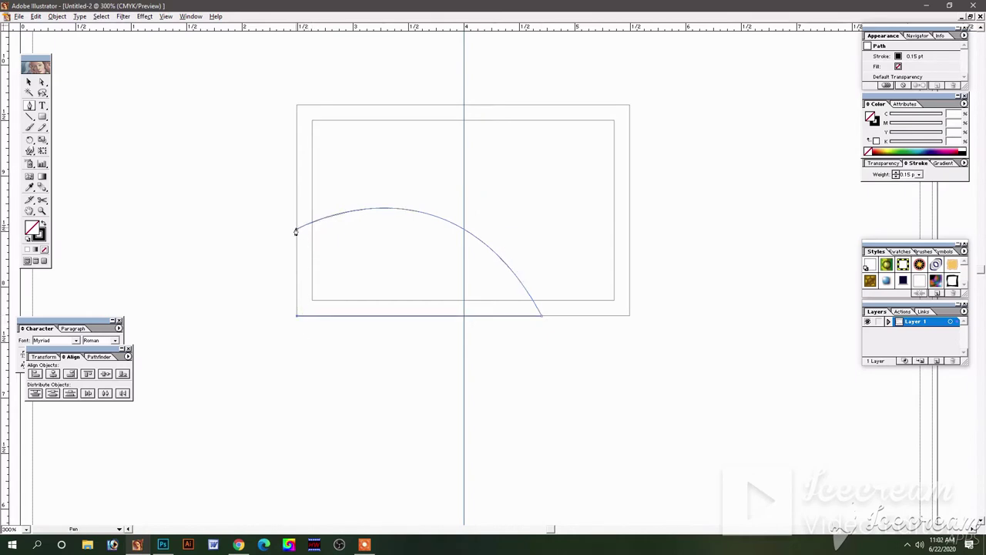
left_click(296, 232)
left_click(30, 82)
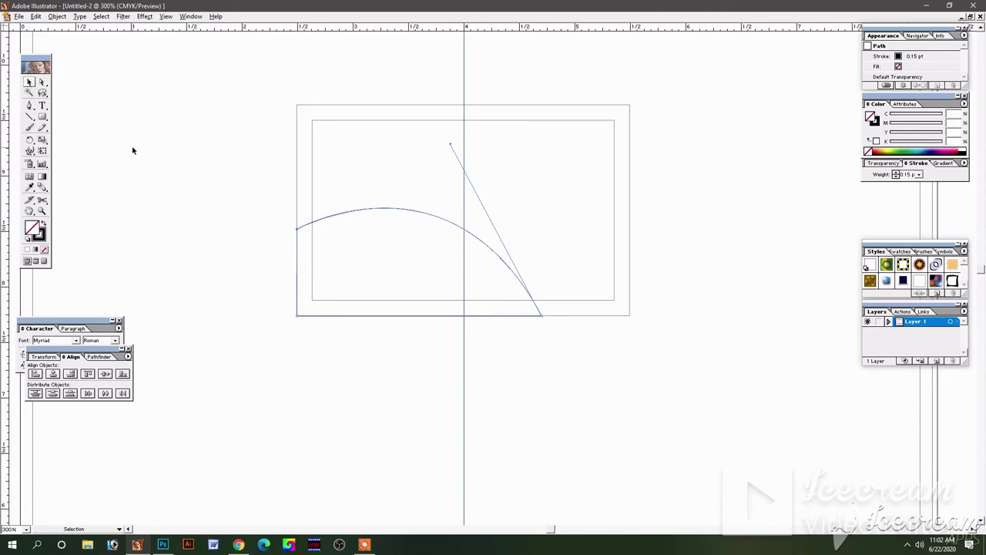
left_click(181, 224)
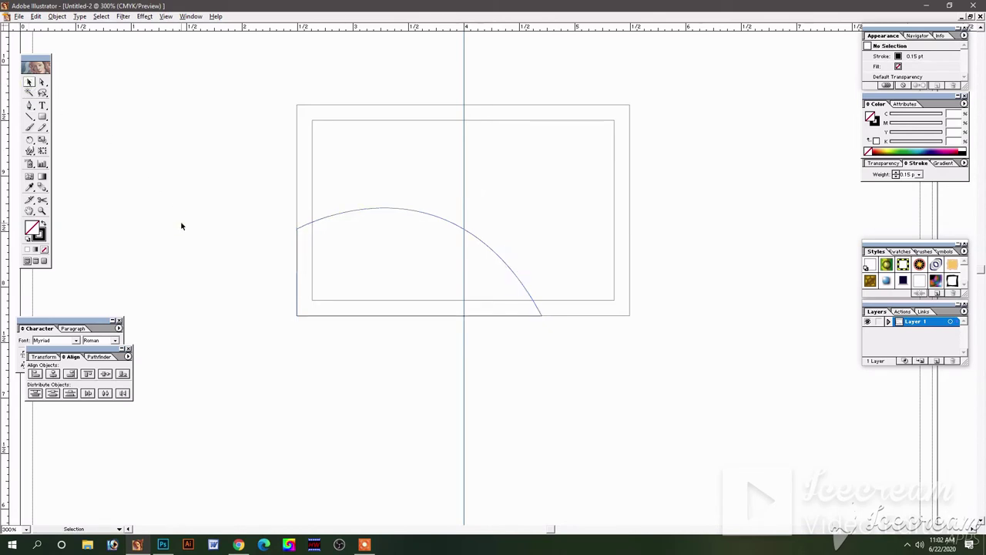
- Remove the arc's stroke and fill it grey, darkened to about 44% black
left_click(717, 341)
left_click(445, 222)
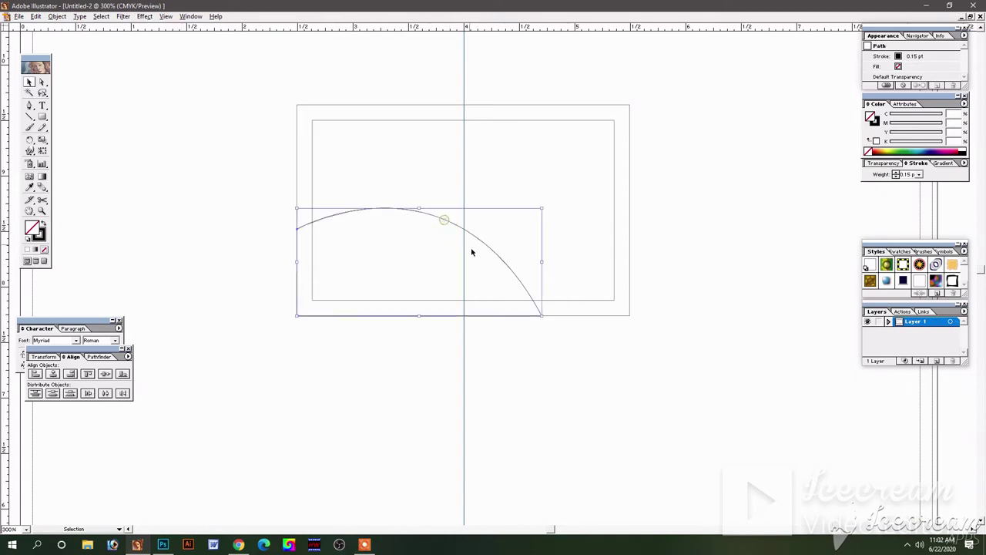
left_click(882, 123)
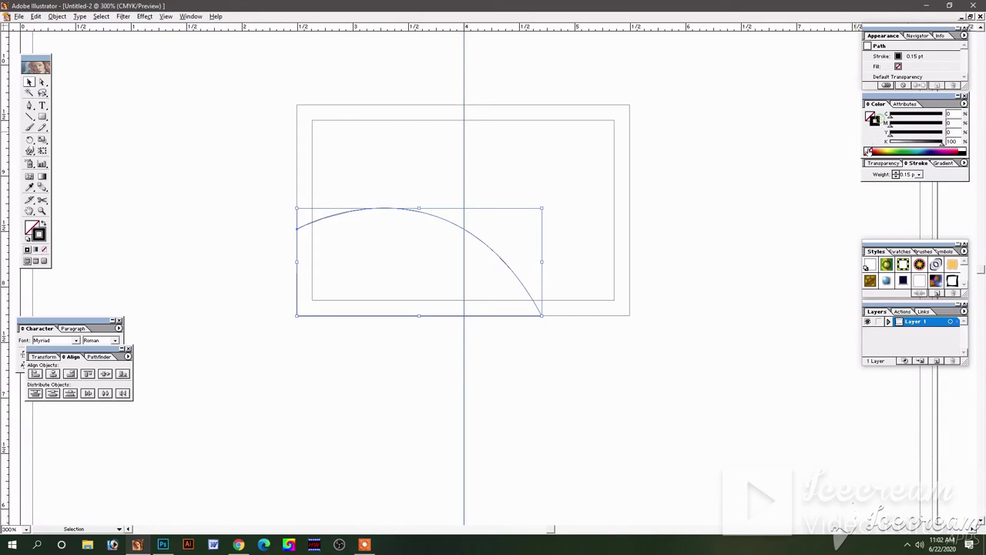
left_click(868, 151)
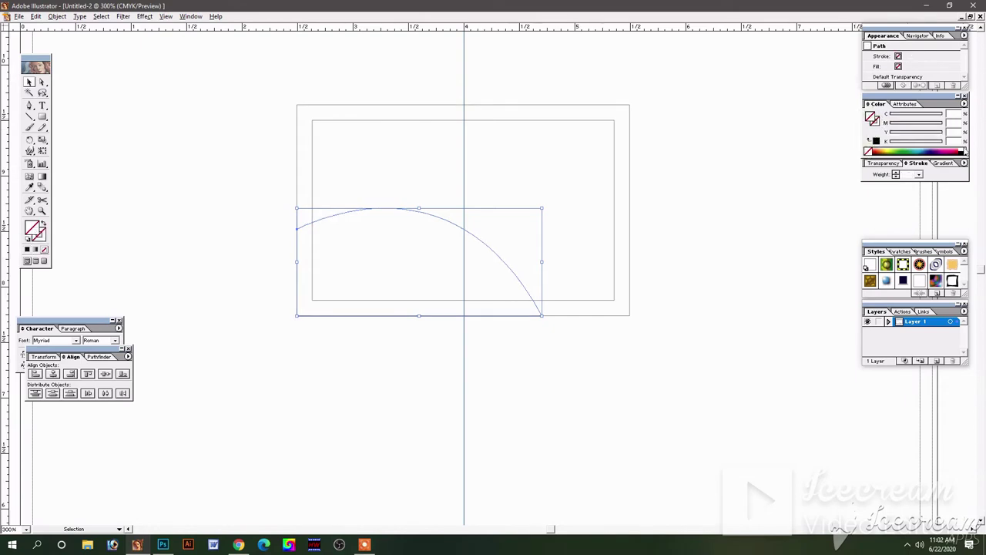
left_click(903, 143)
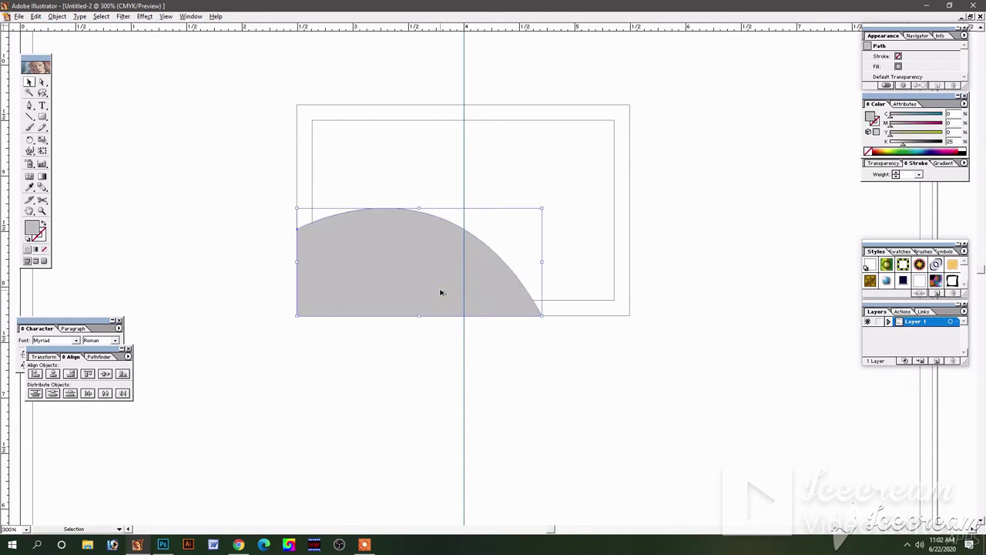
left_click_drag(440, 291, 440, 291)
left_click_drag(903, 143, 909, 144)
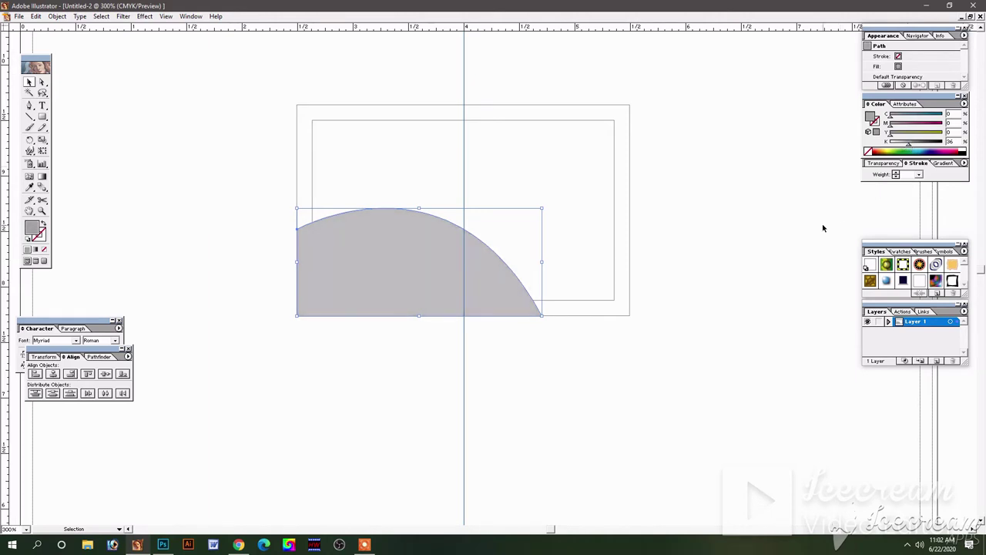
left_click_drag(909, 144, 915, 145)
- Duplicate the arc slightly right and turn the rear copy black
key("alt+Right")
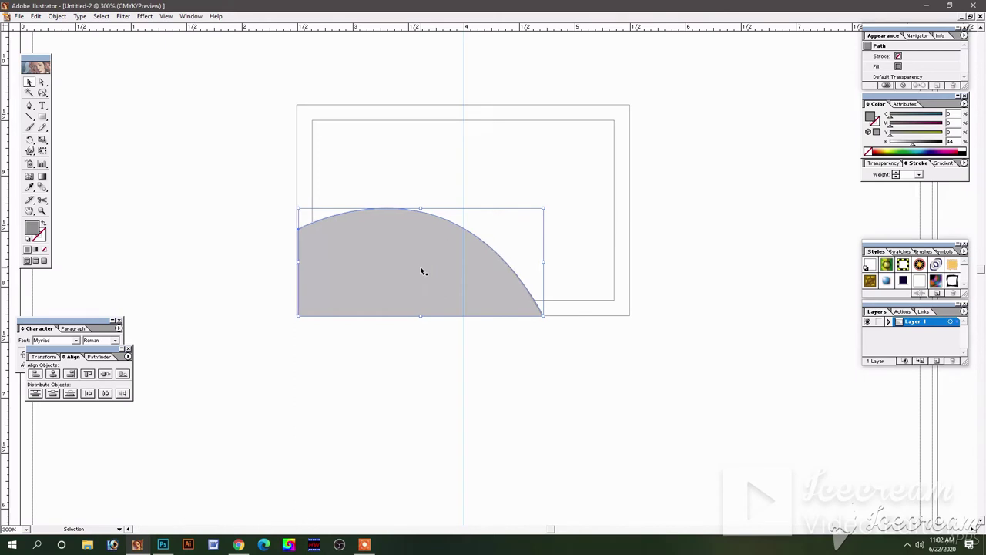
key("alt+Right")
key("alt+Right")
key("alt+Right")
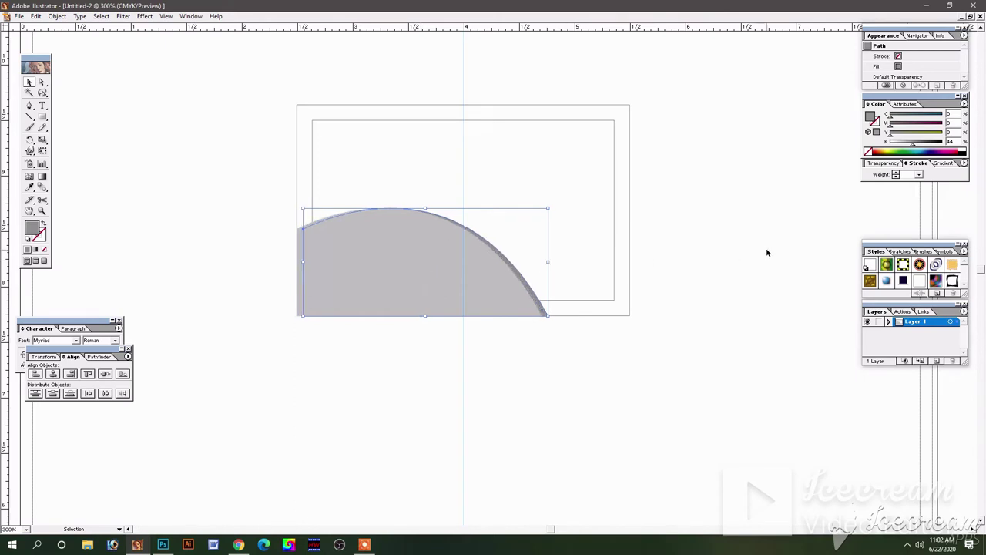
left_click(766, 248)
left_click(531, 295)
left_click_drag(914, 144, 941, 146)
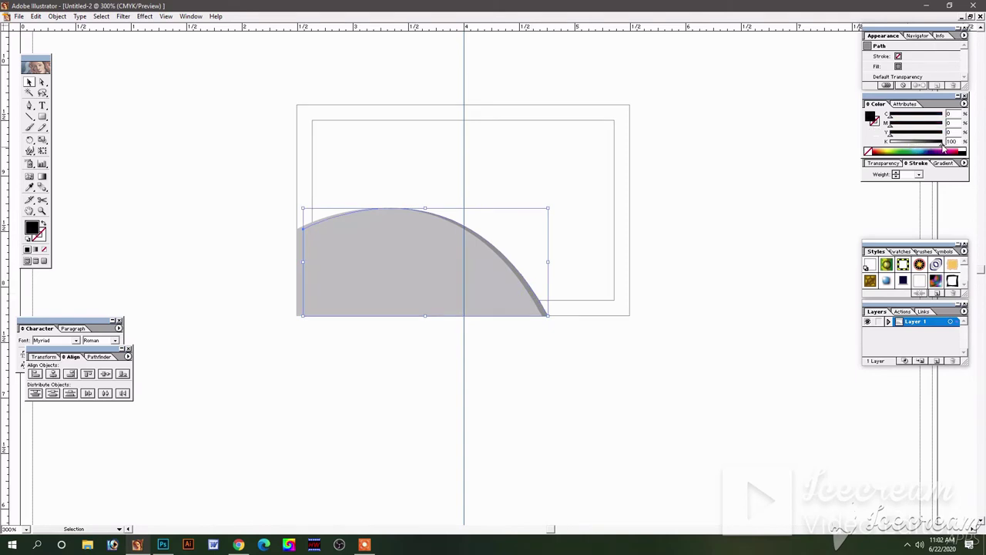
left_click(568, 378)
- Lighten the front arc to 14% black and nudge the black copy right to widen its edge
left_click(447, 288)
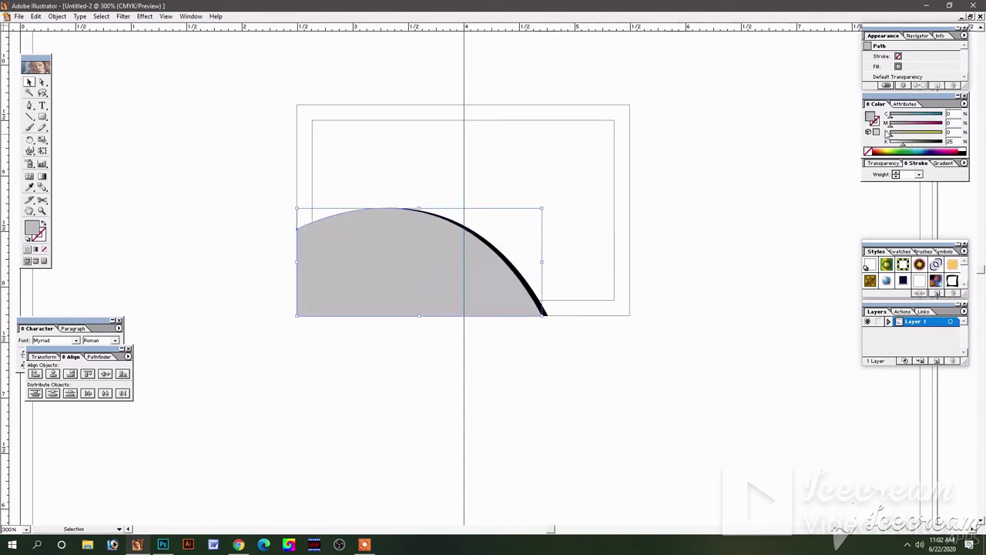
left_click_drag(903, 145, 898, 146)
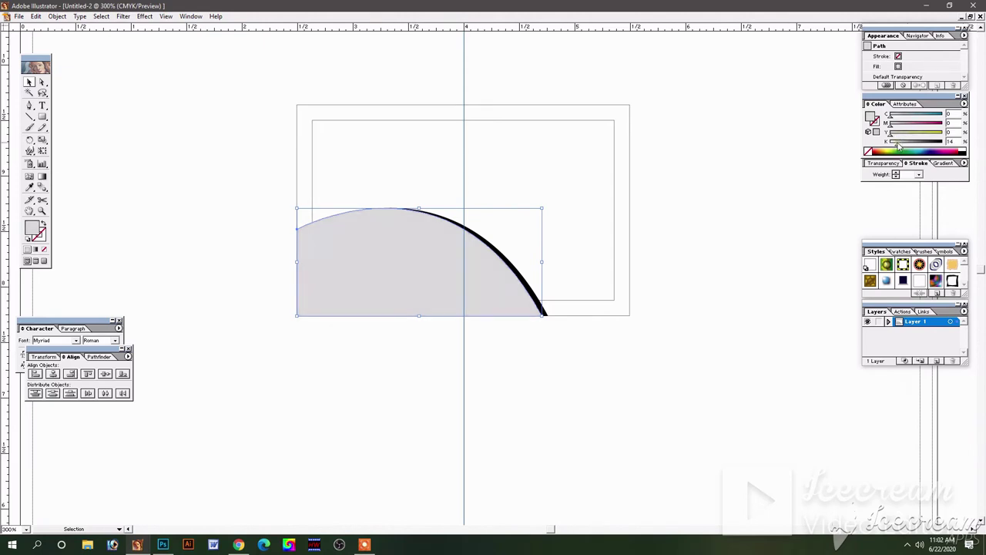
left_click(543, 309)
key("Right")
key("Right")
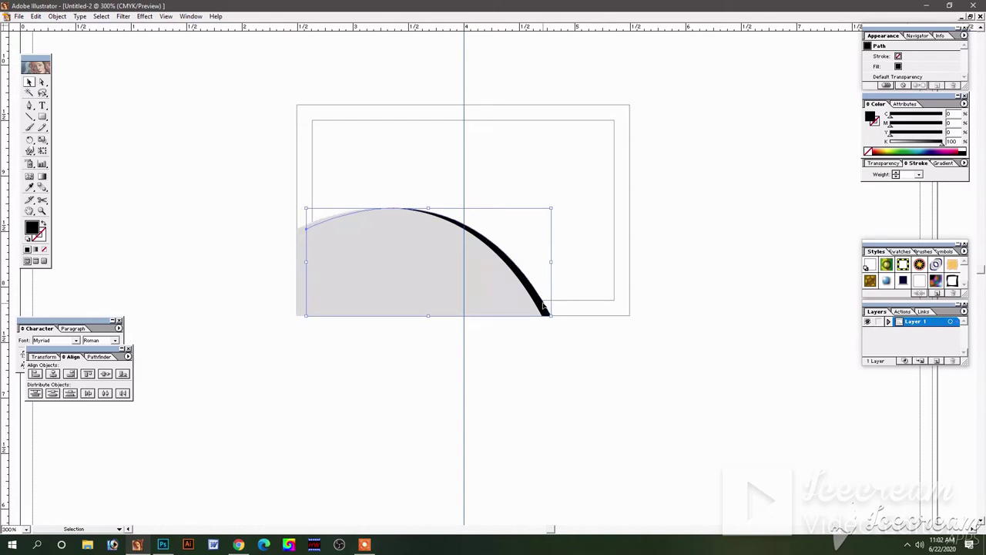
key("Right")
left_click(593, 375)
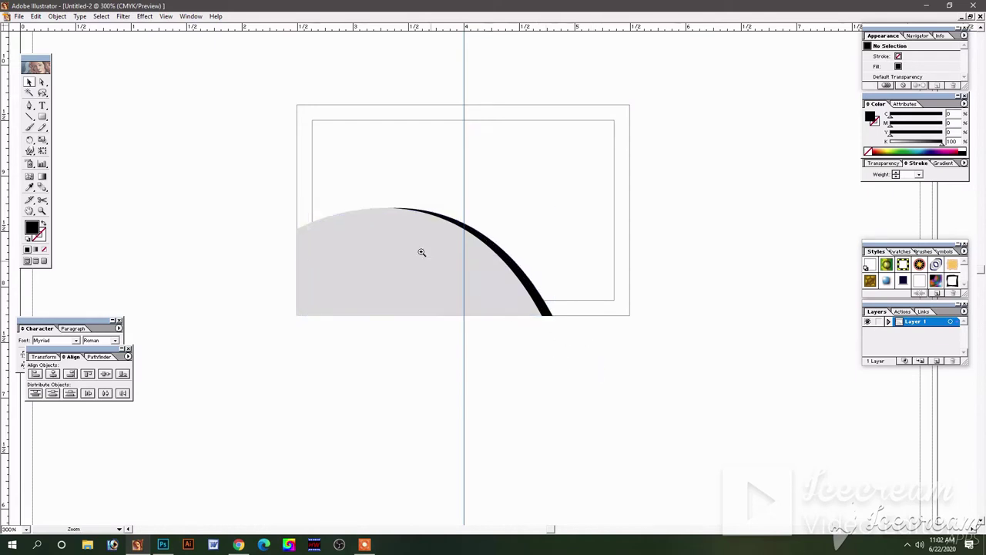
key("ctrl+plus")
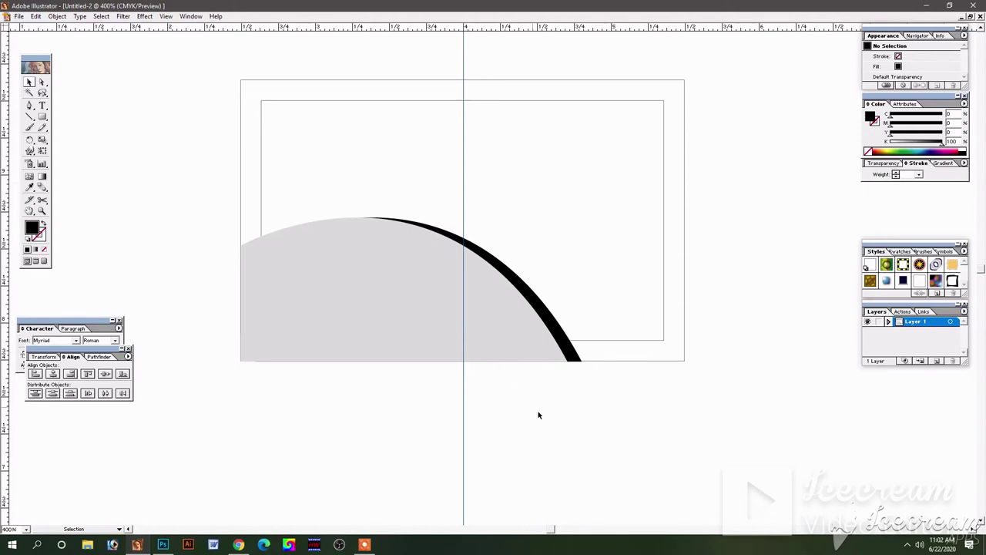
- Start a pen path at the card's top edge, curving down to the black arc
left_click(547, 428)
left_click(30, 106)
left_click(546, 80)
left_click_drag(505, 287, 410, 375)
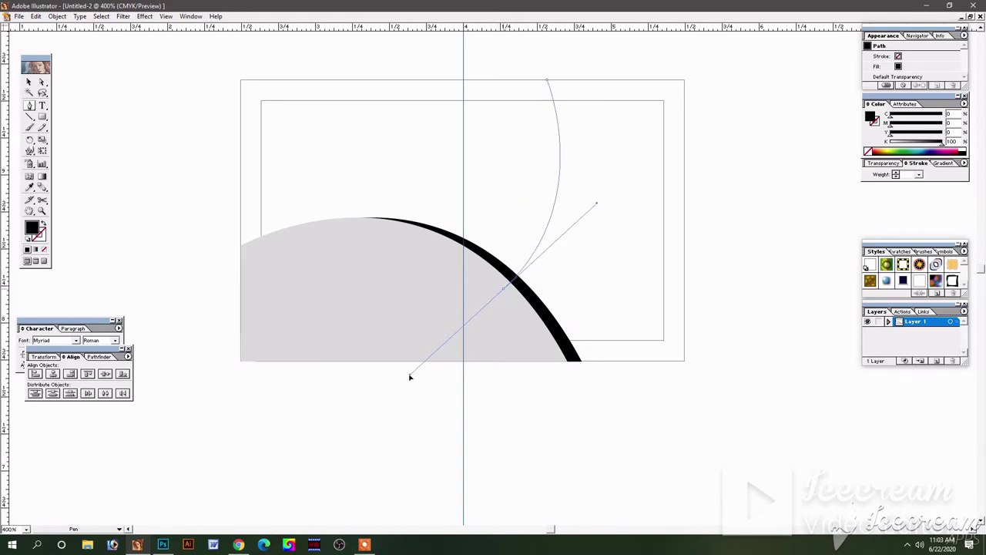
left_click_drag(410, 376, 410, 375)
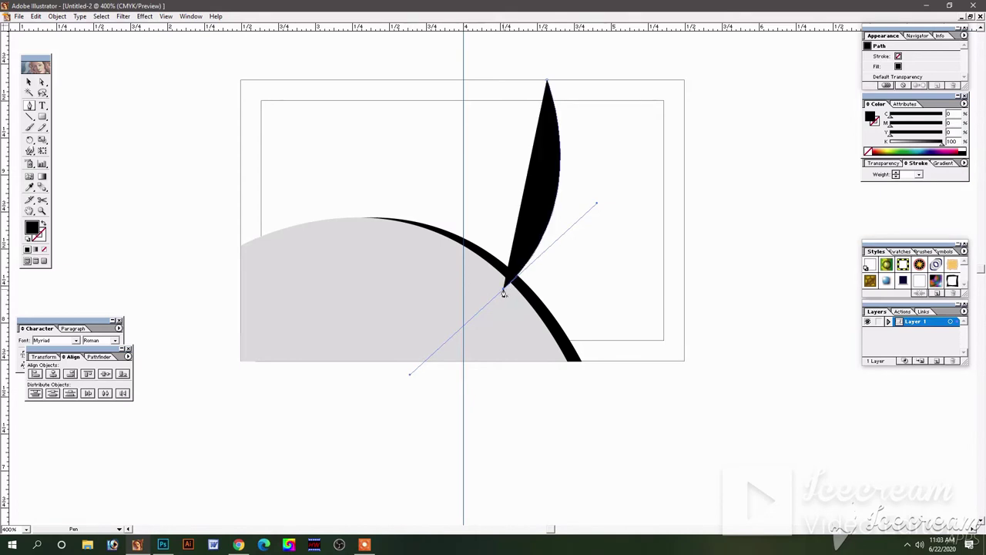
left_click(504, 290)
left_click(534, 336)
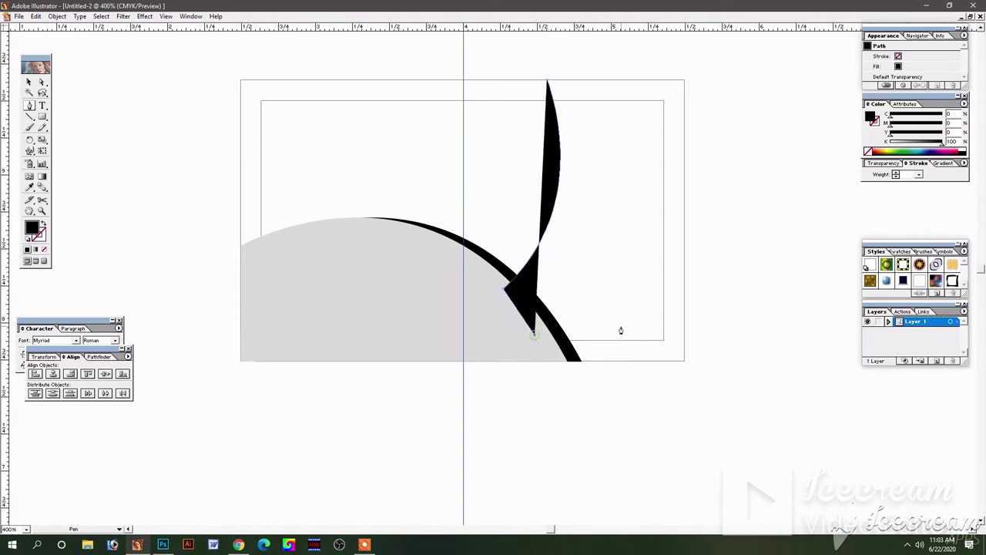
- Curve the path up to the right edge and top-right corner, closing the black band shape
left_click(684, 177)
left_click_drag(683, 174, 706, 85)
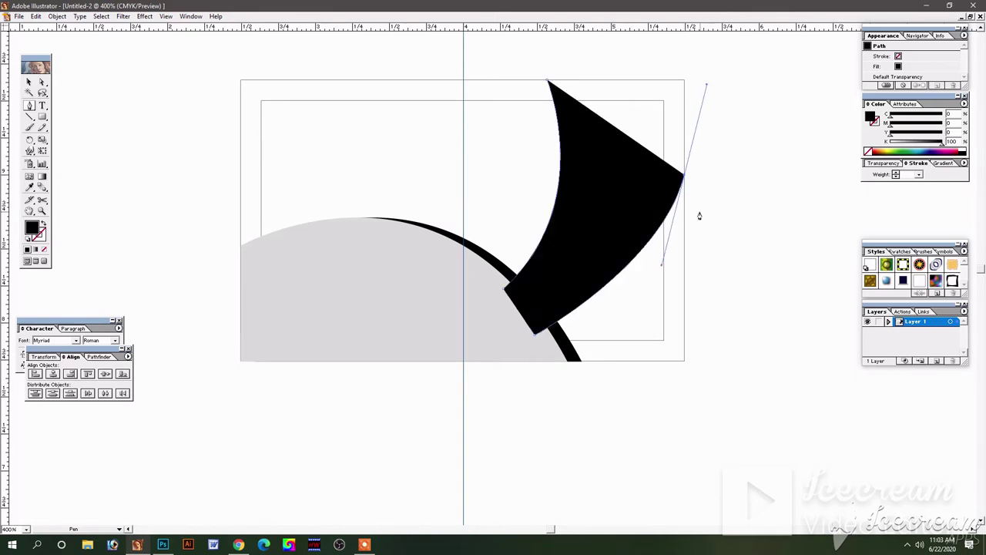
left_click(684, 176)
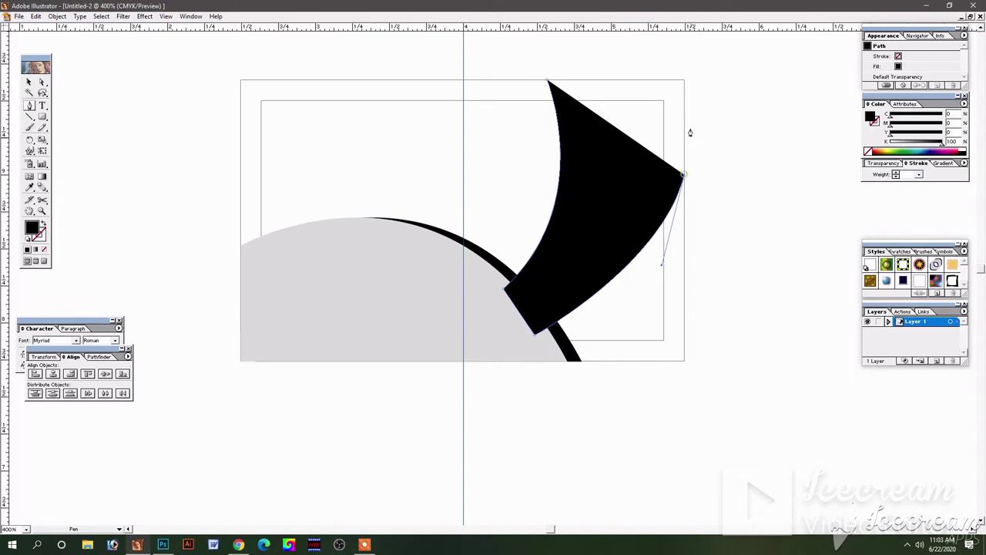
left_click(684, 80)
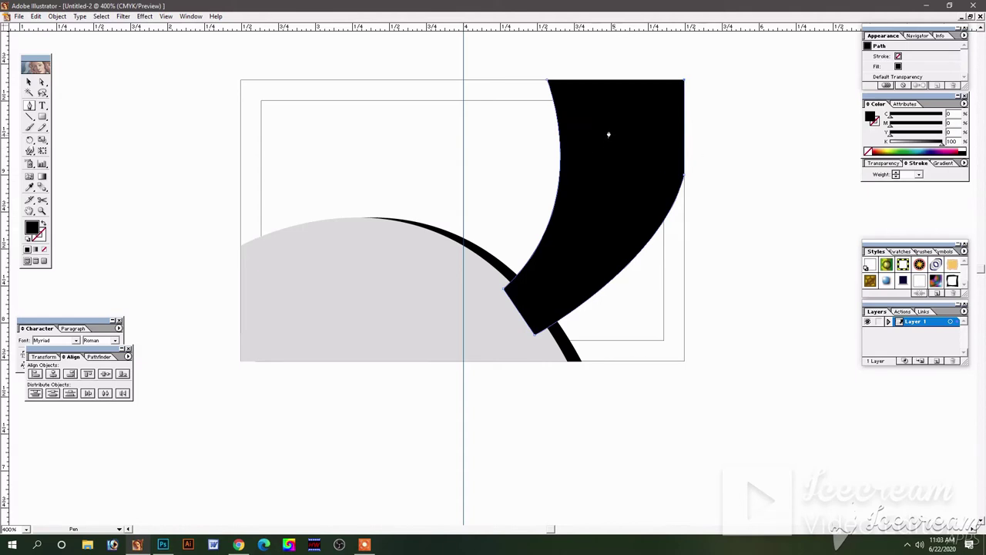
left_click(546, 82)
key("v")
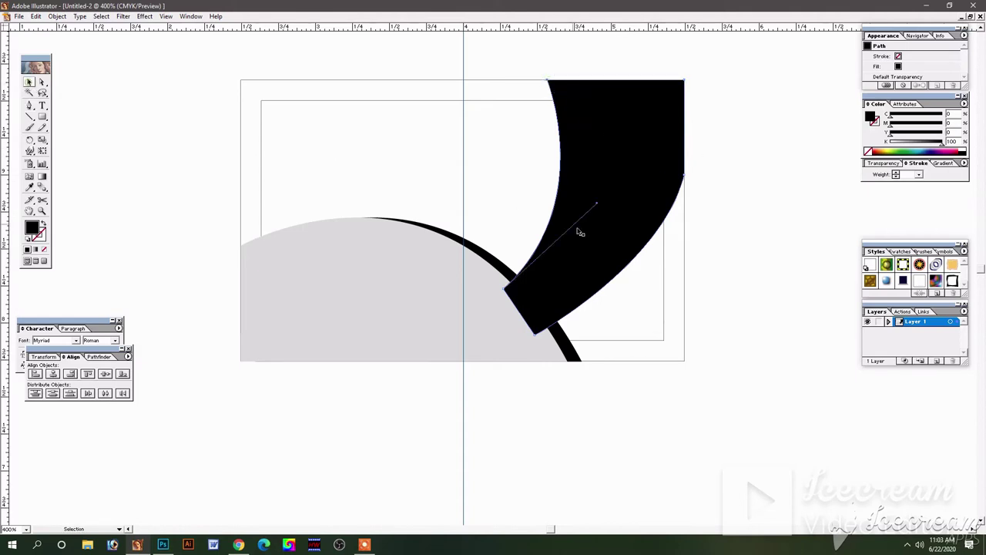
key("ctrl+z")
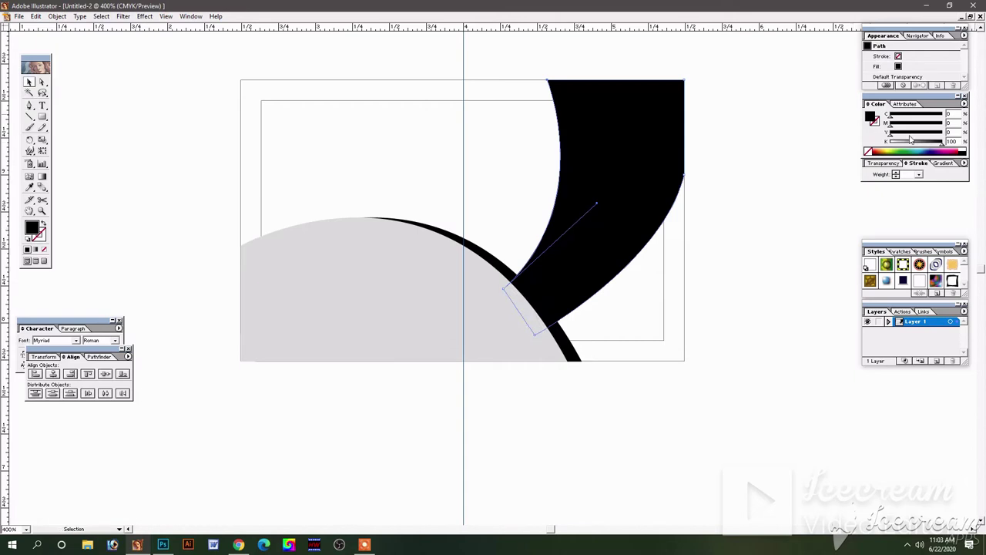
- Recolour the top-right band red with M and Y 100 and K 0
left_click(868, 152)
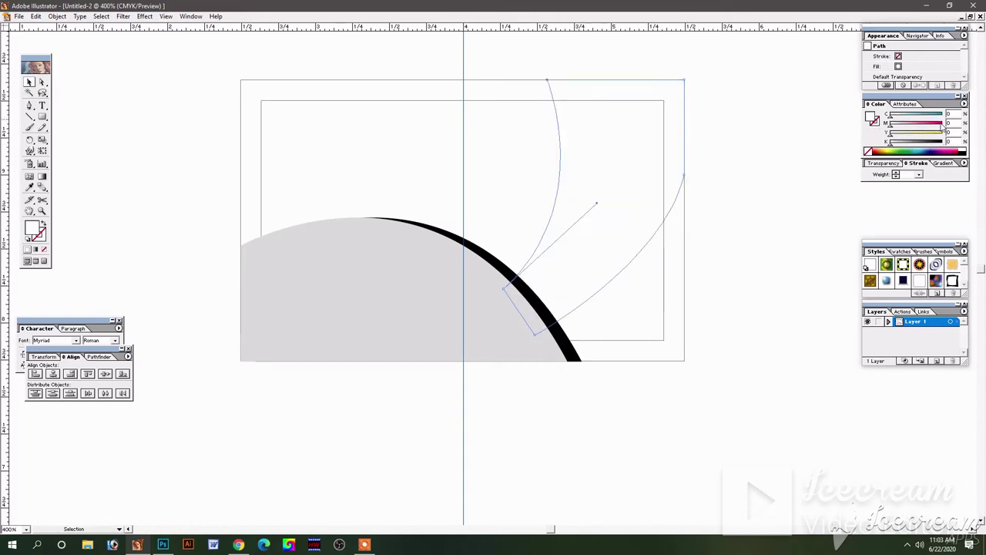
left_click(941, 123)
left_click(940, 133)
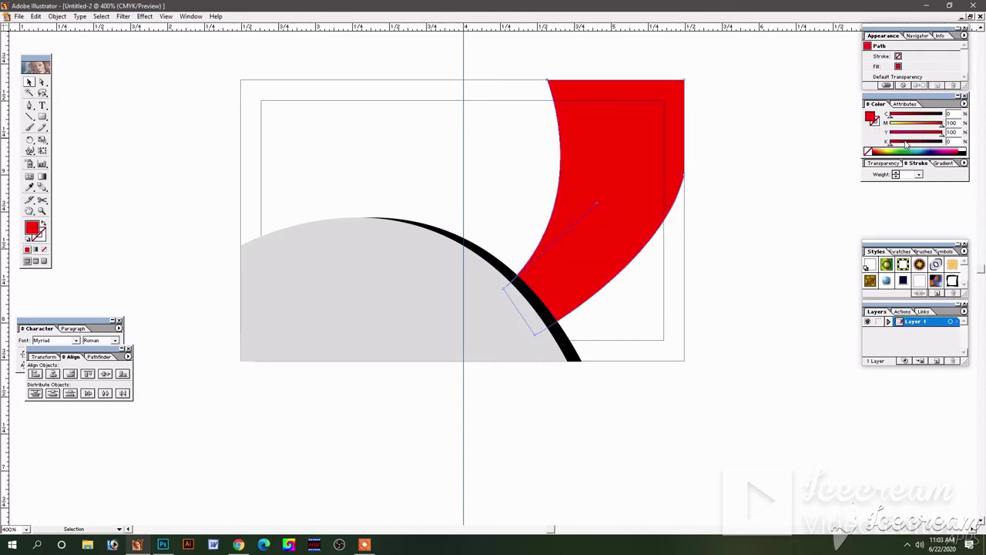
left_click(906, 143)
left_click_drag(906, 148, 888, 151)
left_click(760, 213)
left_click(625, 214)
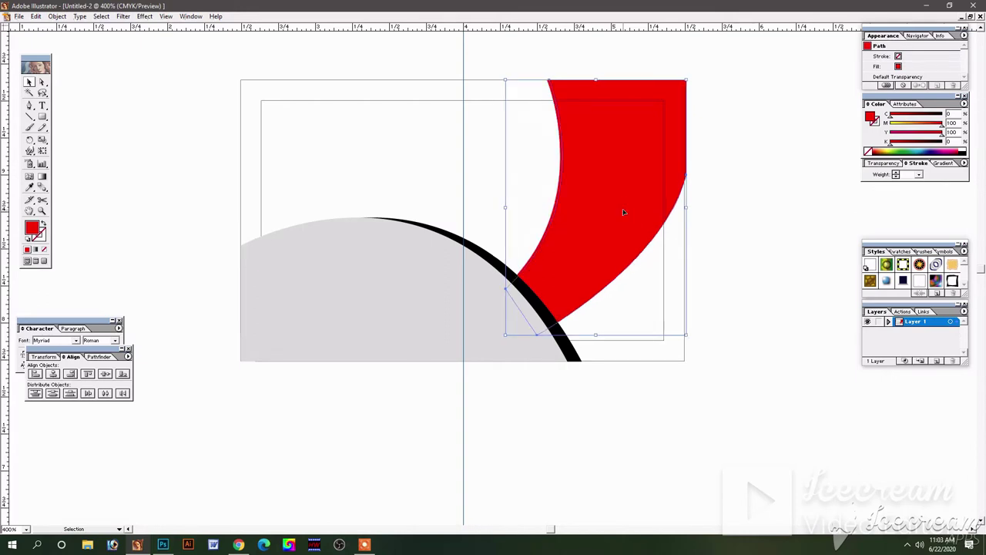
left_click(720, 255)
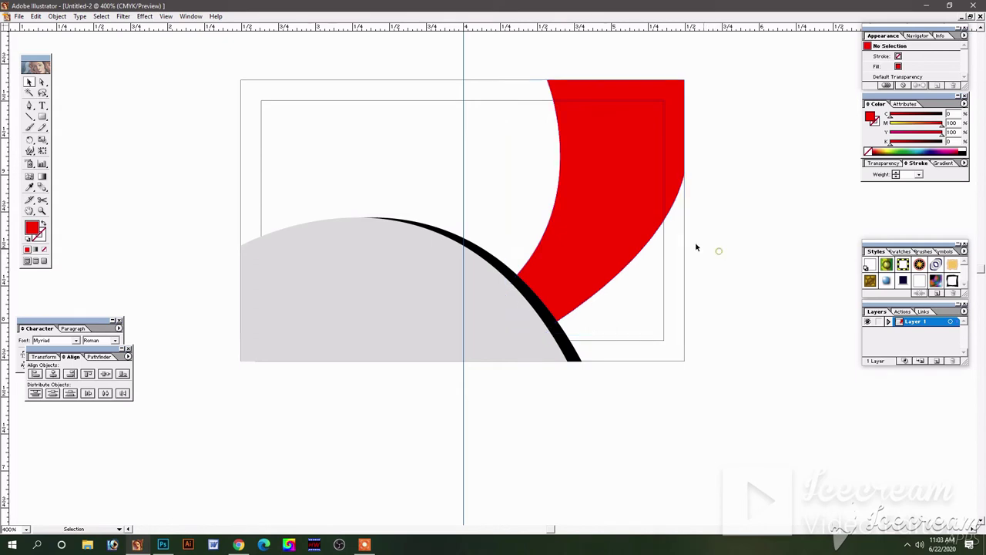
left_click(756, 216)
left_click(583, 229)
left_click(29, 105)
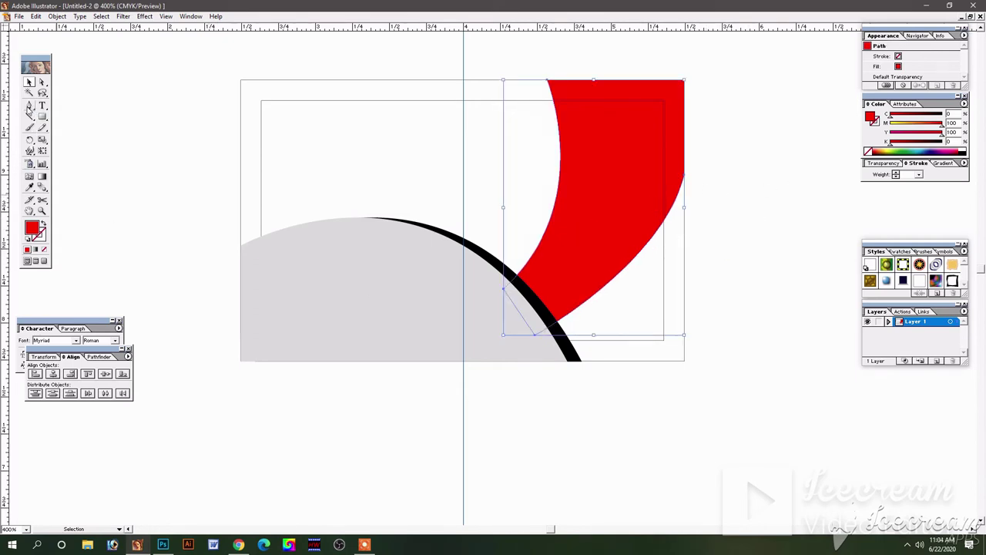
- Pen-draw a closed sliver path joining the black arc to the red band's edge
left_click(556, 332)
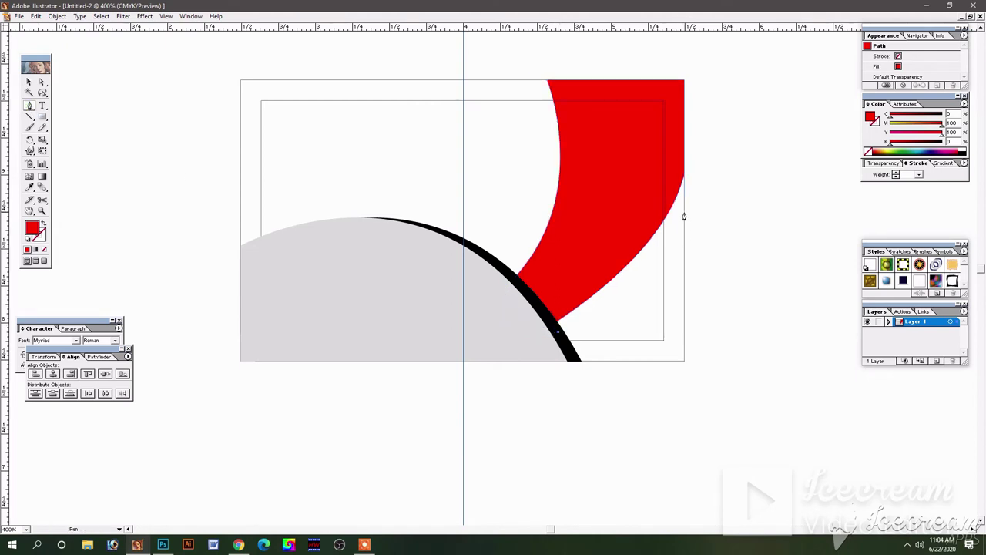
mouse_move(683, 206)
left_mouse_down()
mouse_move(729, 101)
mouse_move(709, 132)
left_mouse_up()
key("ctrl+z")
key("ctrl+z")
left_click(560, 331)
mouse_move(684, 194)
left_mouse_down()
mouse_move(688, 141)
mouse_move(732, 81)
mouse_move(713, 97)
left_mouse_up()
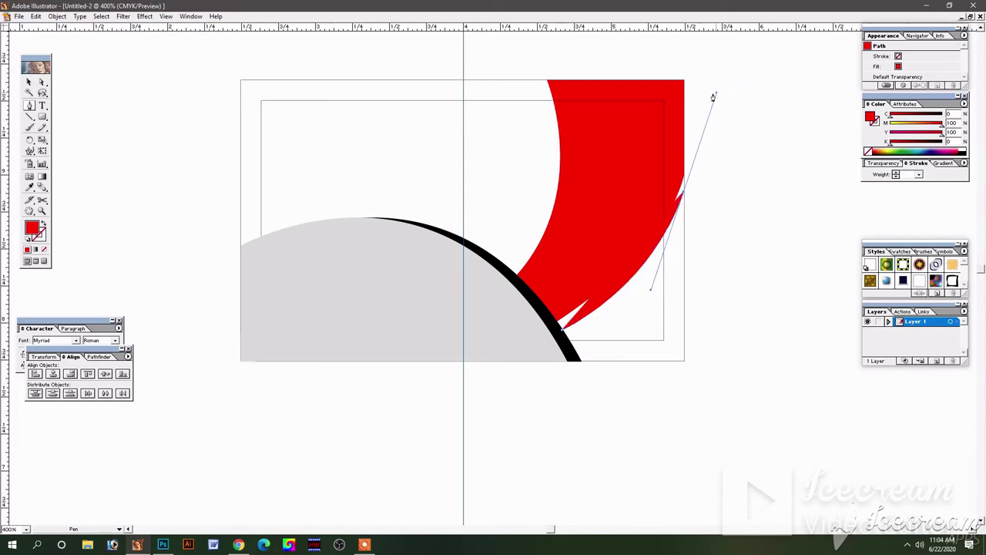
left_click(684, 195)
left_click(684, 167)
left_click_drag(540, 311, 484, 312)
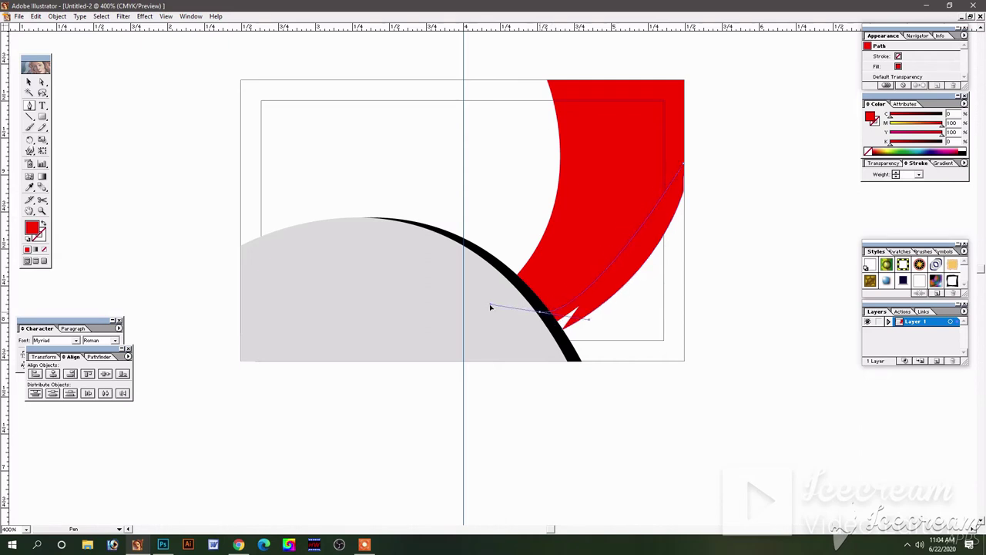
left_click(540, 313)
left_click(563, 333)
left_click(29, 83)
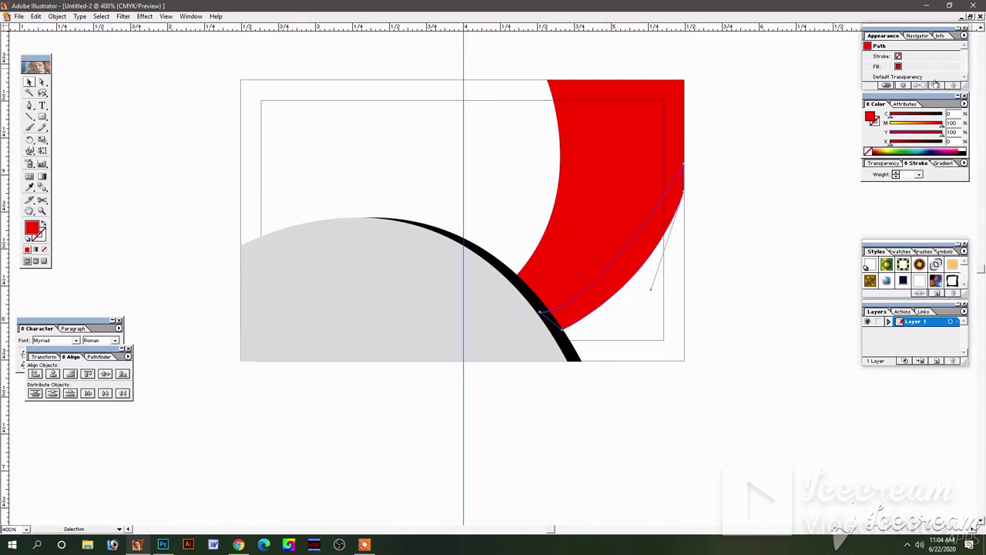
- Darken the sliver's fill to deep red (K 39) and refine its lower curve handles
left_click_drag(903, 143, 910, 143)
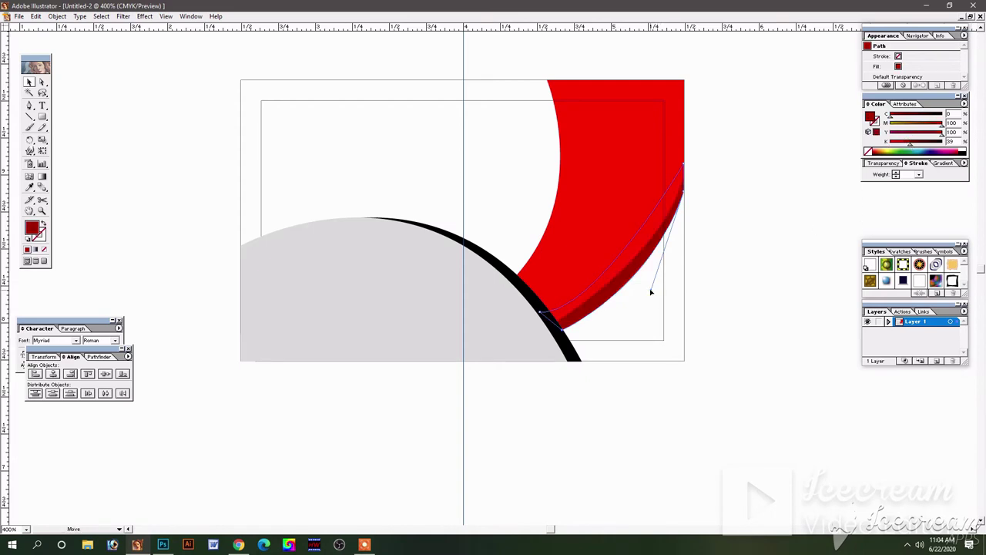
mouse_move(651, 291)
left_mouse_down()
mouse_move(668, 268)
mouse_move(638, 309)
left_mouse_up()
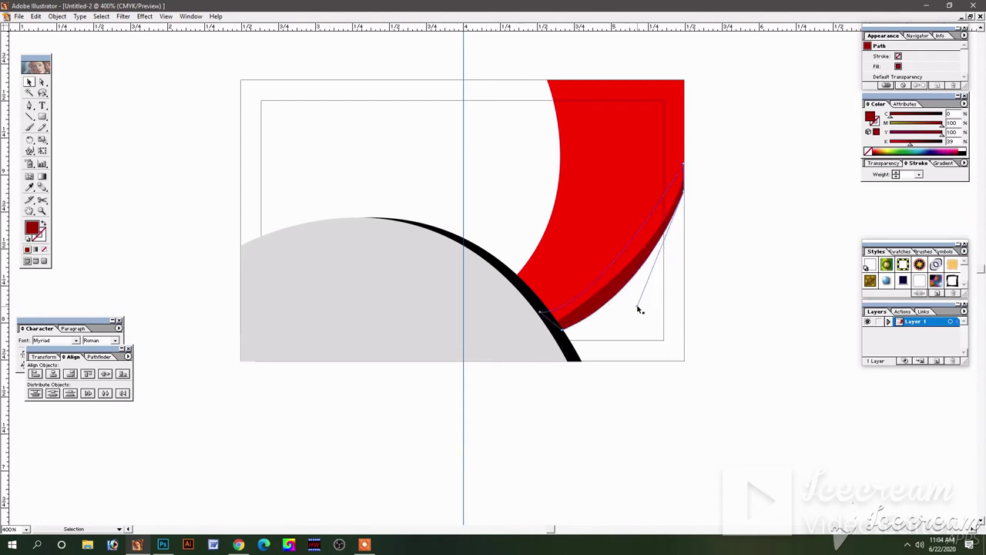
mouse_move(638, 309)
left_mouse_down()
mouse_move(617, 319)
mouse_move(657, 282)
left_mouse_up()
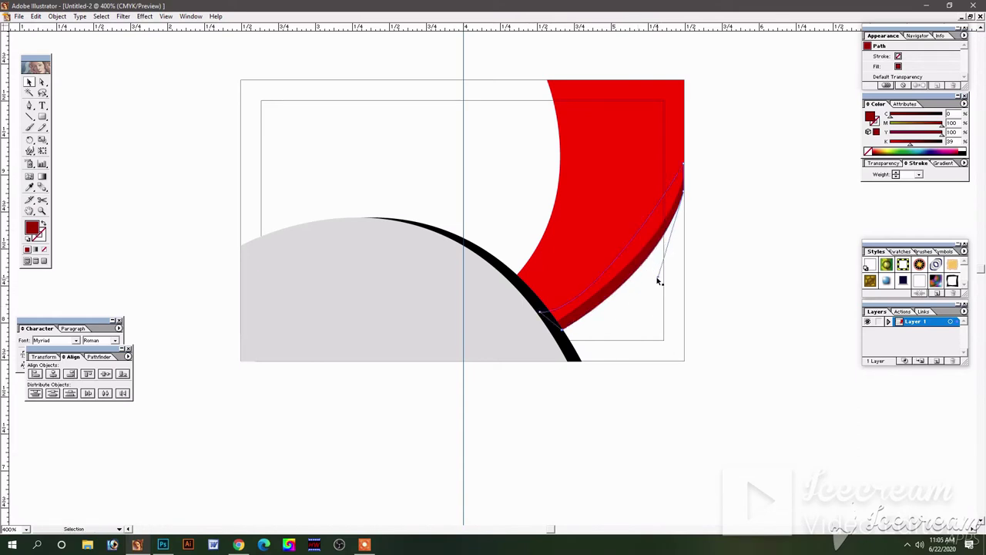
left_click_drag(659, 281, 665, 271)
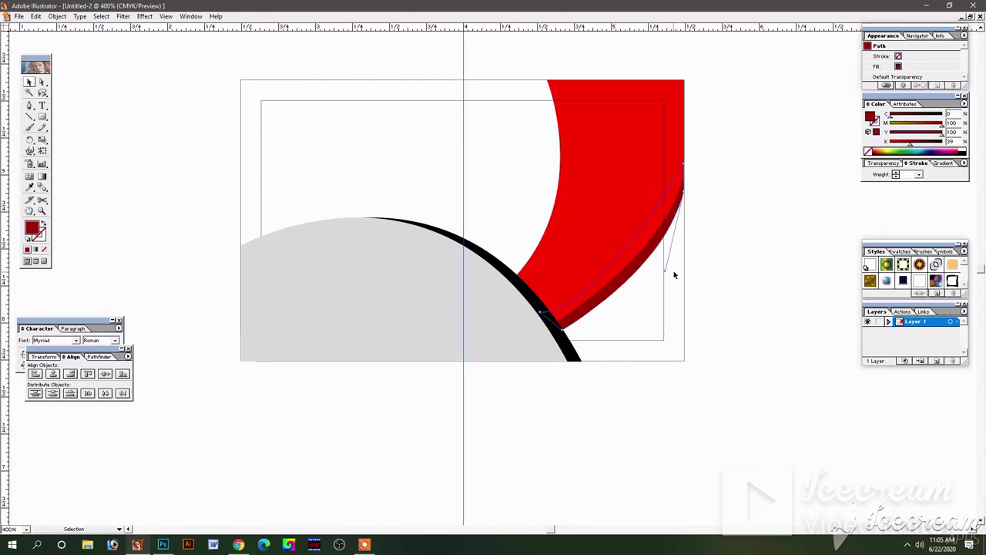
left_click(685, 196)
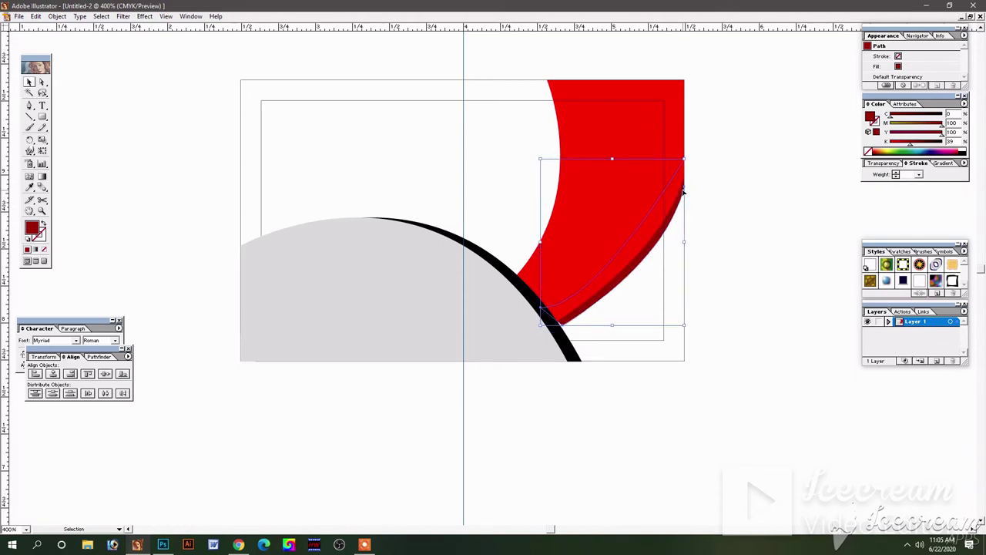
left_click(712, 199)
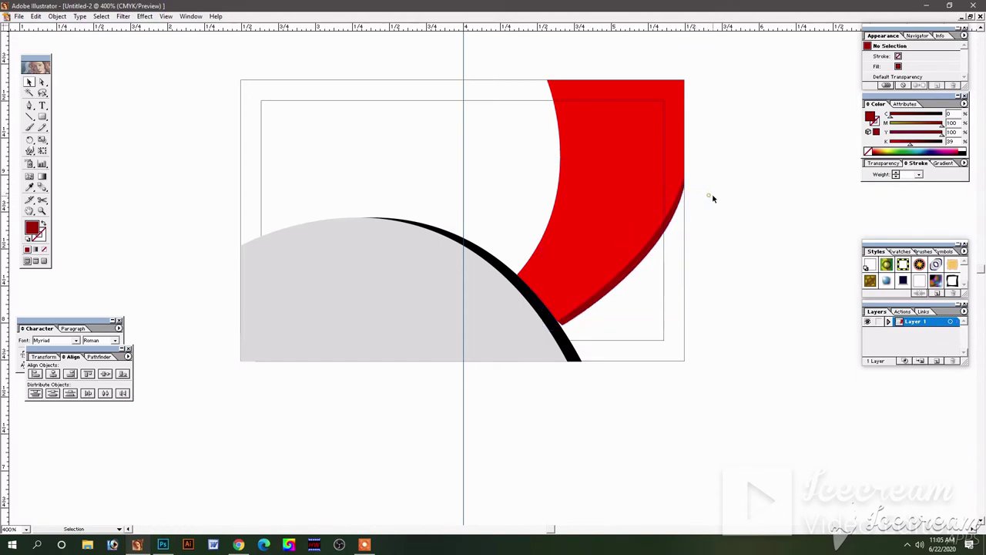
left_click(594, 297)
left_click(741, 248)
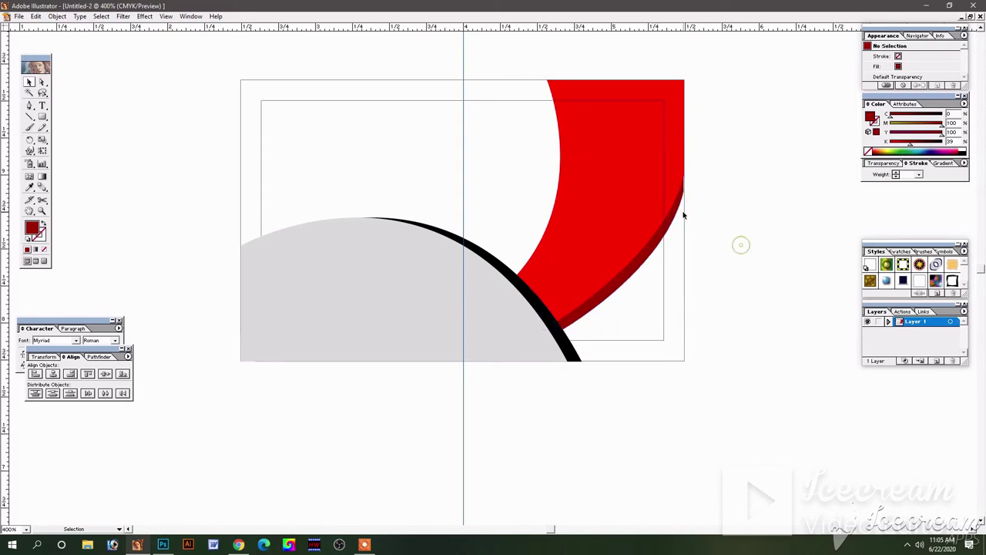
- Zoom in close and drag the rim's top and edge anchors onto the card's right edge line
left_click(43, 82)
left_click(682, 202)
key("z")
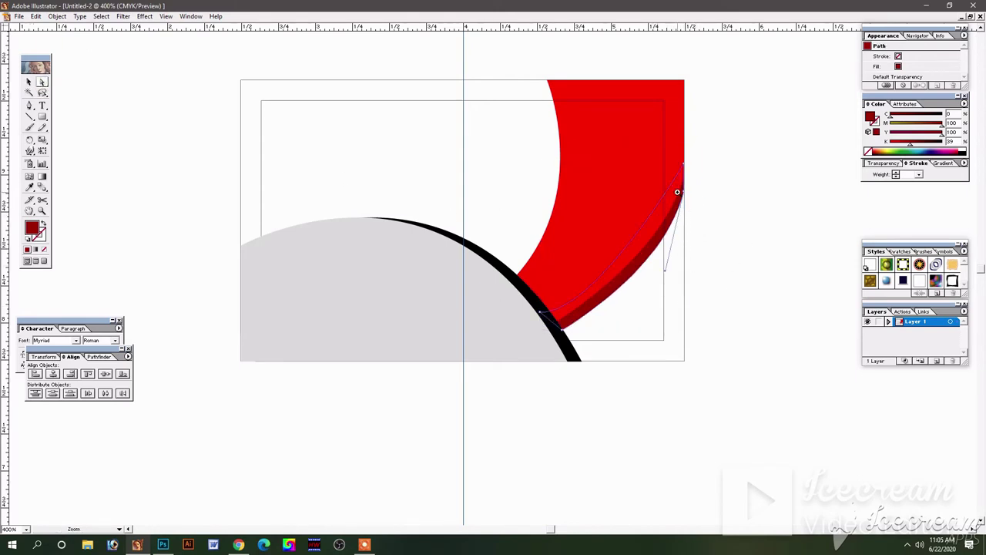
left_click(678, 194)
left_click_drag(551, 260, 440, 310)
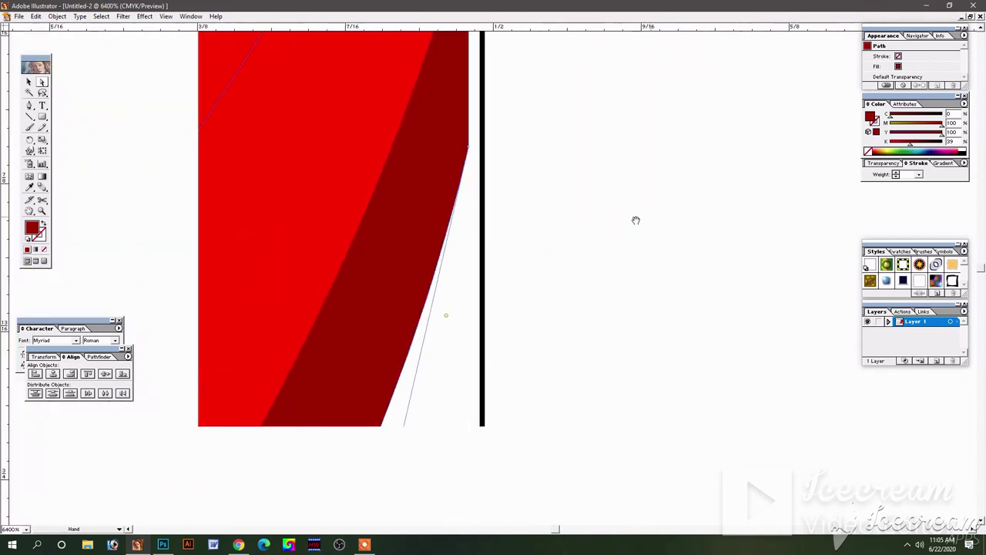
mouse_move(634, 218)
left_mouse_down()
mouse_move(636, 299)
mouse_move(678, 210)
left_mouse_up()
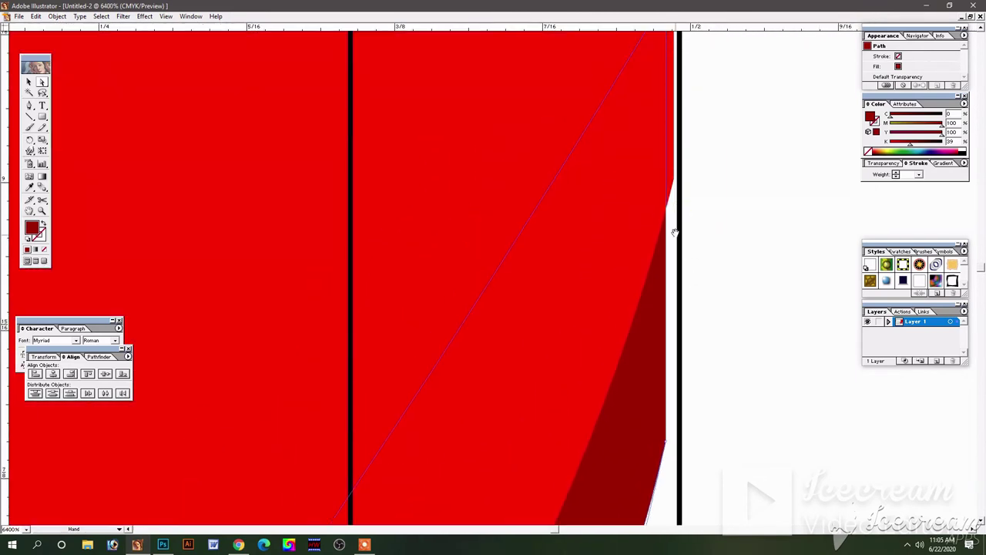
key("ctrl+minus")
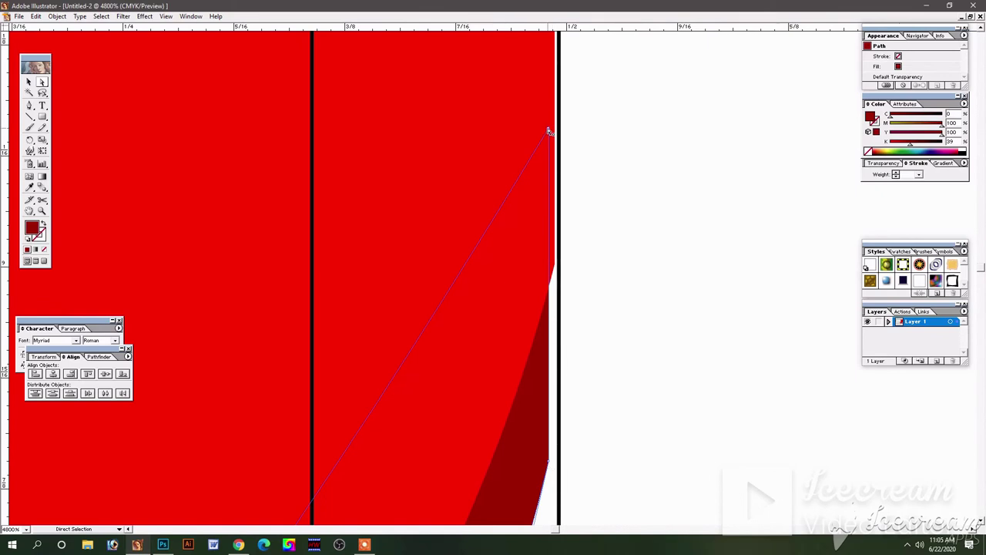
left_click_drag(549, 132, 556, 125)
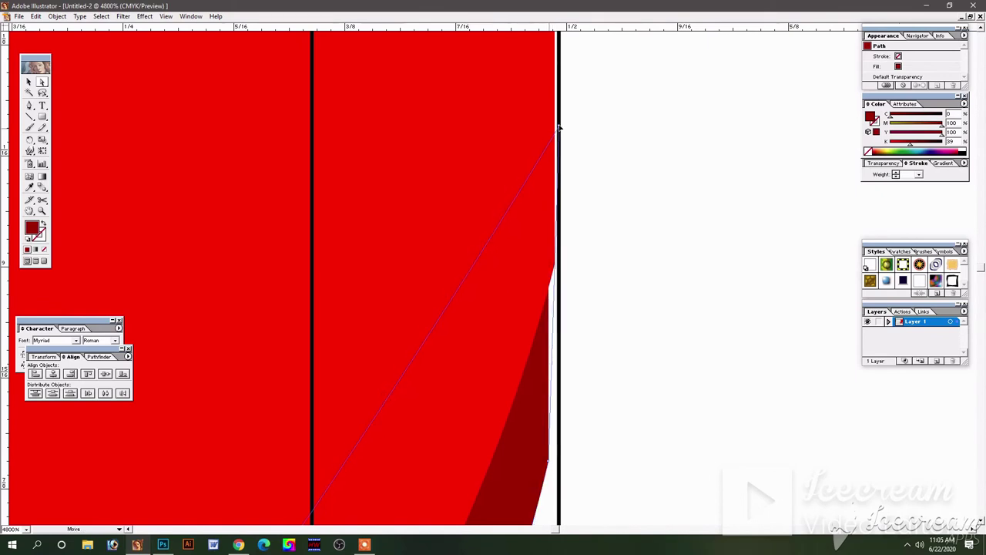
key("space")
left_click_drag(545, 288, 594, 288)
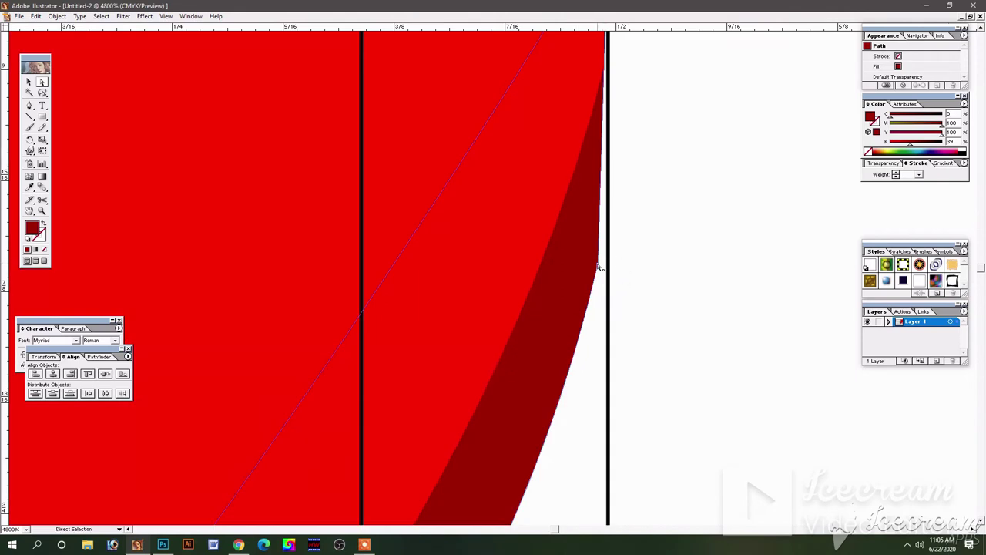
left_click_drag(603, 254, 601, 178)
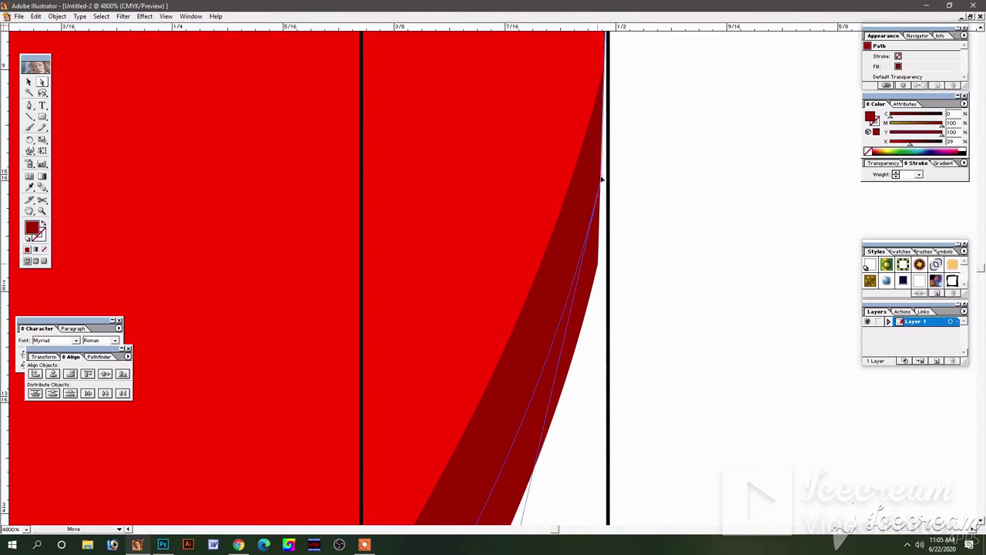
- Reselect the dark red rim path, shift its edge anchor up, and zoom back out
left_click(631, 175)
left_click(597, 179)
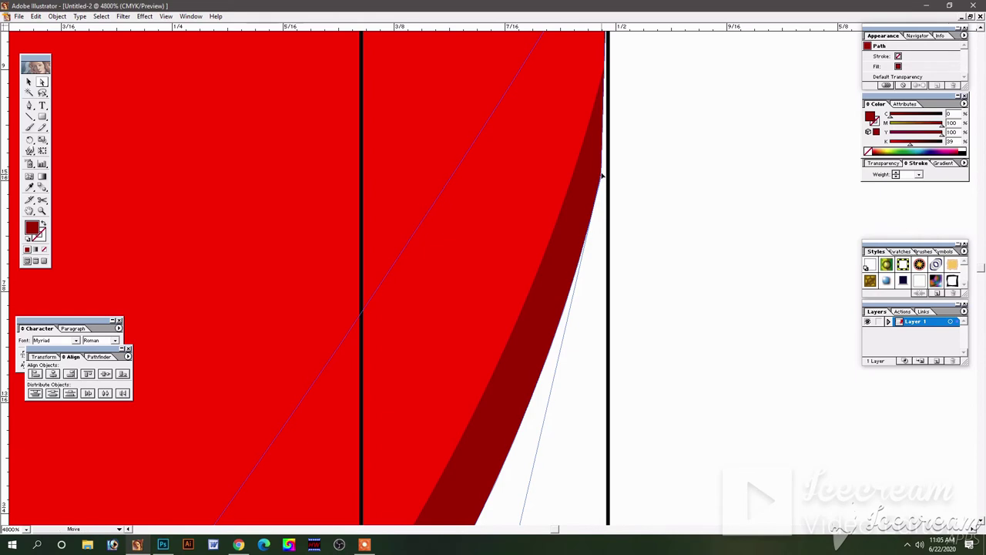
left_click_drag(602, 179, 603, 143)
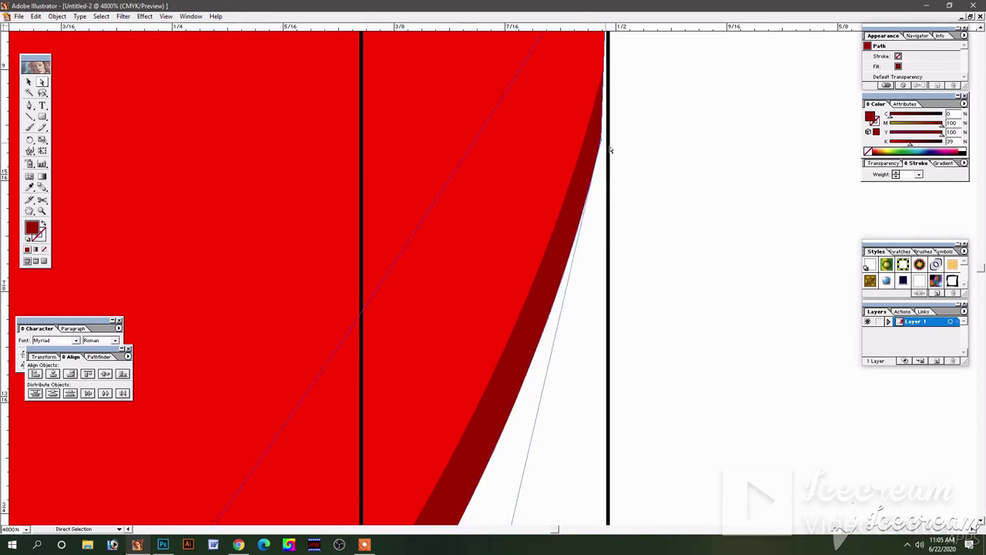
key("ctrl+minus")
key("ctrl+minus")
key("ctrl+minus")
left_click_drag(431, 350, 574, 306)
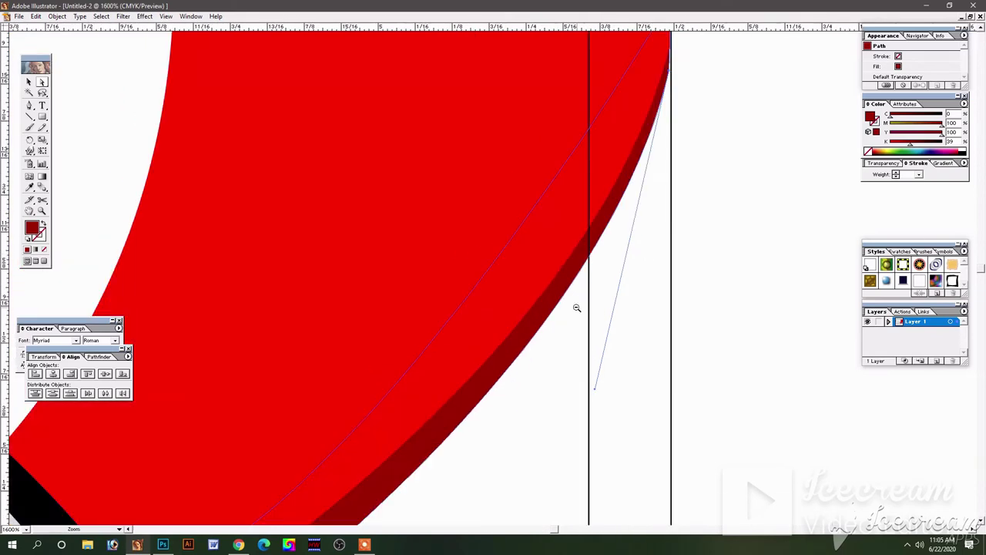
key("ctrl+minus")
left_click_drag(392, 371, 583, 346)
left_click_drag(501, 359, 555, 368)
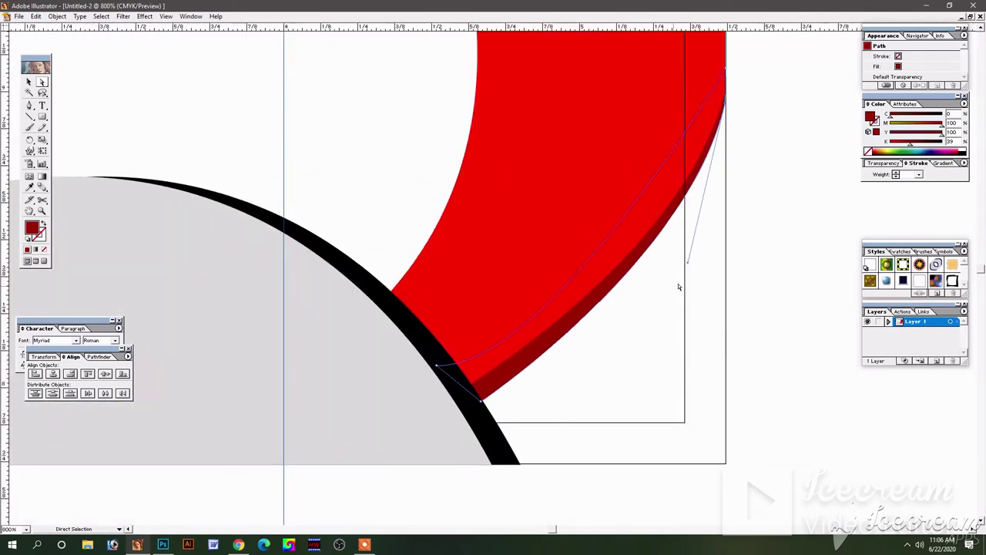
- Pull a curve handle down from the rim's top anchor so it tapers along the band
left_click(30, 81)
left_click(699, 264)
left_click(653, 249)
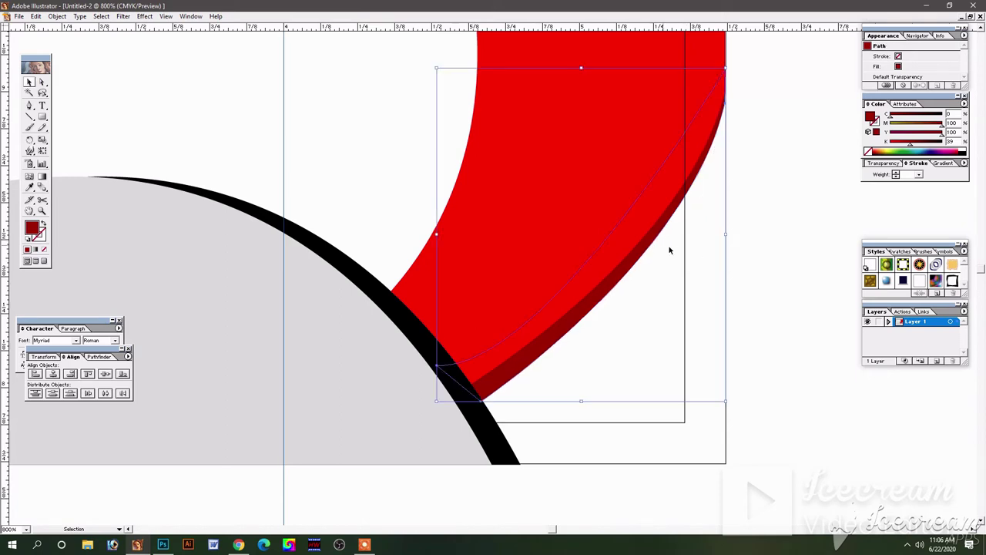
left_click(730, 238)
left_click(672, 216)
left_click(41, 81)
left_click(715, 154)
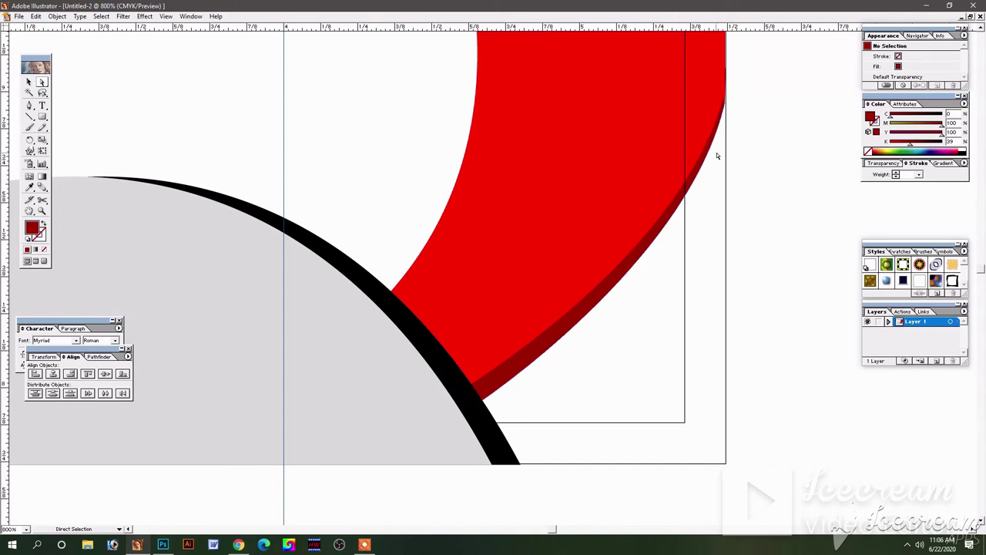
mouse_move(707, 158)
left_mouse_down()
mouse_move(694, 271)
mouse_move(671, 307)
left_mouse_up()
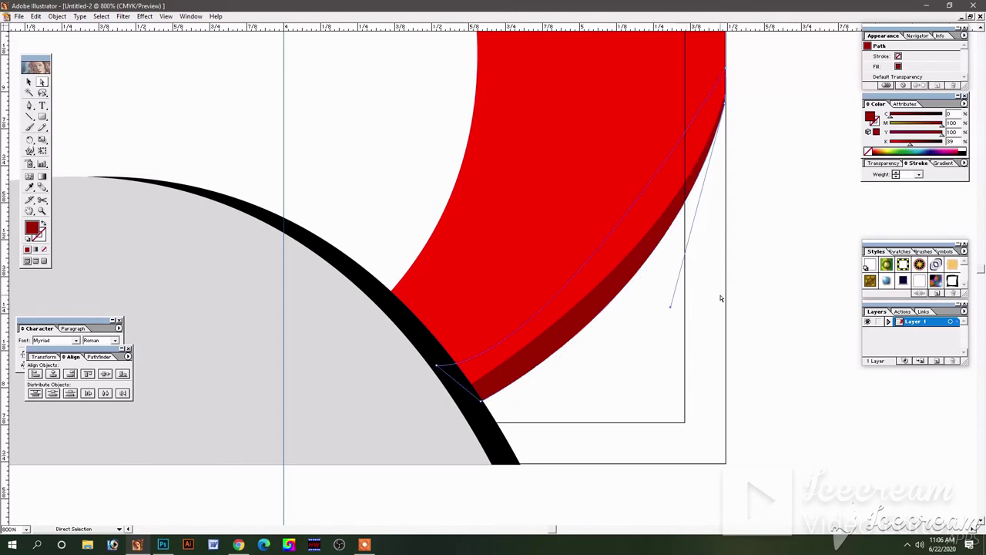
left_click(777, 241)
key("ctrl+minus")
key("ctrl+minus")
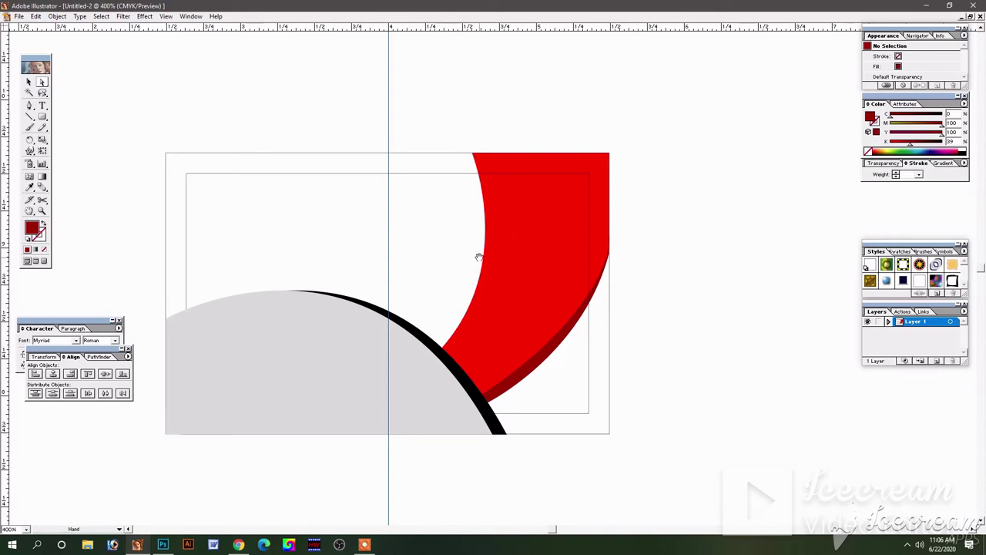
- Nudge the red band copy left and darken its fill to deep red
left_click_drag(480, 258, 540, 222)
key("v")
left_click(559, 195)
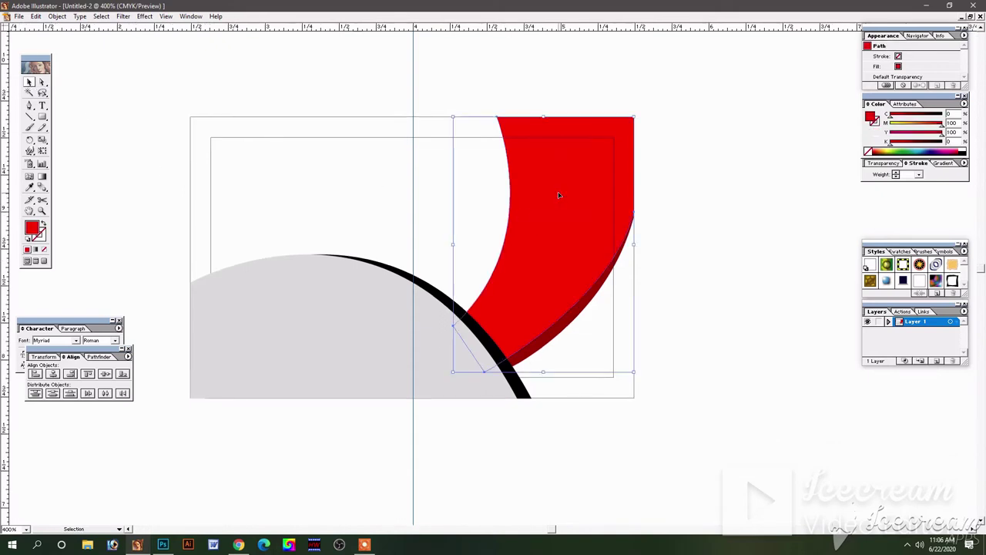
key("Left")
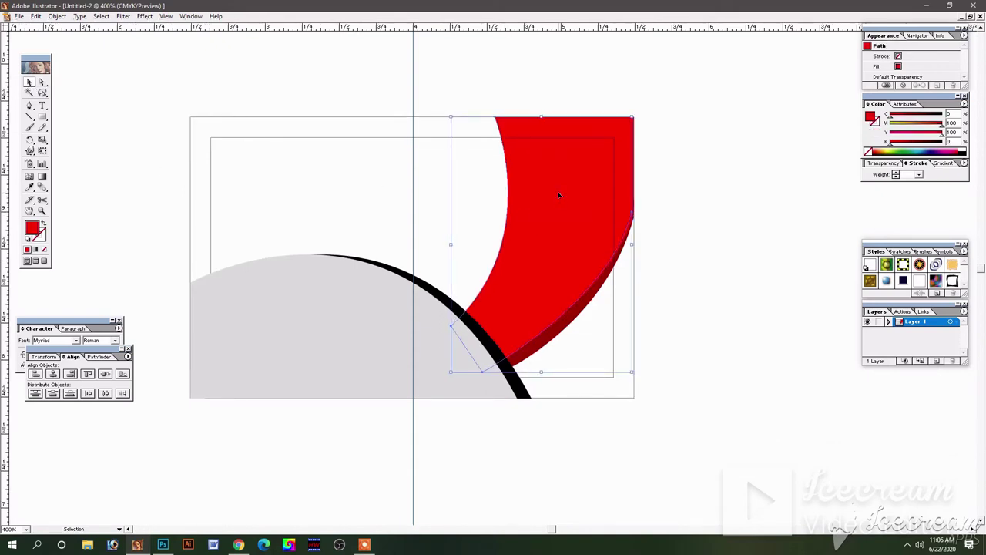
key("Left")
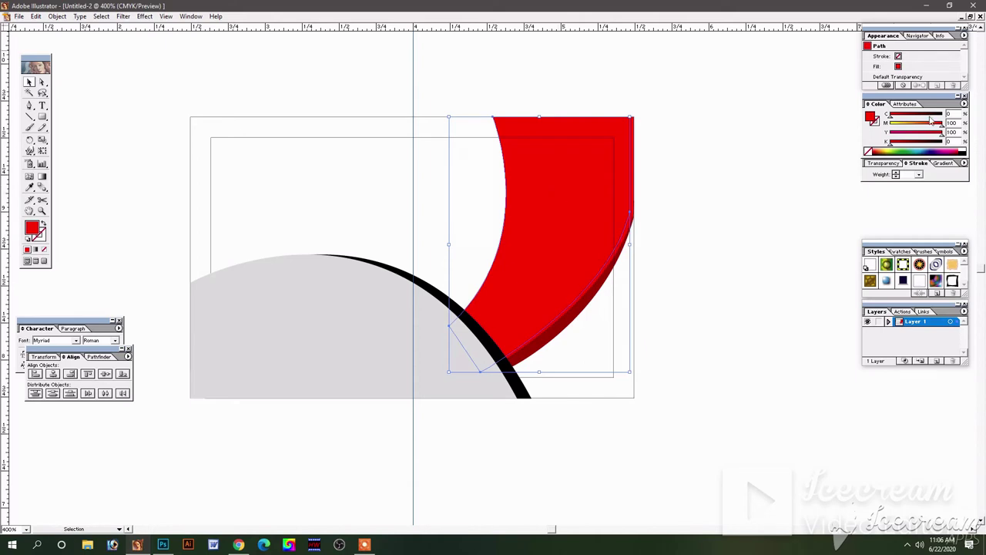
left_click(909, 142)
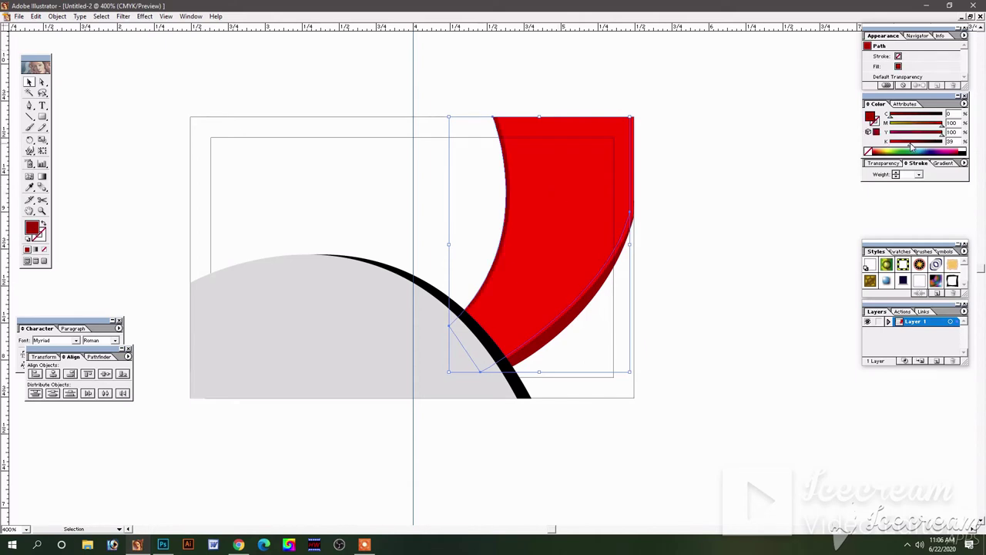
key("Left")
key("Left")
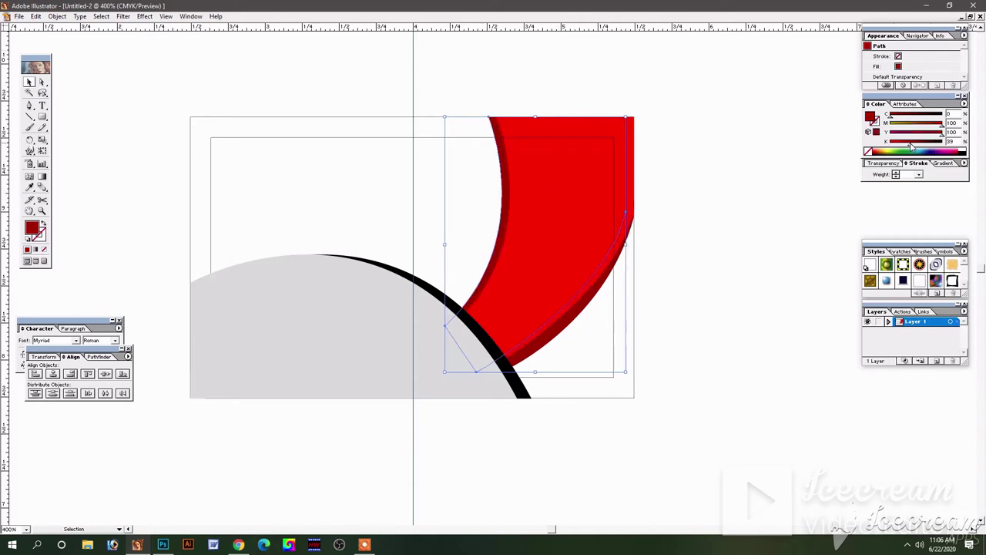
- Move the band's lower-left and top-left anchors to reshape its inner curve
left_click(710, 182)
left_click(42, 82)
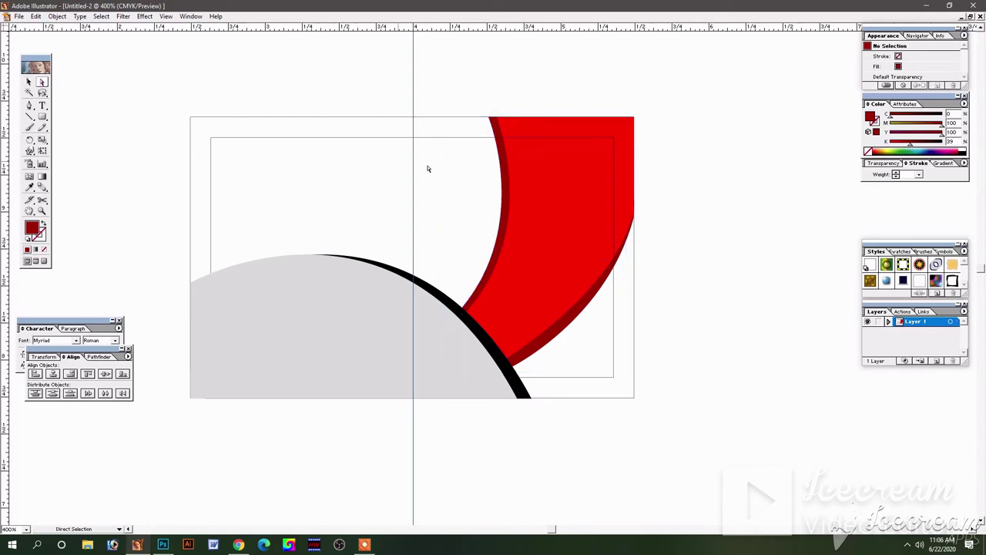
left_click_drag(482, 190, 504, 204)
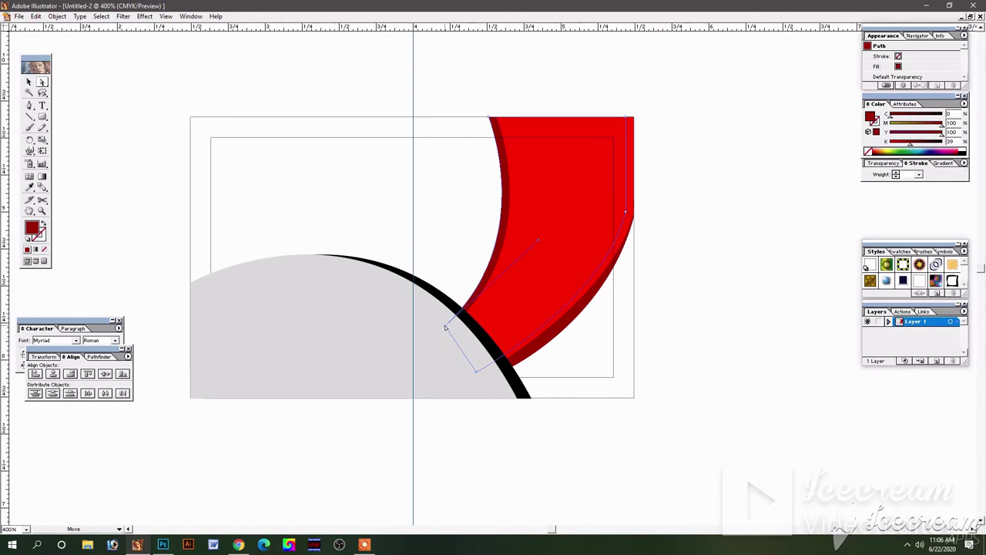
left_click_drag(445, 329, 453, 332)
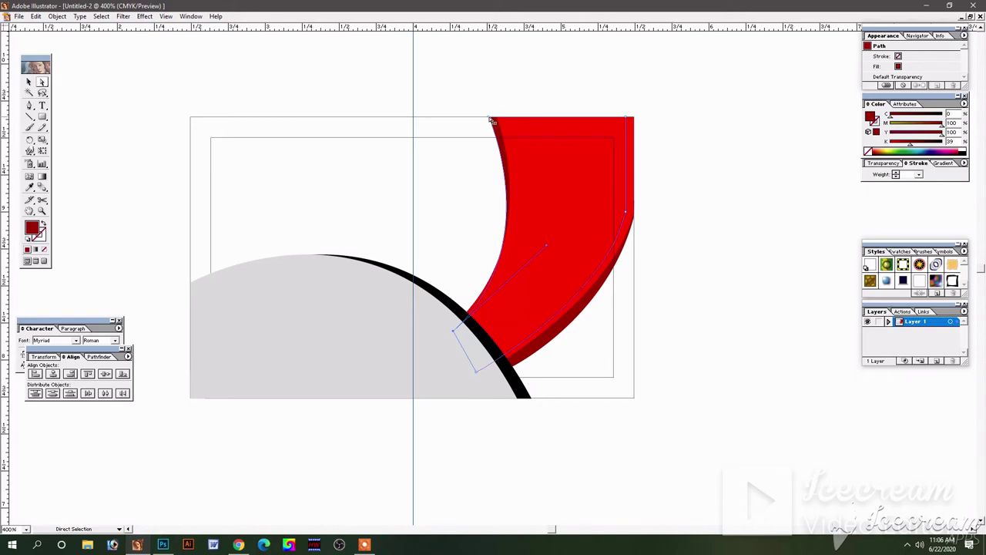
left_click_drag(490, 119, 480, 120)
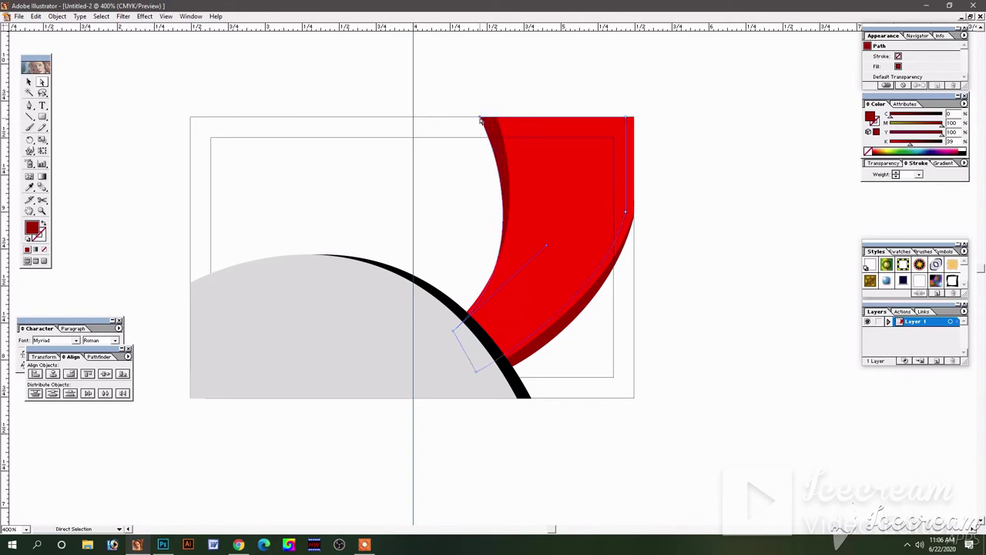
left_click(691, 266)
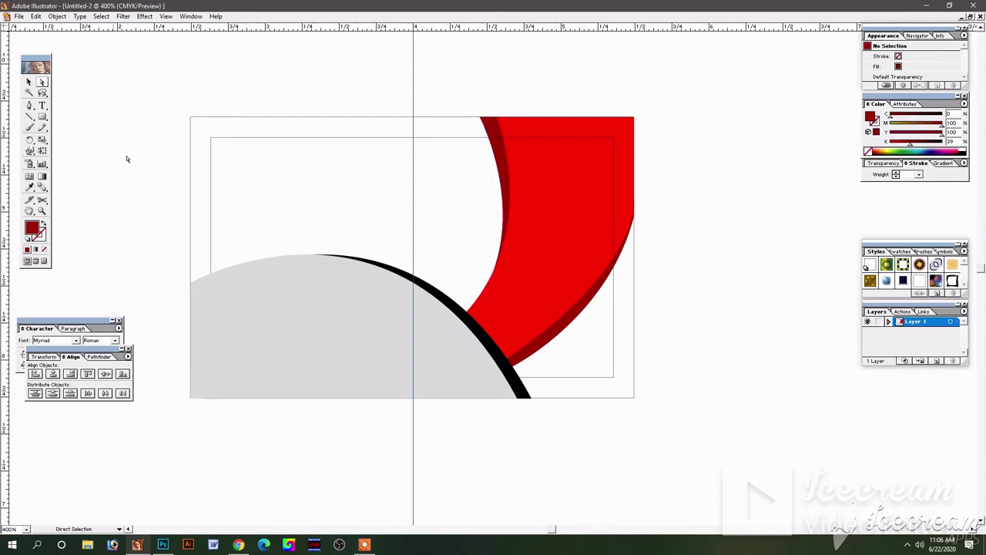
- Drag the outer curve's direction handles so the red band bends toward the lower right
left_click(29, 81)
left_click(43, 84)
left_click(620, 255)
left_click_drag(636, 223, 635, 228)
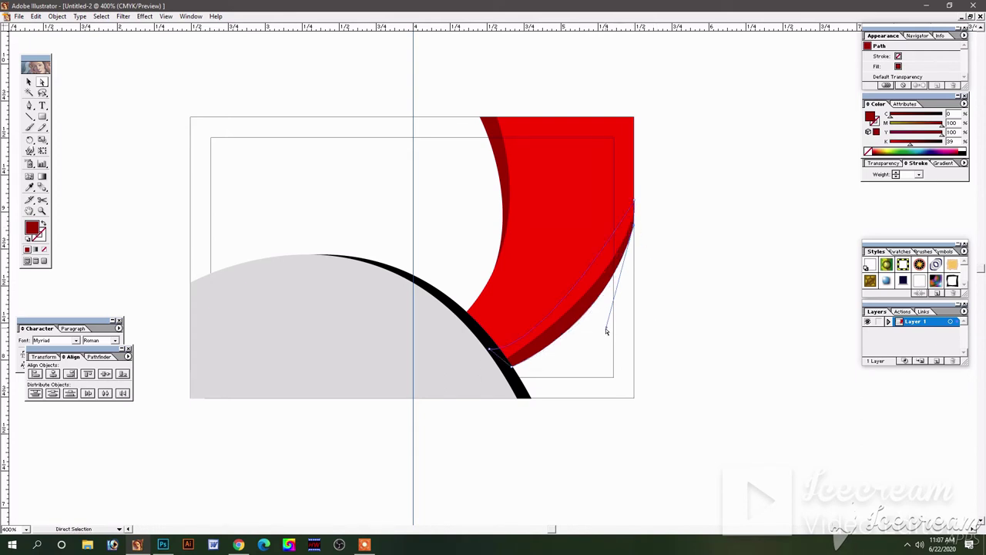
mouse_move(608, 331)
left_mouse_down()
mouse_move(586, 347)
mouse_move(608, 315)
left_mouse_up()
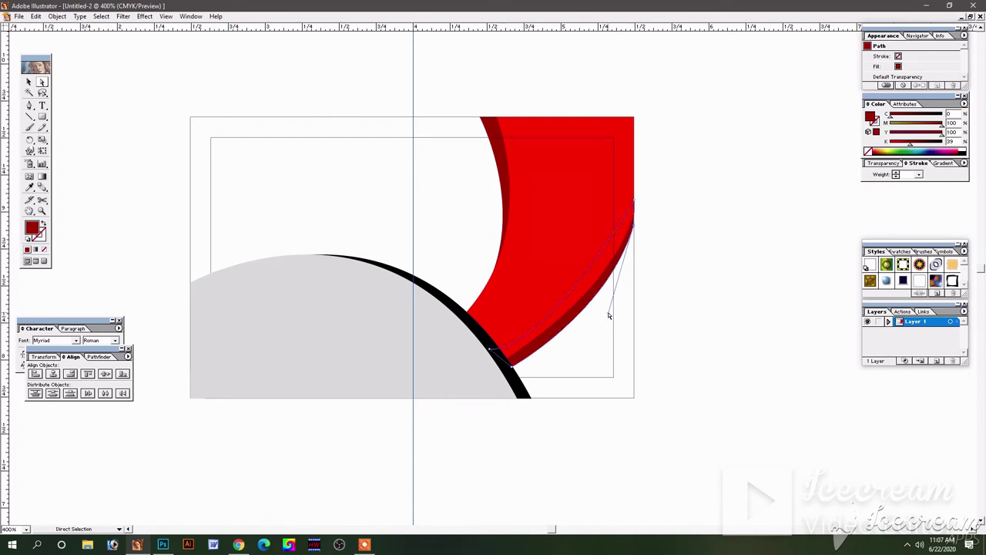
left_click(688, 309)
left_click(29, 82)
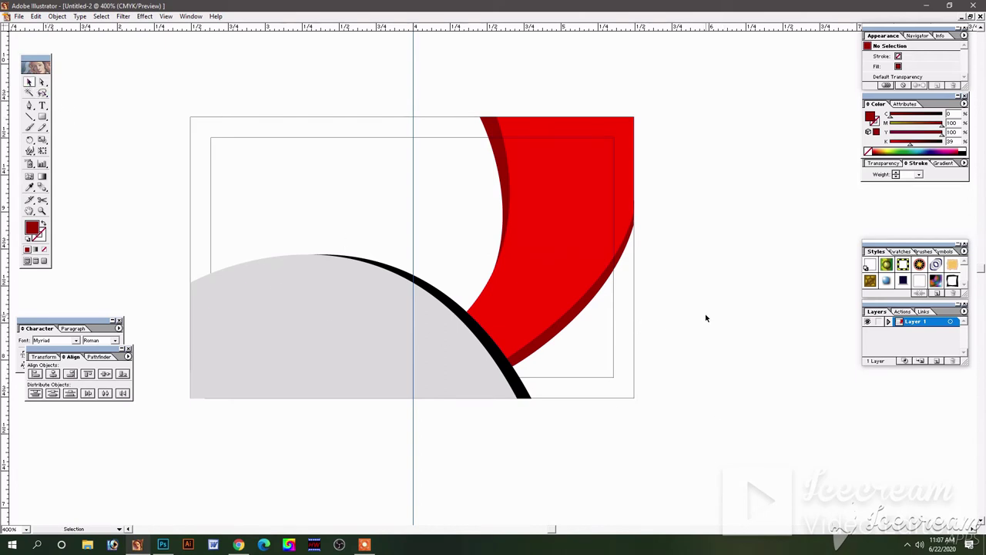
- Draw a closed four-point shape covering the card's bottom-right corner with the Pen tool
left_click(551, 241)
left_click(674, 258)
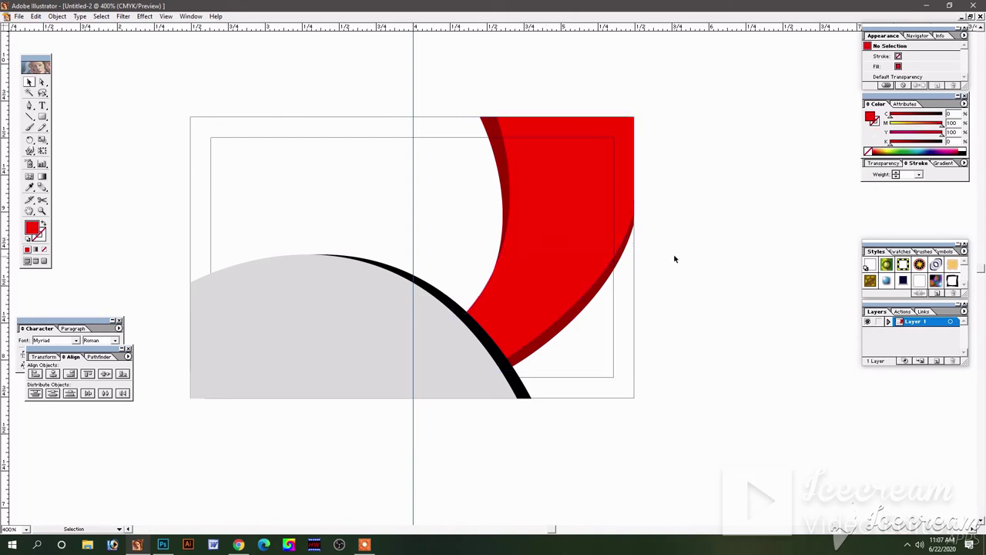
left_click(29, 106)
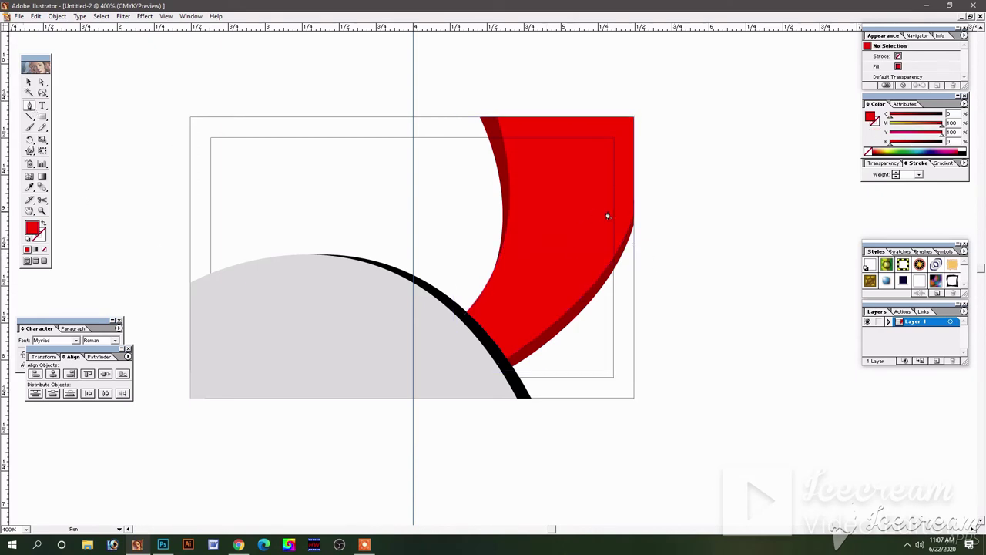
left_click(460, 345)
left_click(633, 202)
left_click(633, 399)
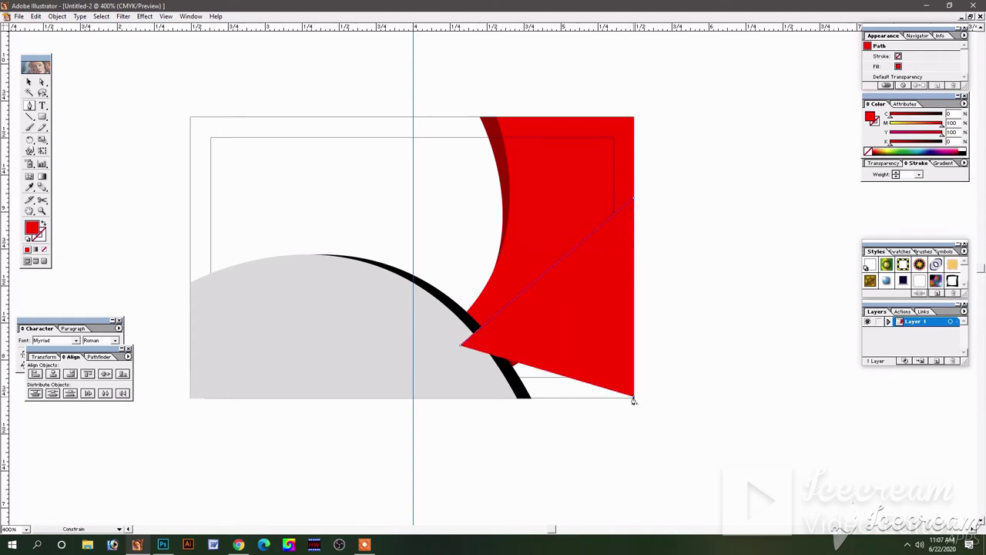
left_click(452, 399)
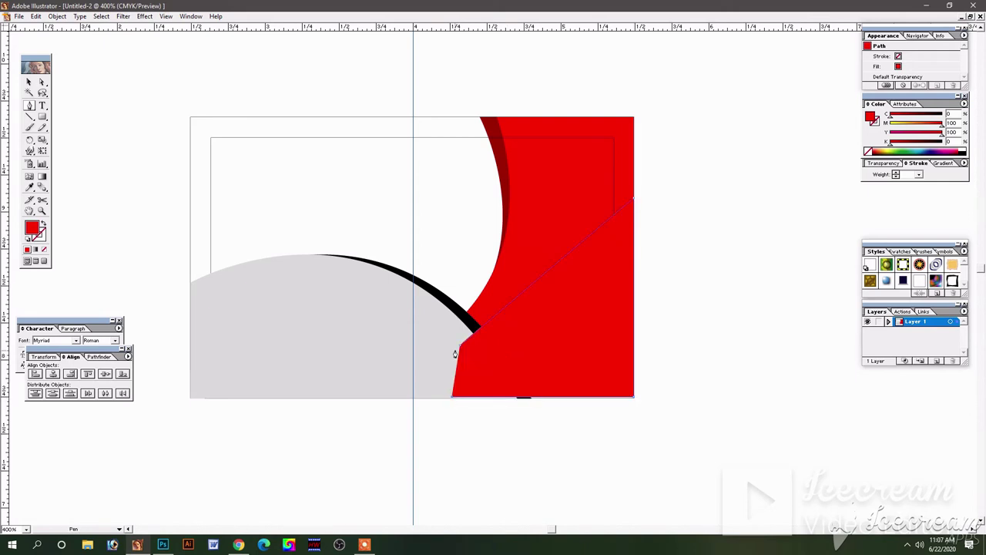
left_click(460, 346)
left_click(30, 82)
- Send the corner shape to the back, fill it C0 M100 Y100 K83, and nudge it down
key("ctrl+shift+bracketleft")
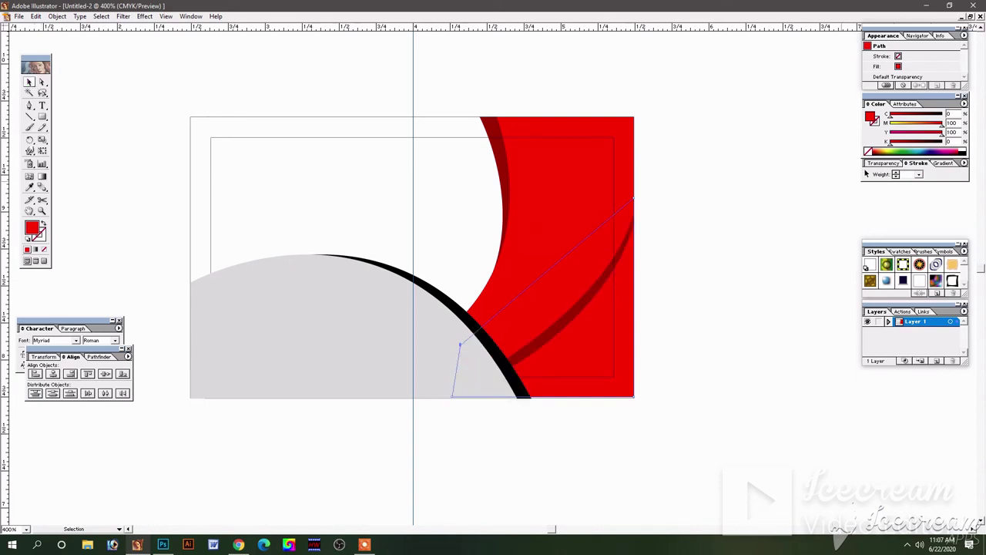
left_click_drag(940, 125, 832, 127)
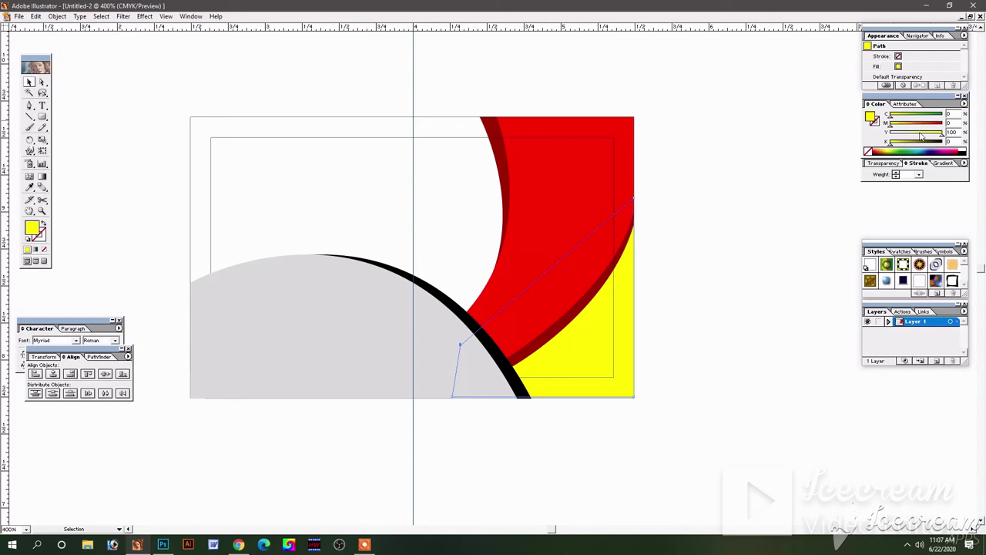
key("slash")
mouse_move(925, 116)
left_mouse_down()
mouse_move(941, 114)
mouse_move(890, 116)
mouse_move(956, 132)
mouse_move(934, 145)
left_mouse_up()
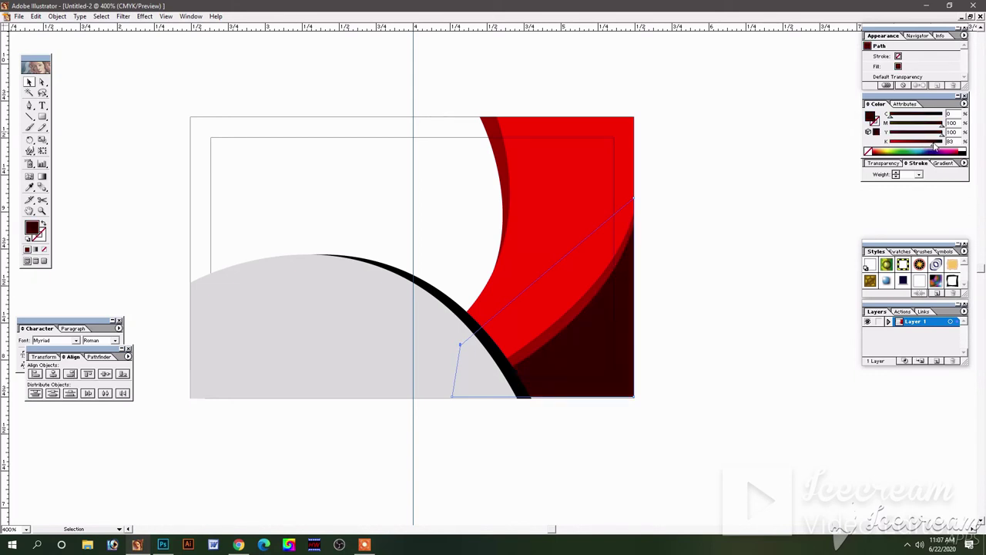
left_click(704, 312)
left_click(624, 361)
key("Down")
left_click(690, 374)
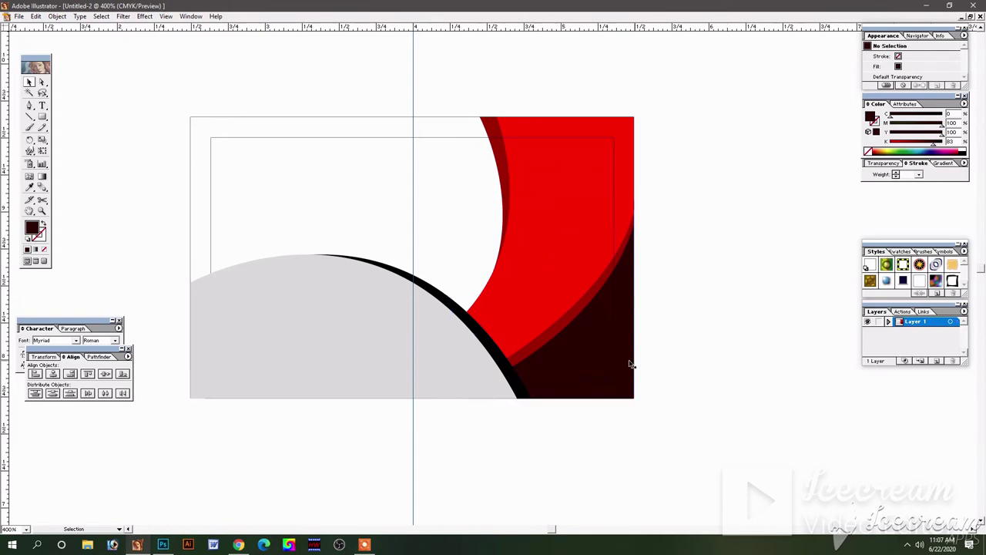
left_click(584, 352)
key("shift")
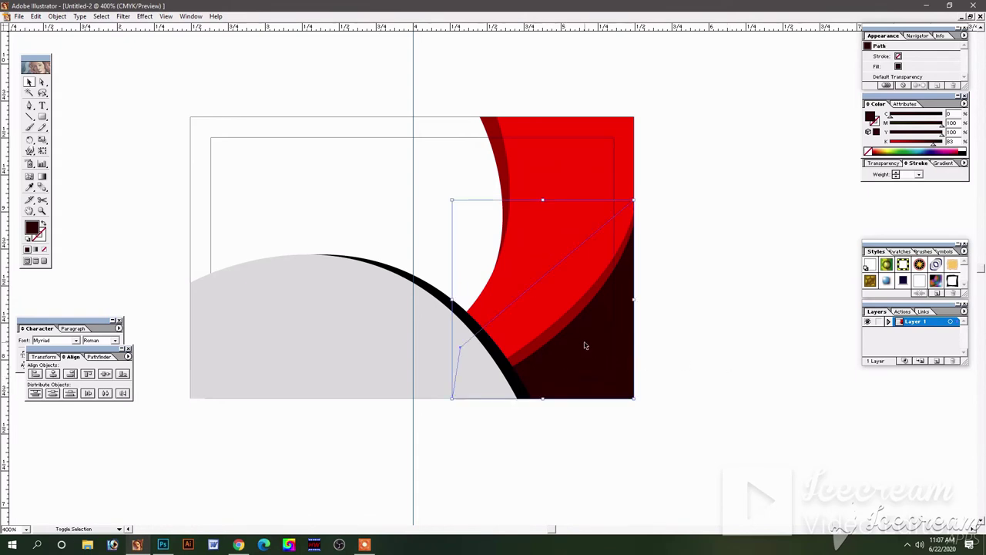
left_click(807, 376)
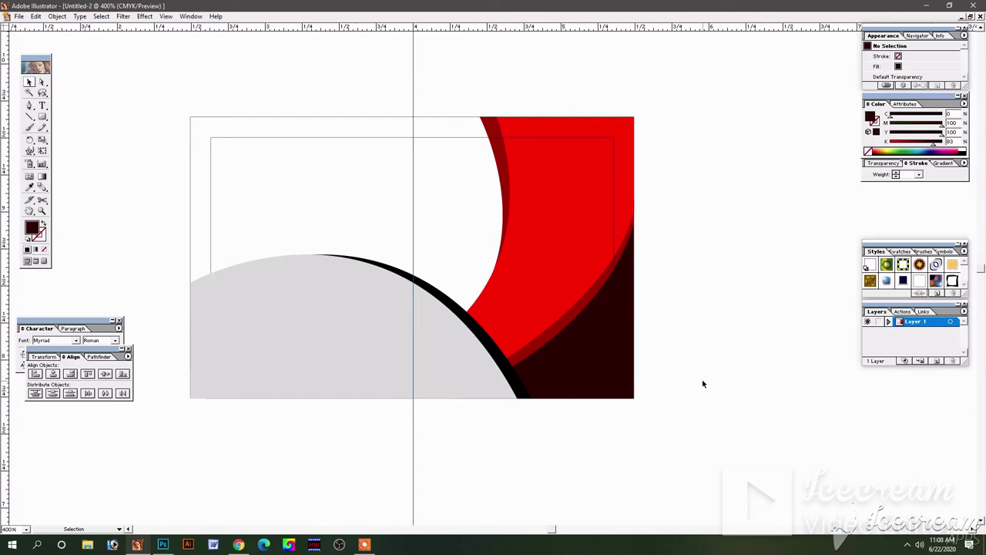
- Drag the grey arc's top bounding-box handle down to flatten it
left_click(312, 379)
left_click(363, 242)
left_click(347, 281)
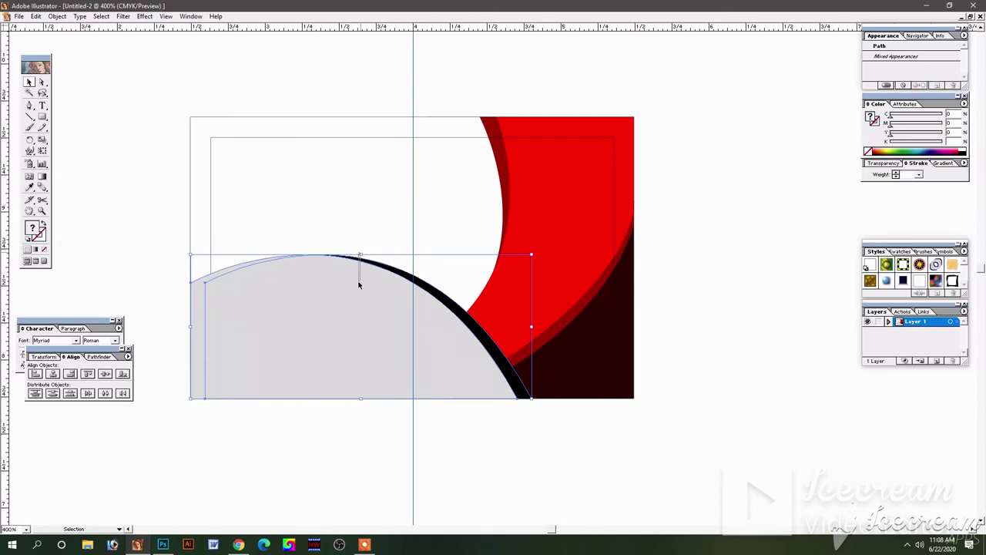
left_click(361, 242)
left_click(339, 295)
left_click_drag(362, 254, 361, 275)
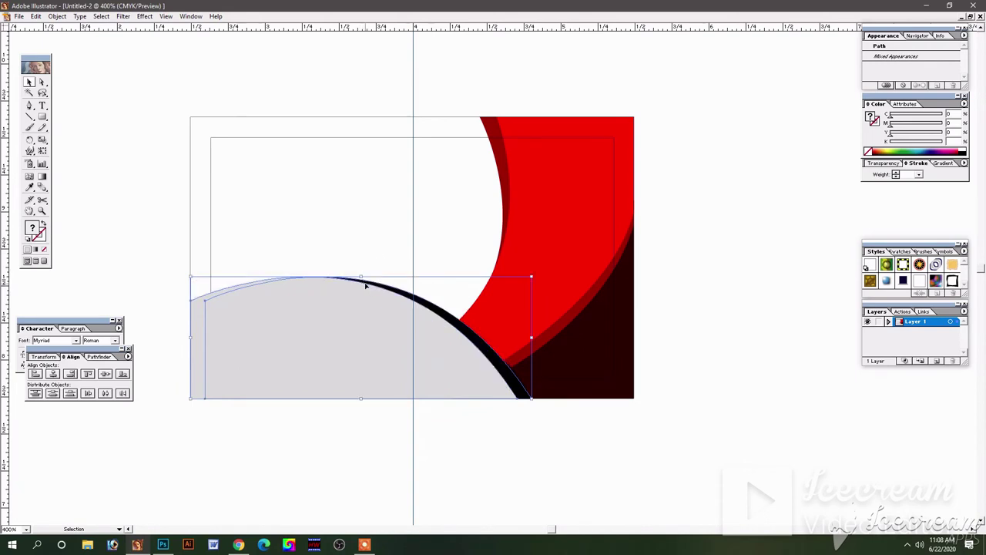
left_click(725, 320)
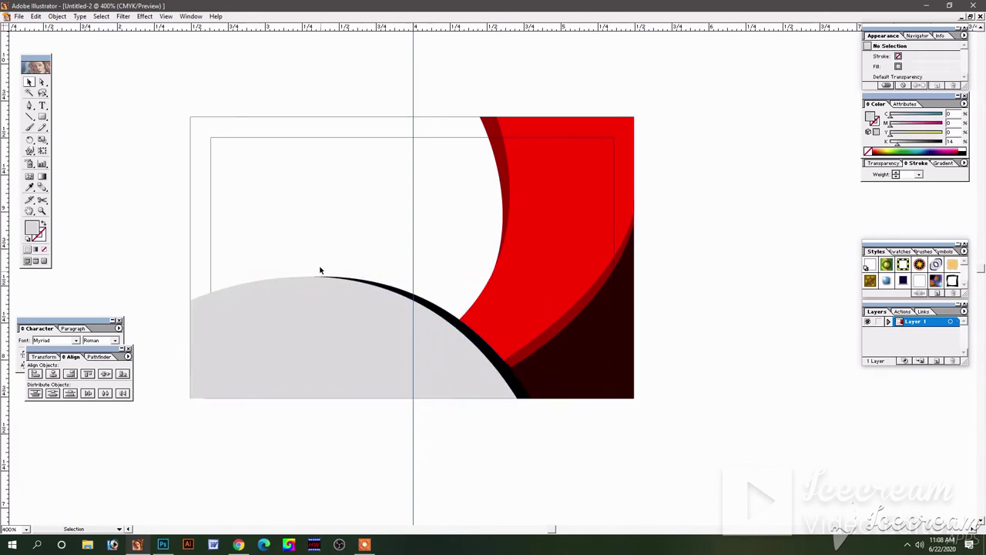
- Recolour the grey arc's black edge to dark red C0 M100 Y100 K80
left_click_drag(380, 246, 346, 315)
left_click(528, 383)
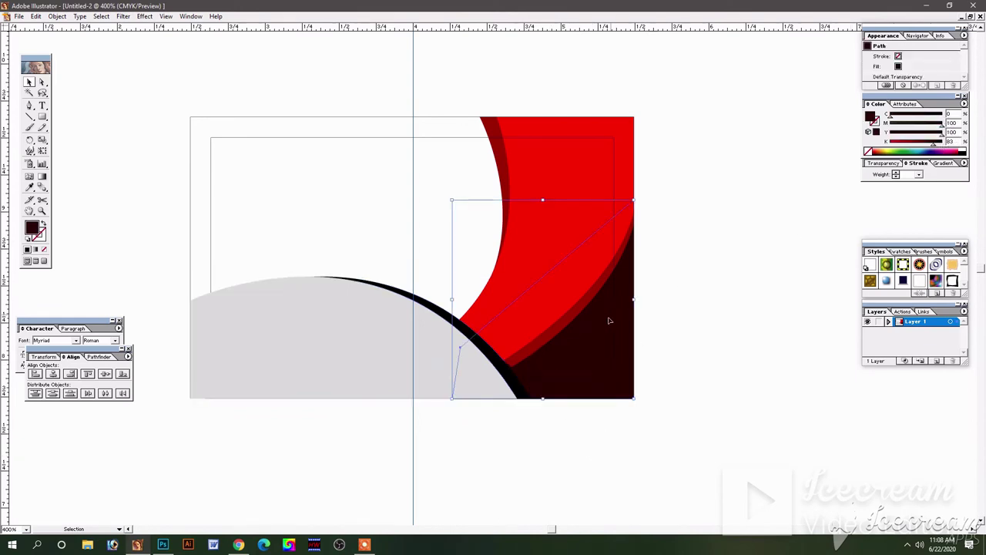
left_click(496, 357)
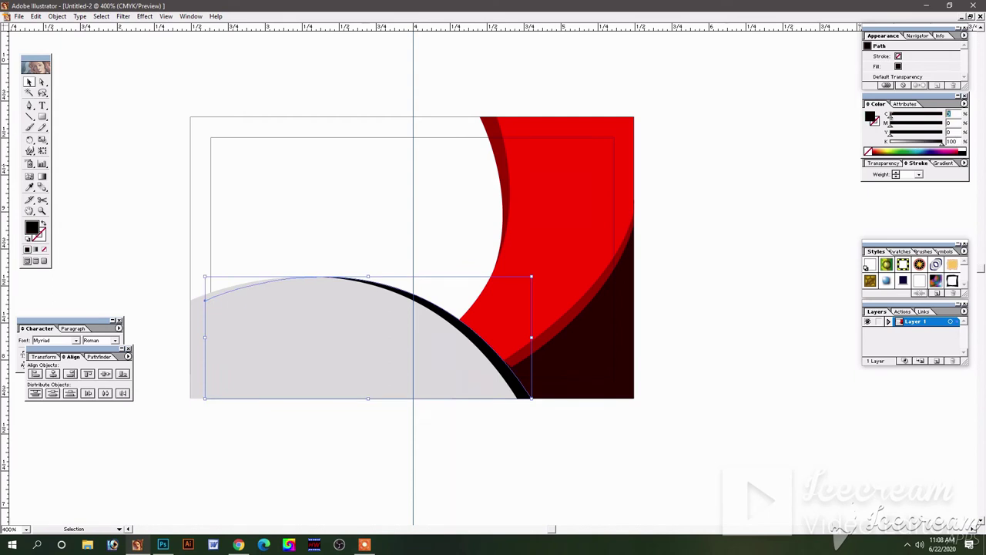
type("100")
key("Tab")
key("Tab")
key("Return")
left_click(745, 296)
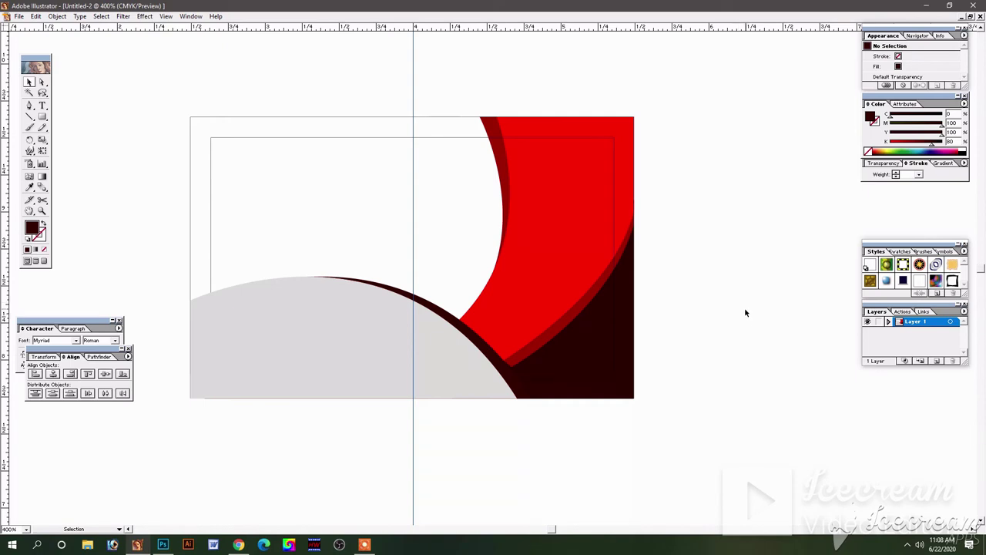
- Check the flattened grey arc, then bring up the Open dialog with Ctrl+O
left_click_drag(744, 310, 537, 326)
left_click(376, 289)
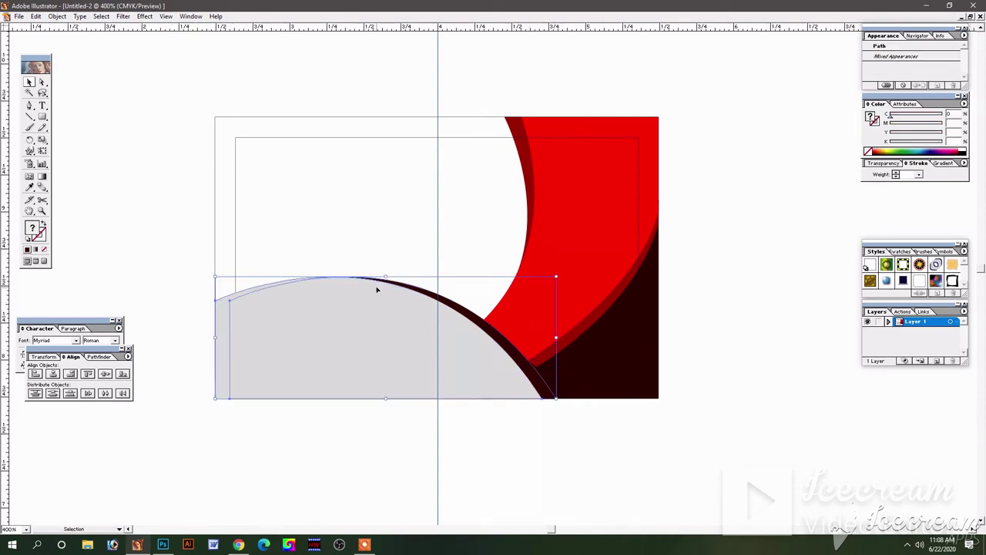
left_click(756, 279)
left_click(433, 308)
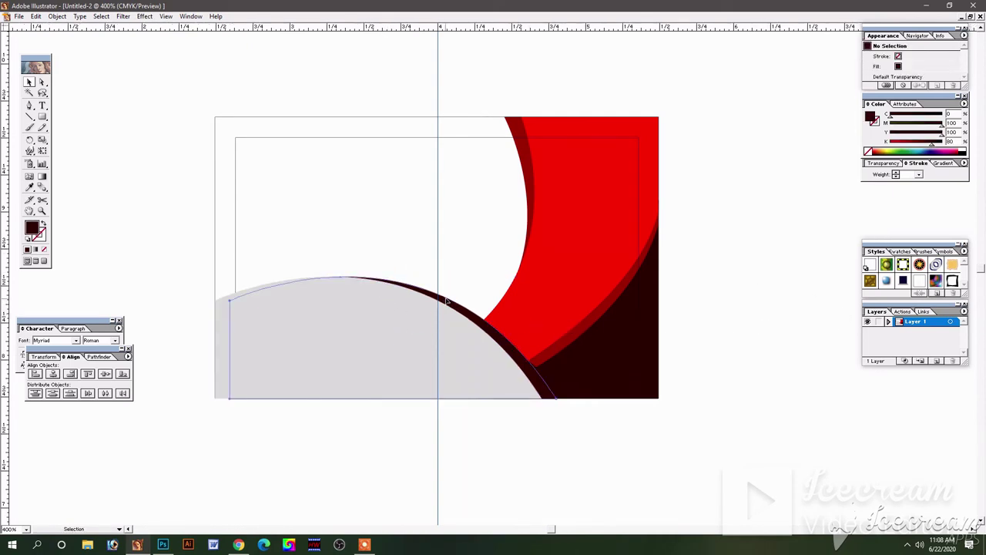
left_click(737, 268)
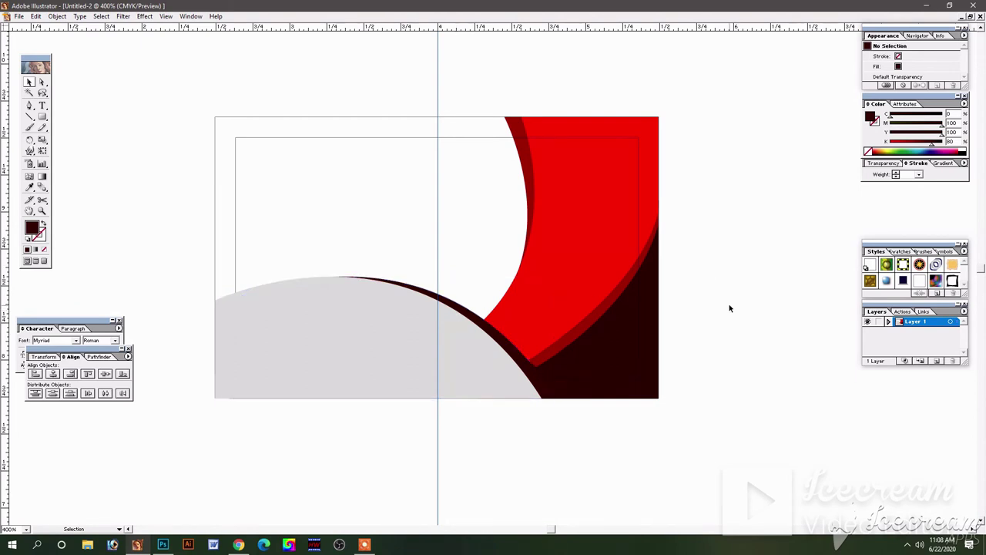
key("ctrl+o")
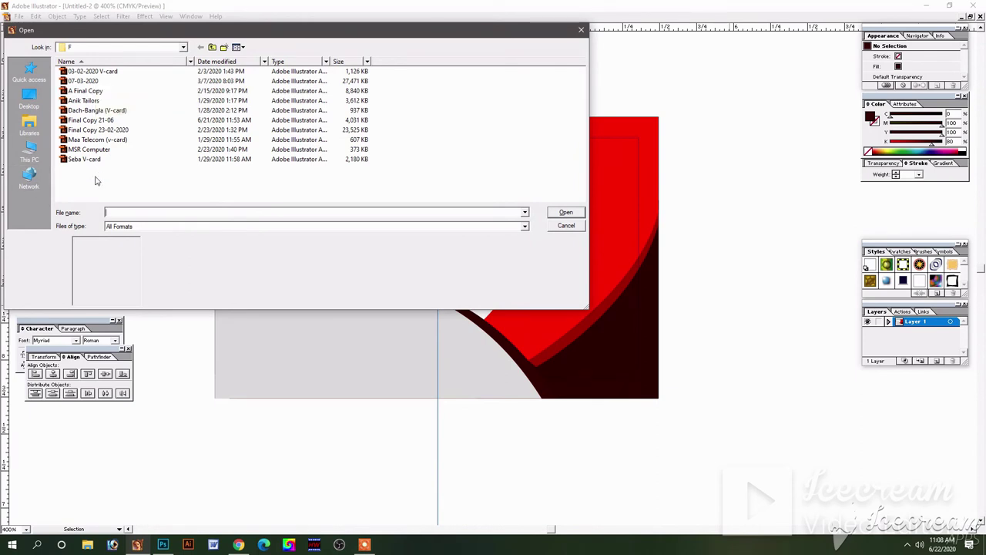
- Browse to Local Disk (H:) and into the Hosta Shipo and Youtube Studio folders
left_click(47, 157)
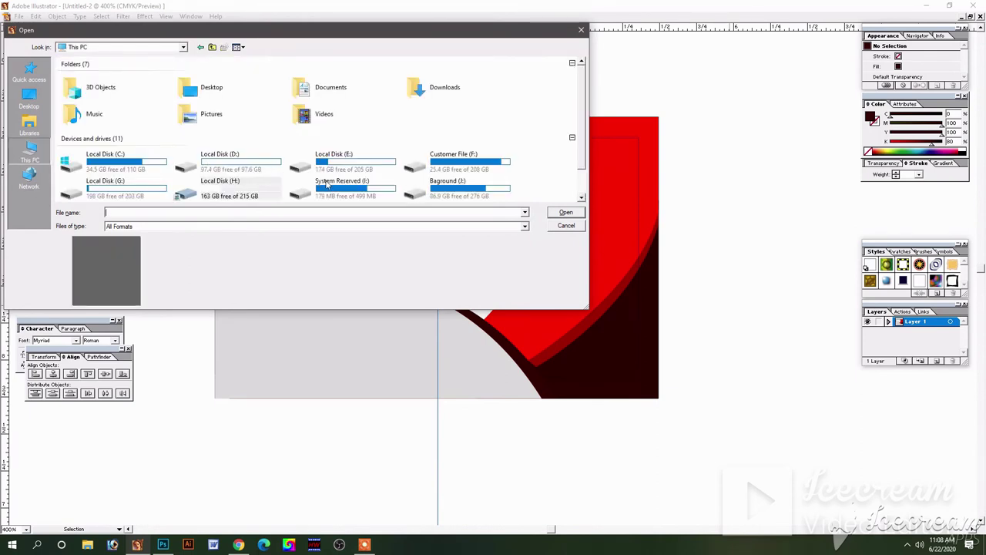
left_click(213, 193)
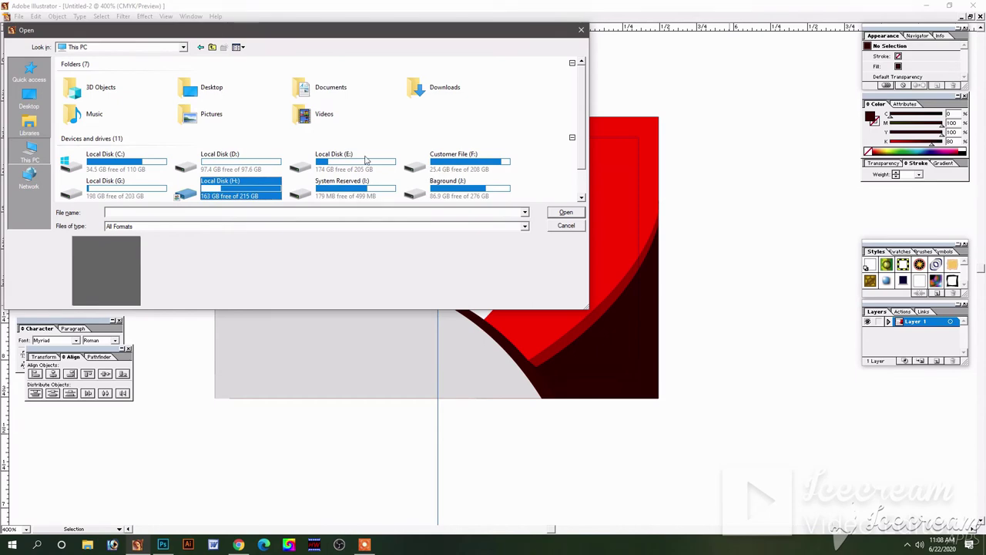
double_click(322, 160)
double_click(88, 112)
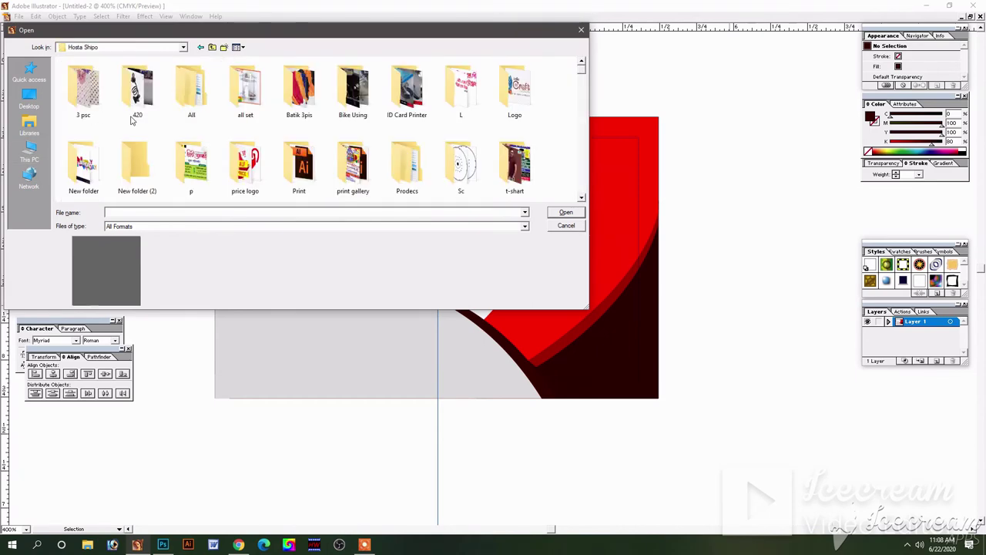
left_click(520, 170)
scroll(520, 170, "down", 1)
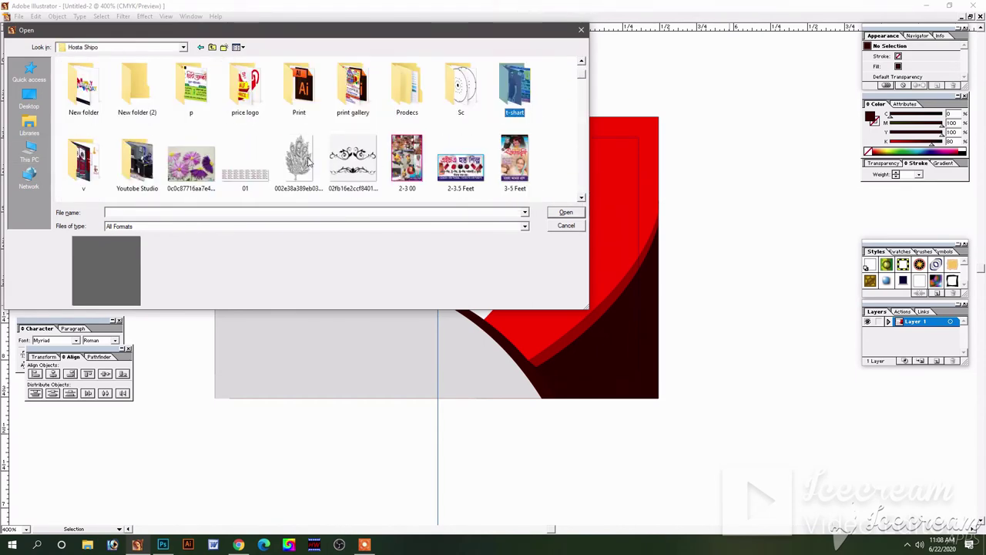
double_click(125, 171)
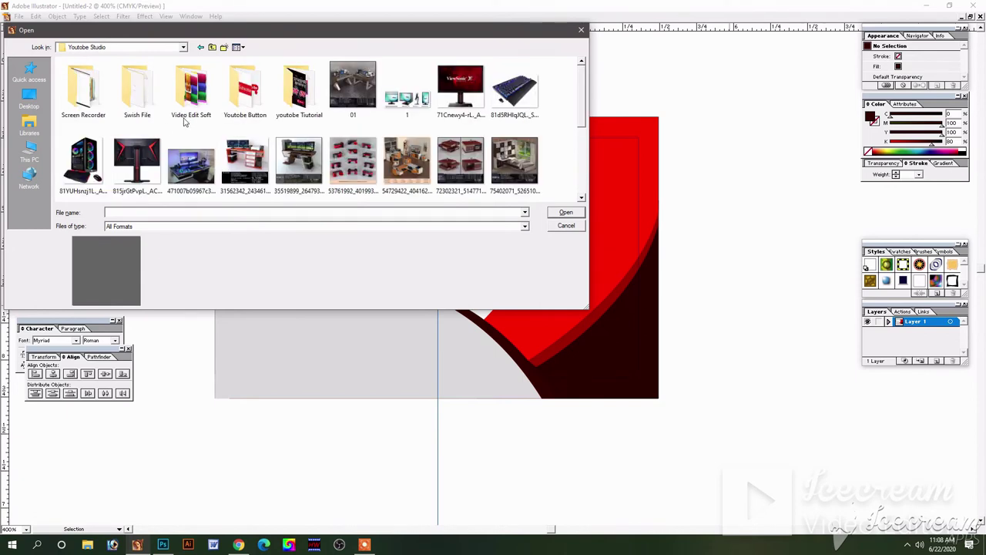
- Find the youtube Tutorial > V-Card Design folder and open Untitled-1
double_click(194, 91)
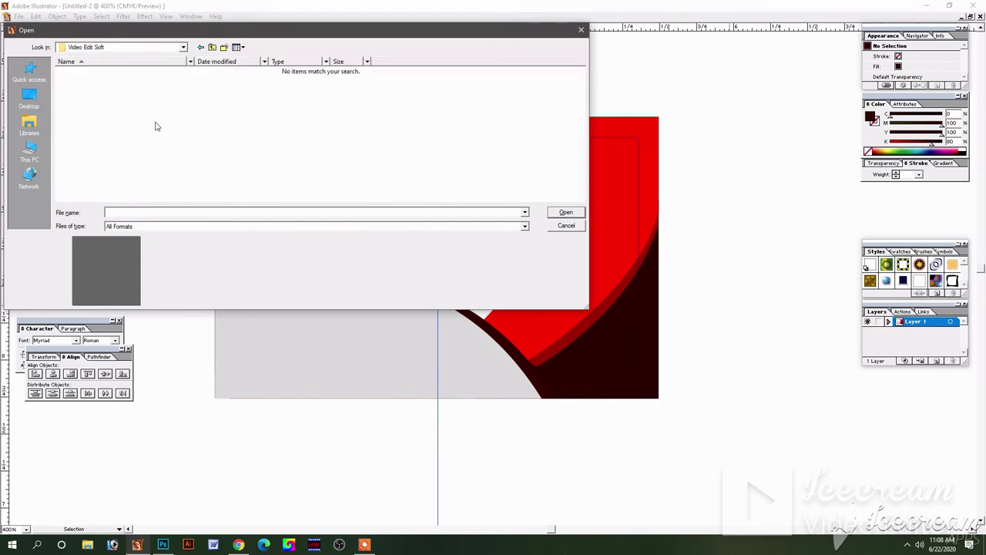
key("BackSpace")
double_click(139, 92)
key("BackSpace")
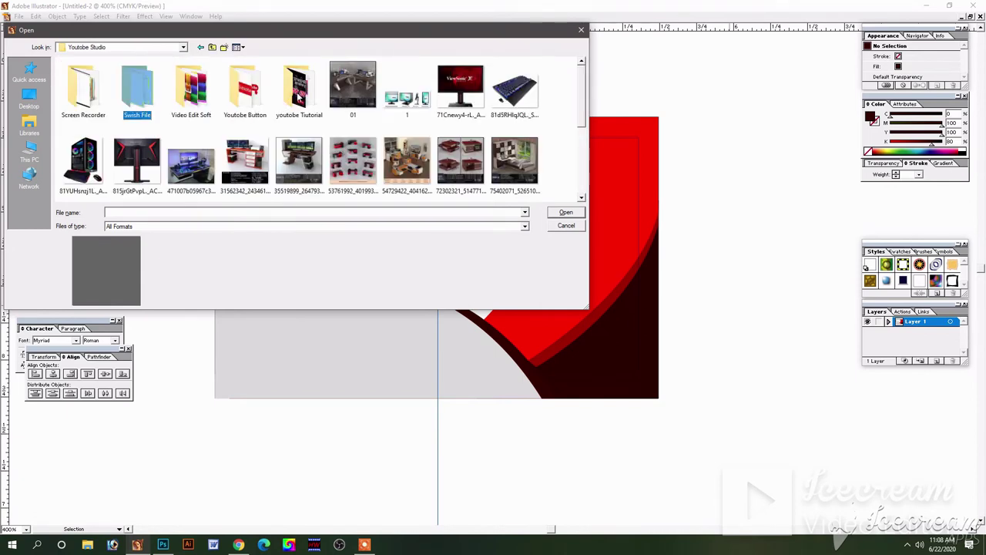
double_click(285, 102)
double_click(131, 99)
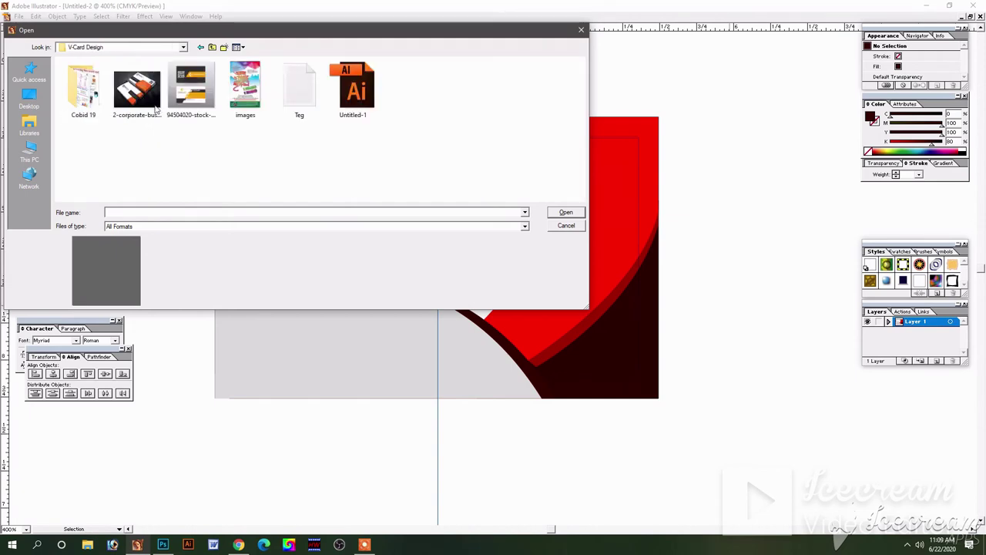
left_click(353, 89)
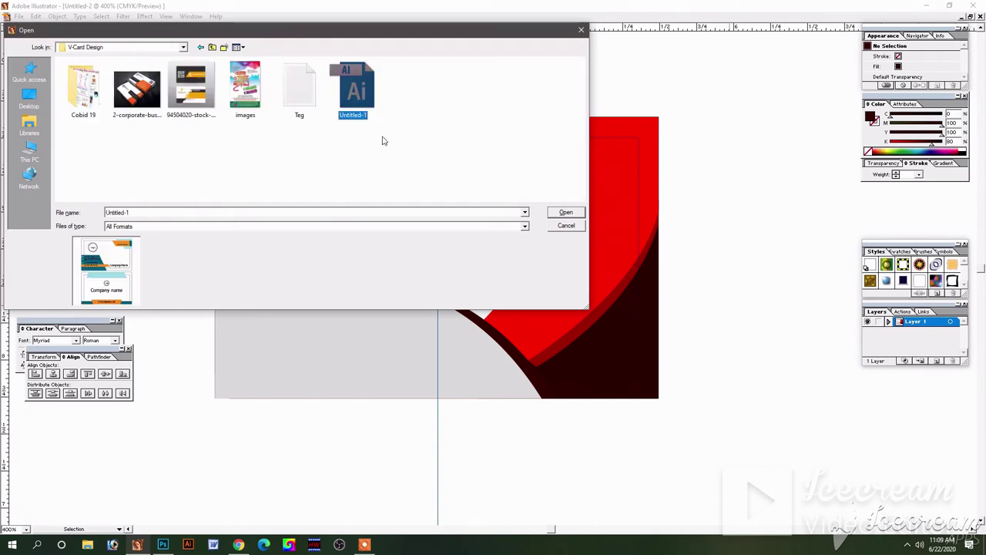
left_click(565, 212)
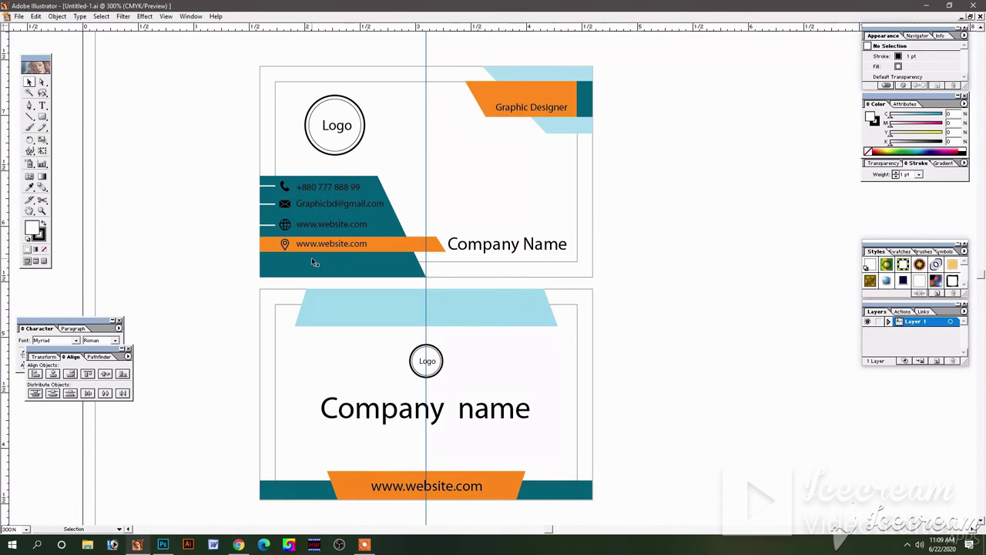
- Take the four contact icons, contact lines and Company Name, then close Untitled-1 unsaved
left_click(285, 189)
left_click(287, 205, "shift")
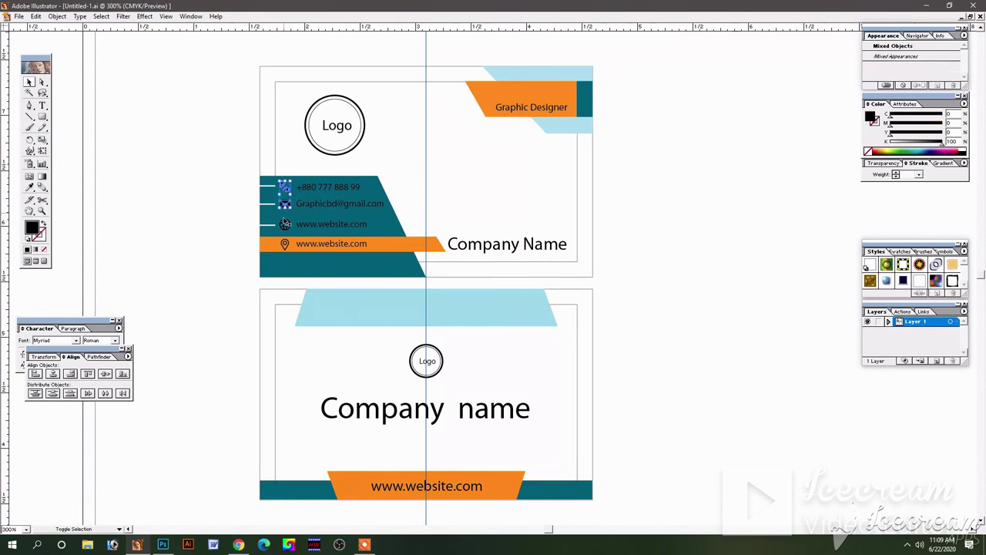
left_click(283, 225, "shift")
left_click(285, 245, "shift")
left_click(516, 247, "shift")
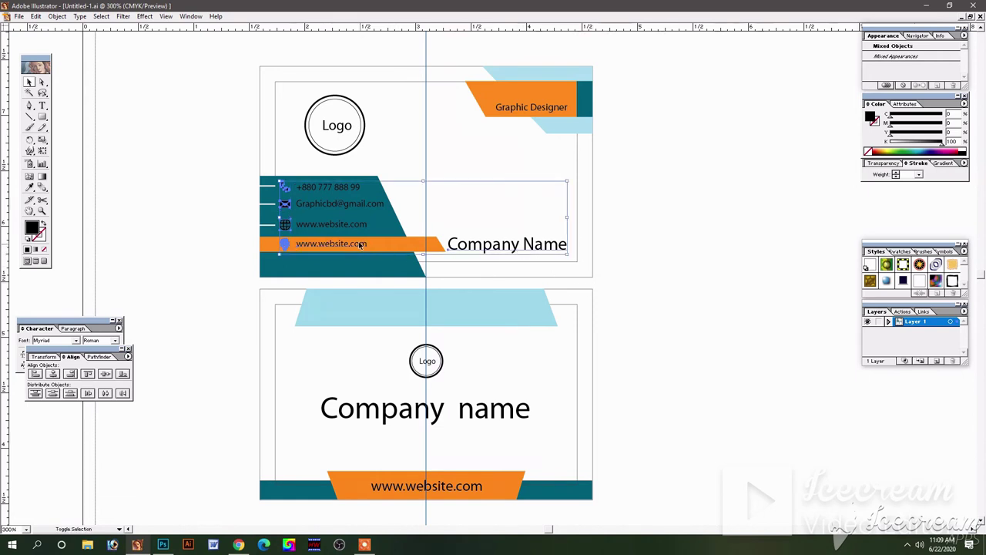
left_click(349, 187, "shift")
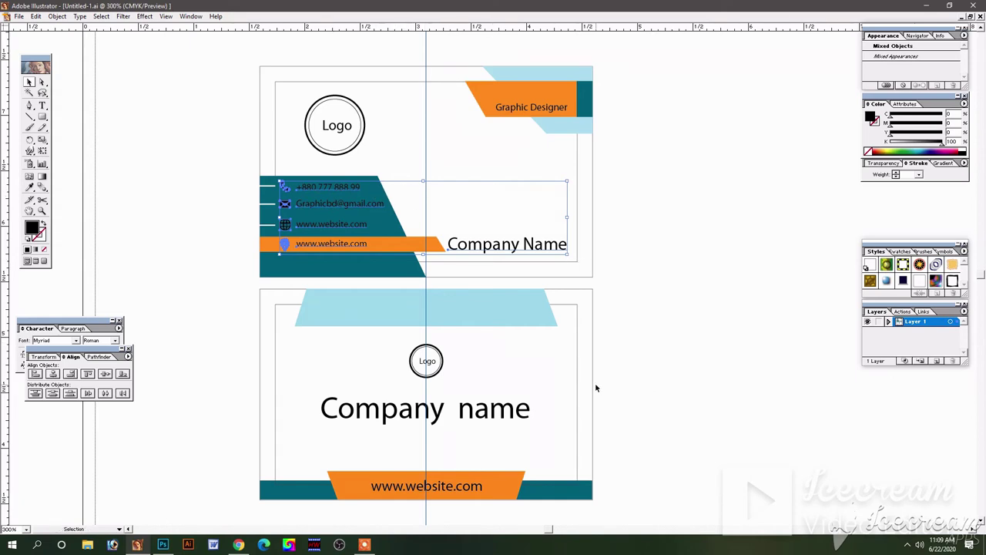
key("Delete")
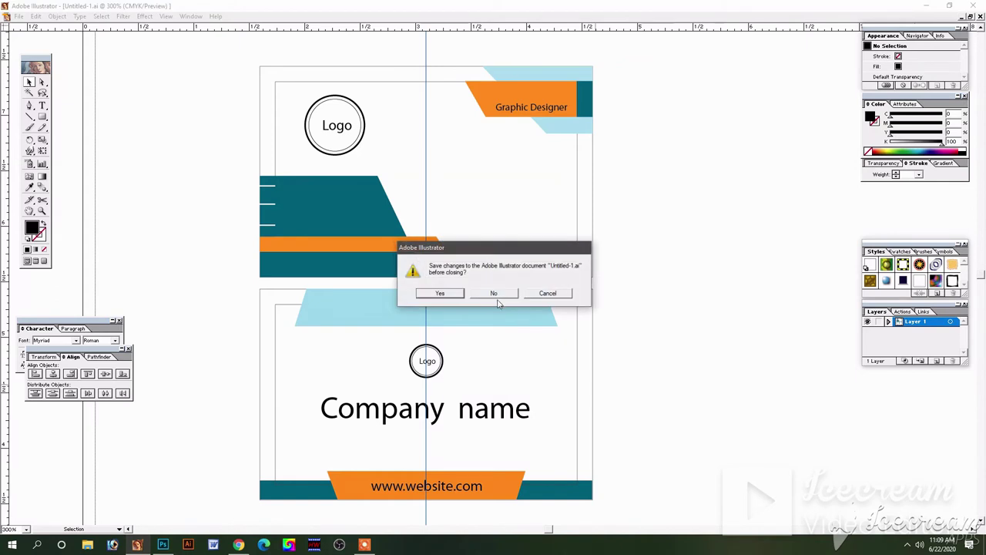
left_click(501, 297)
- Paste the contact details below the card and put Company Name at its upper left
key("ctrl+v")
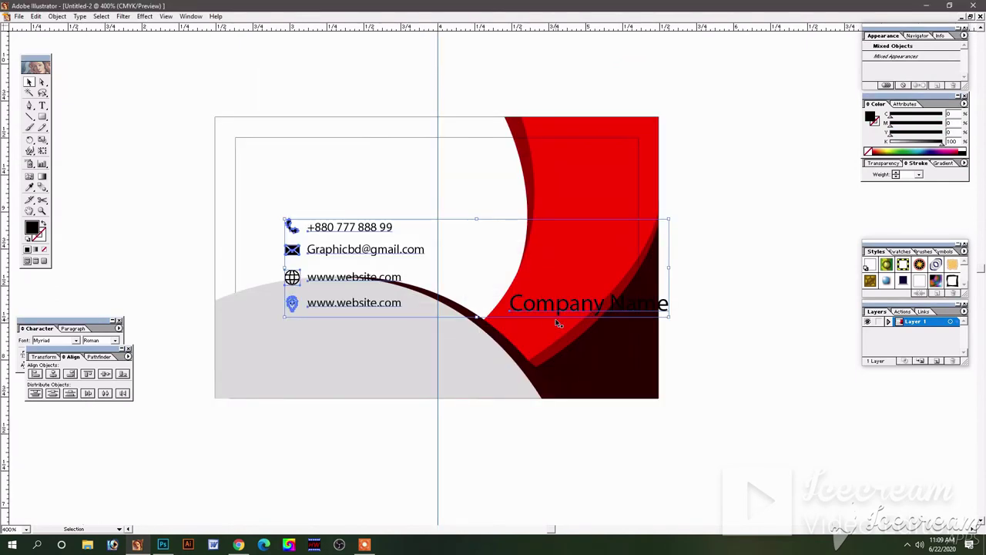
key("ctrl+minus")
left_click_drag(421, 209, 394, 369)
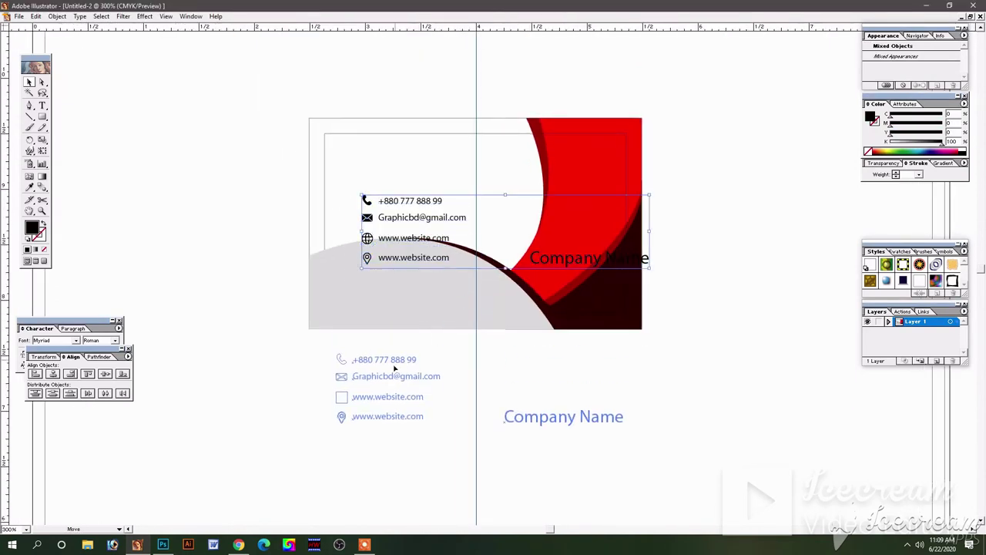
left_click(753, 378)
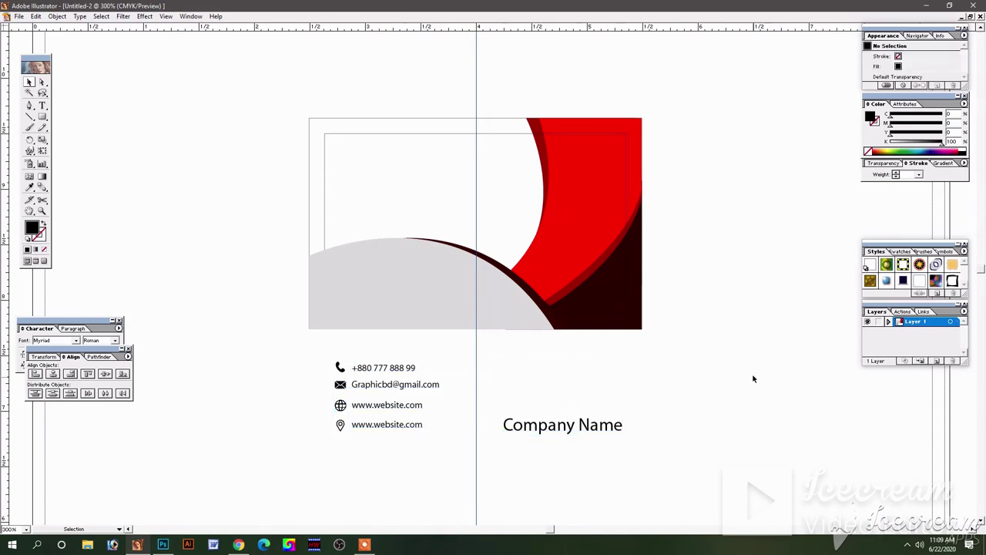
mouse_move(587, 430)
left_mouse_down()
mouse_move(448, 188)
mouse_move(587, 195)
left_mouse_up()
left_click(715, 422)
left_click(194, 208)
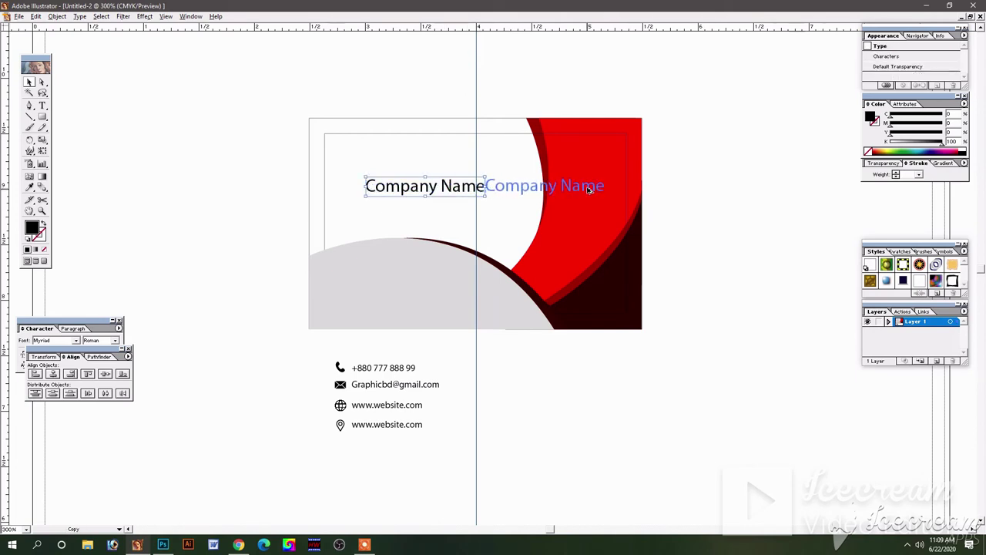
- Duplicate Company Name, retype the copy as 'logo', and drag it onto the red area
key("t")
left_click_drag(486, 186, 673, 214)
type("lgo")
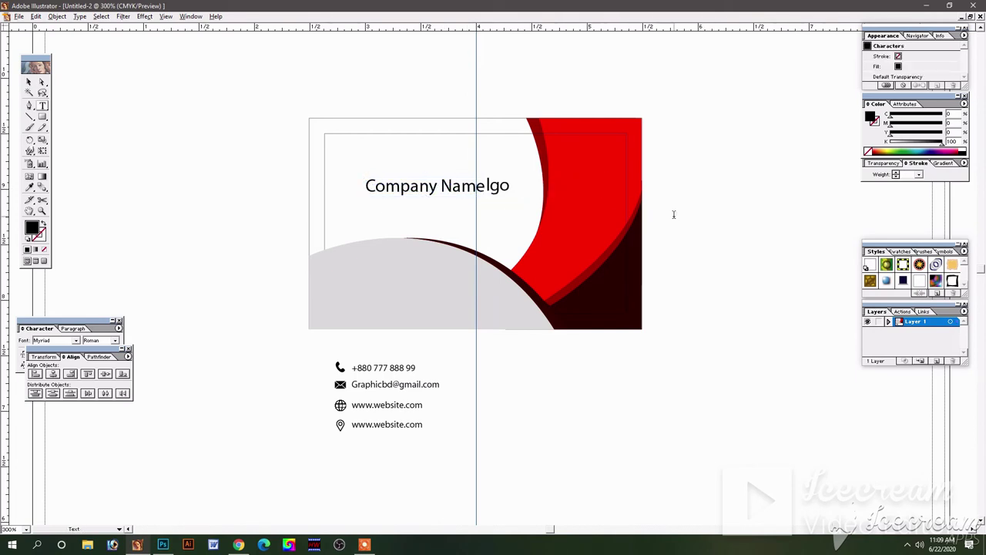
key("BackSpace")
key("BackSpace")
type("og")
key("Escape")
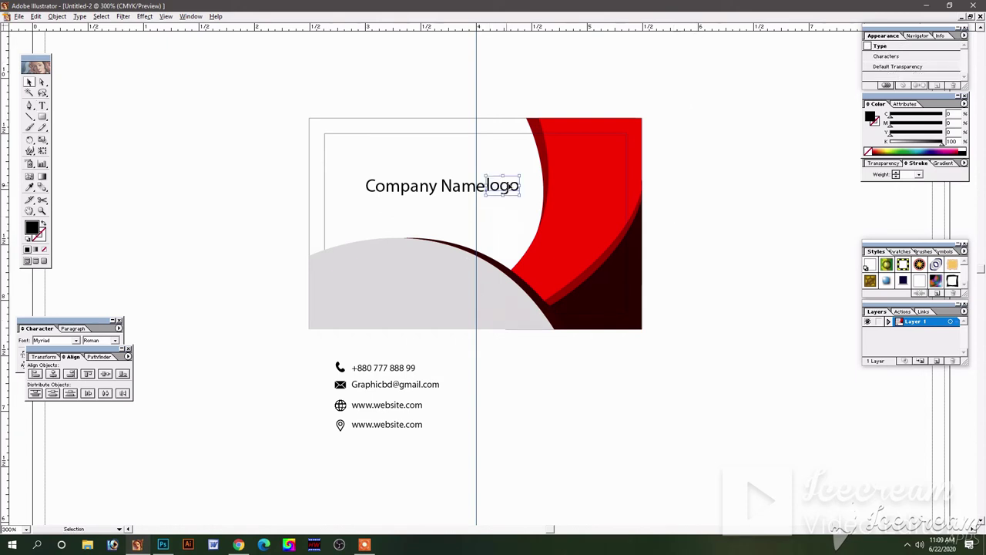
left_click_drag(509, 188, 720, 172)
- Move the logo text to the card's right and the contact icons up onto the grey area
left_click(763, 324)
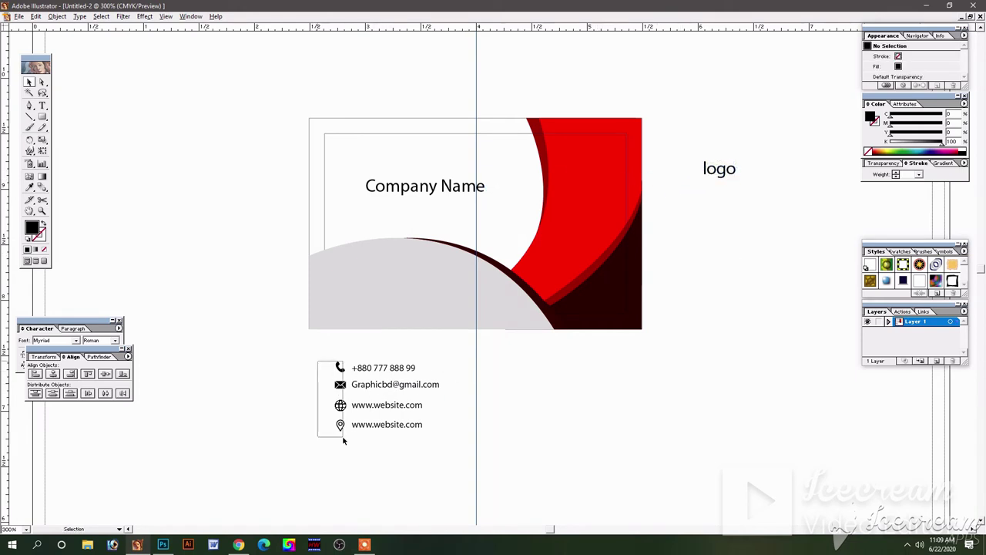
left_click_drag(322, 366, 343, 437)
left_click_drag(346, 373, 346, 256)
left_click(298, 404)
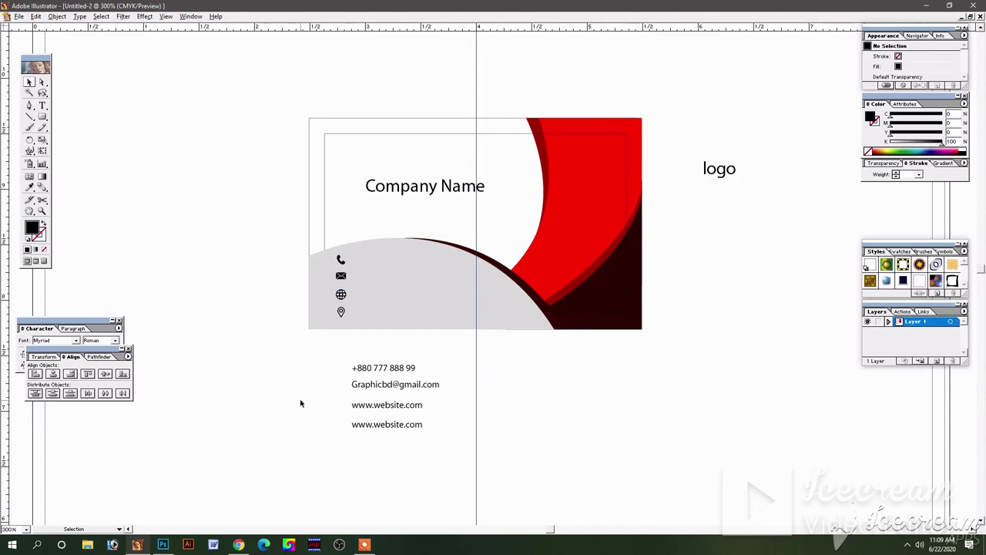
- Move the icons and contact lines together onto the grey curve at lower left
left_click_drag(337, 355, 382, 384)
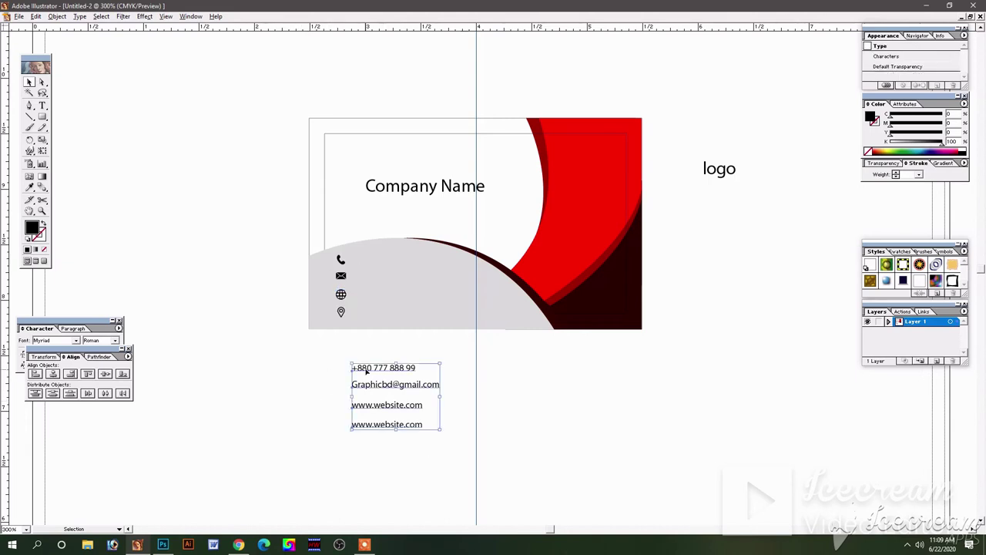
mouse_move(340, 276)
left_mouse_down()
mouse_move(340, 386)
mouse_move(411, 439)
left_mouse_up()
left_click_drag(397, 388, 418, 272)
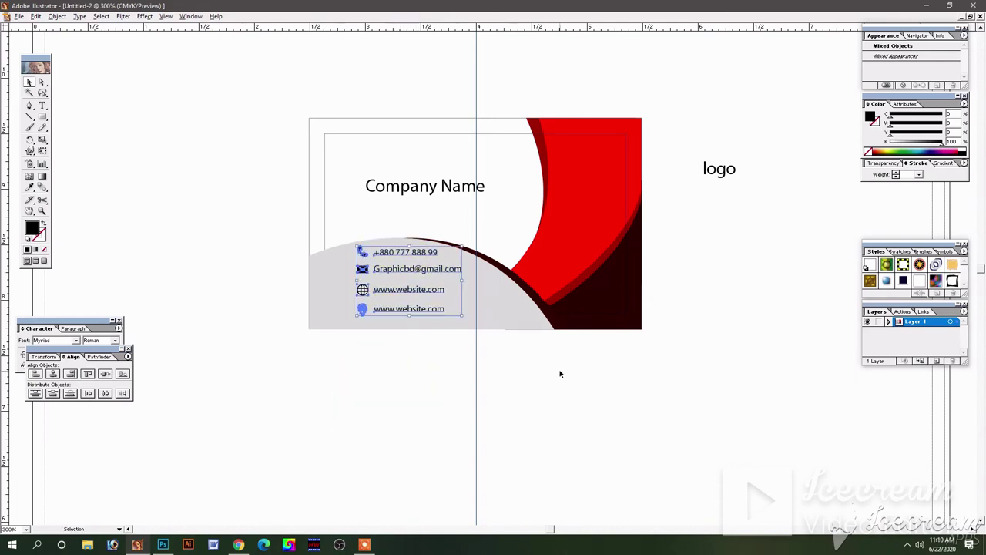
key("Left")
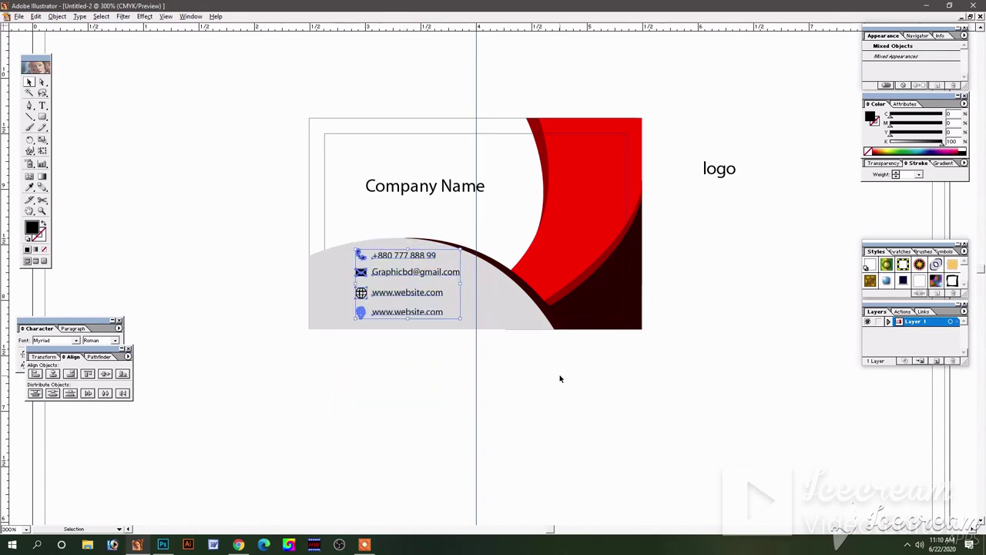
left_click(560, 382)
left_click_drag(509, 376, 442, 359)
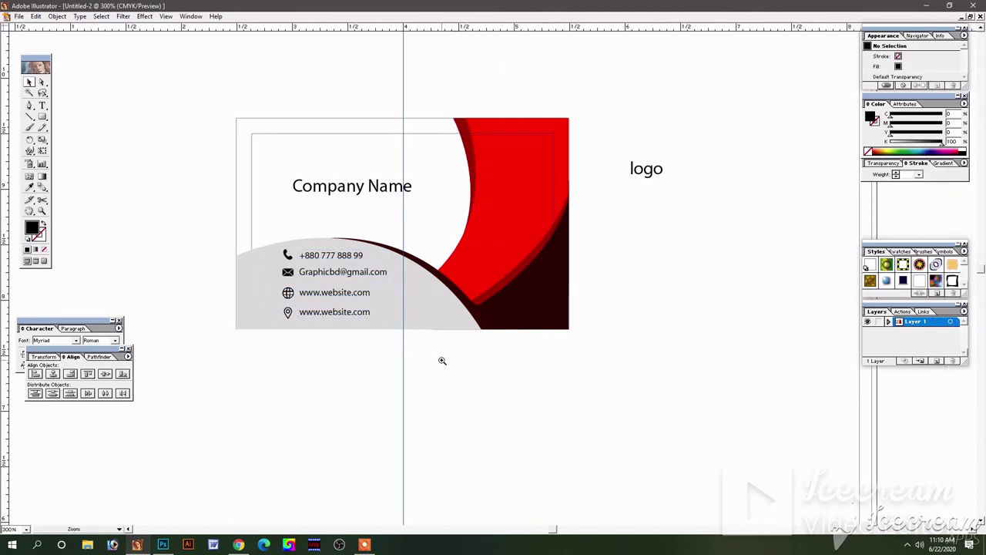
key("ctrl+equal")
scroll(413, 346, "up", 2)
scroll(440, 319, "up", 3)
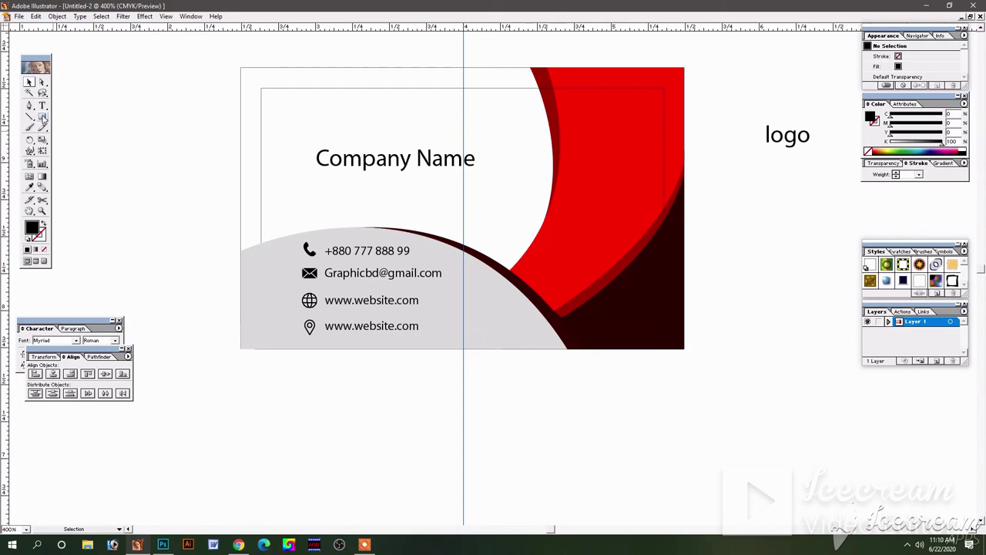
- Draw a circle around the phone icon and fill it red
left_click_drag(43, 117, 77, 118)
left_click(333, 295, "ctrl")
mouse_move(342, 290)
left_mouse_down()
mouse_move(440, 252)
mouse_move(119, 288)
left_mouse_up()
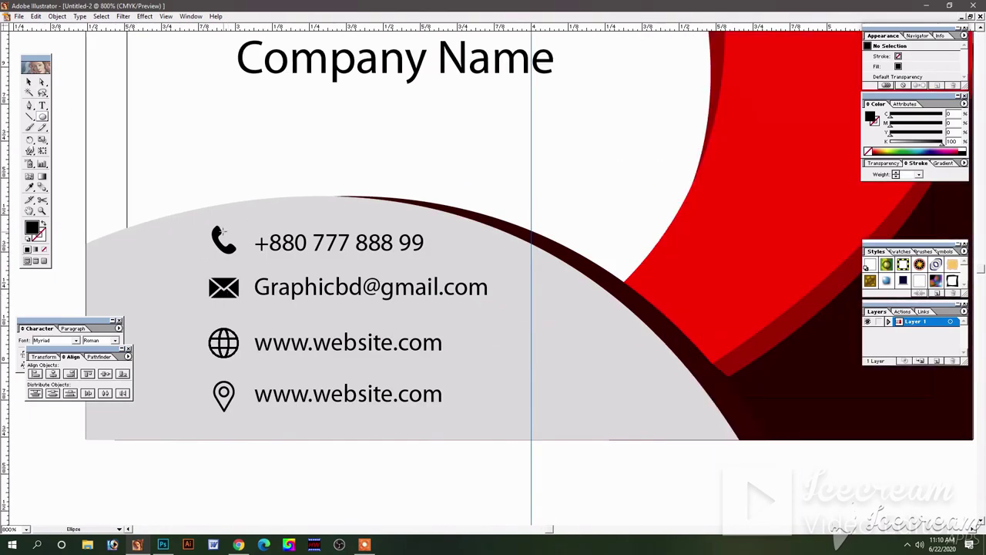
left_click_drag(194, 205, 234, 258)
left_click(28, 82)
mouse_move(941, 141)
left_mouse_down()
mouse_move(890, 141)
mouse_move(941, 124)
mouse_move(942, 133)
left_mouse_up()
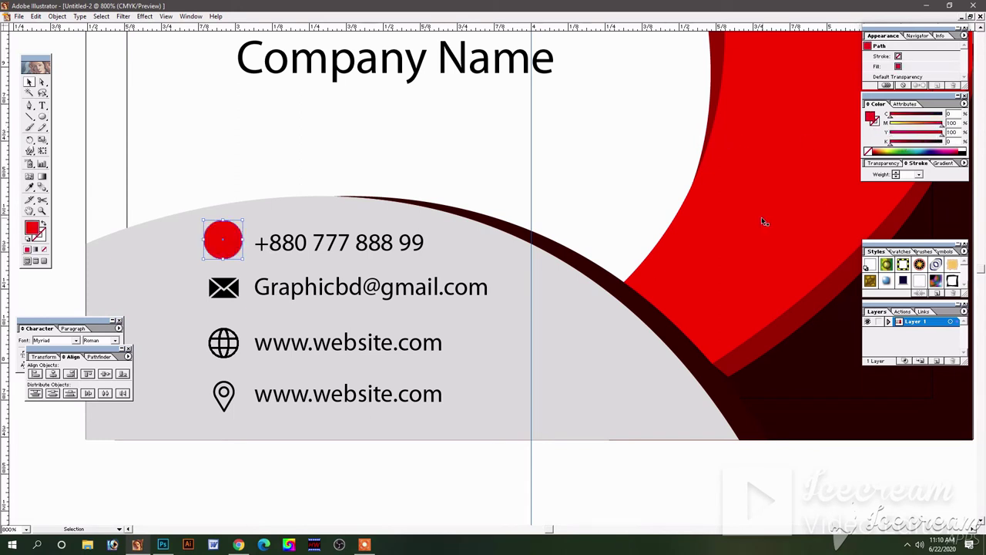
- Make the phone handset white and place a copy of the red circle on the envelope icon
key("ctrl+y")
left_click(236, 253)
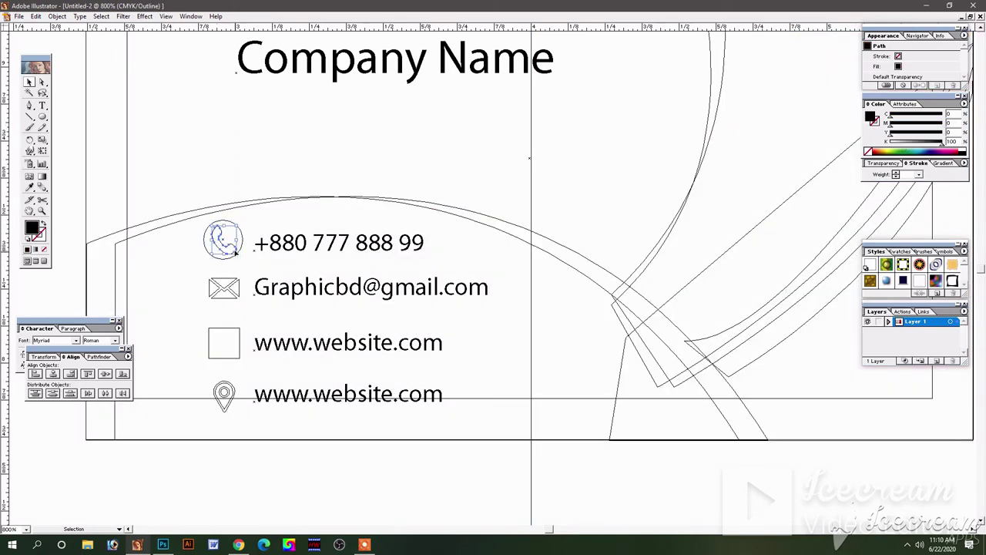
key("ctrl+y")
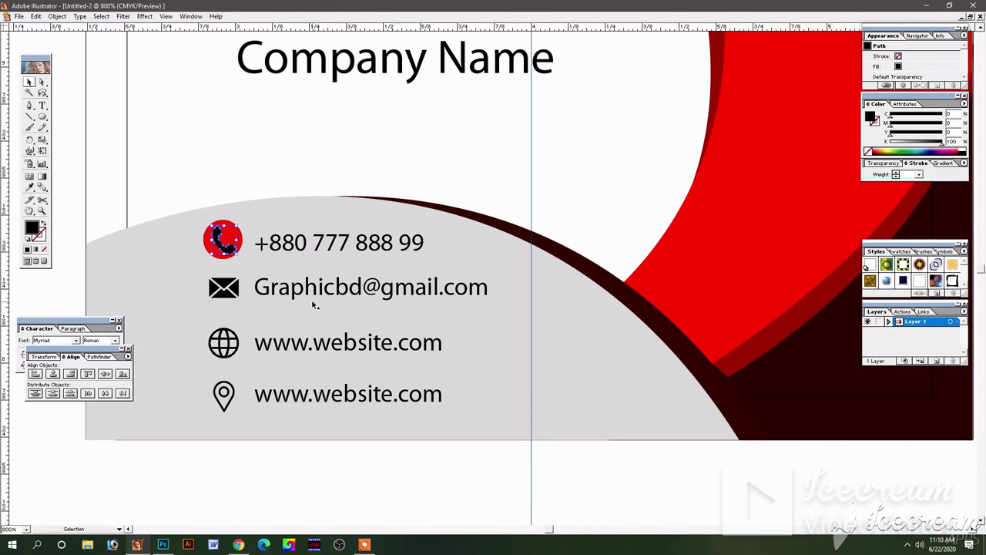
left_click_drag(942, 143, 886, 143)
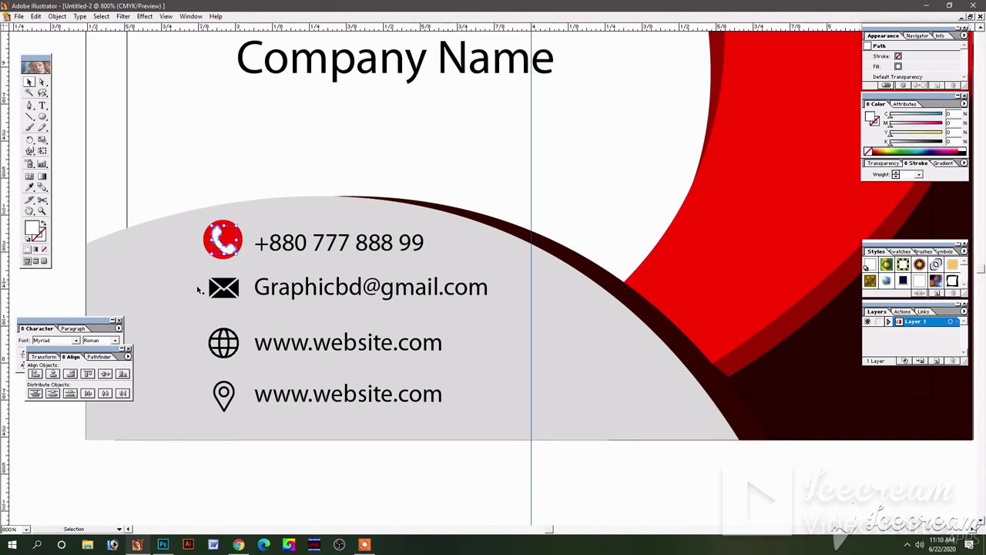
left_click(85, 259)
left_click_drag(241, 243, 244, 287)
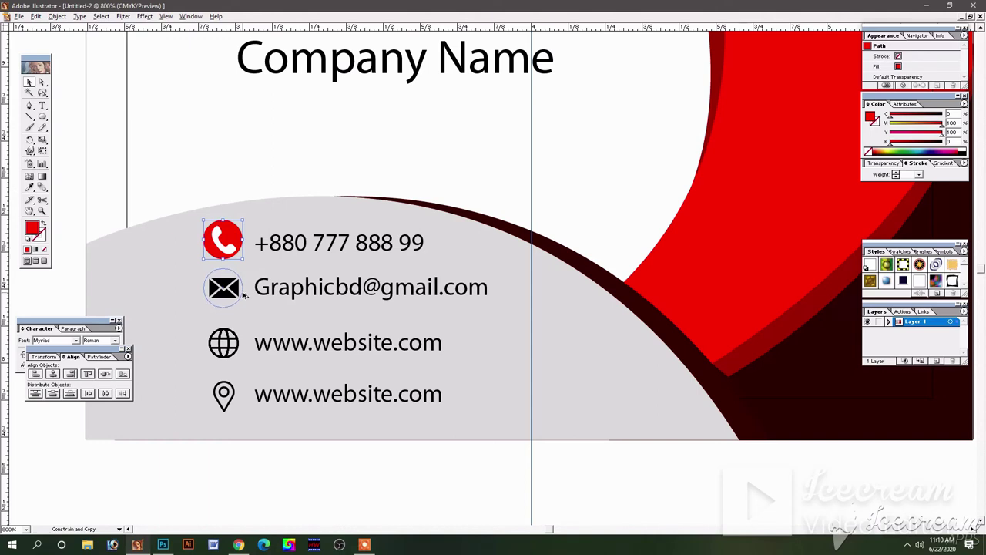
left_click_drag(243, 293, 238, 296)
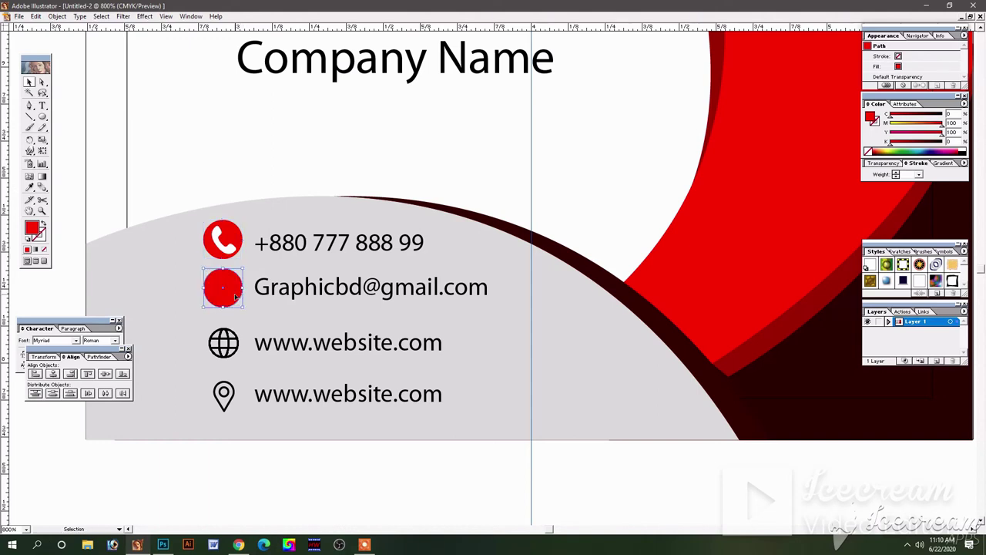
- Make the envelope icon white and place a red circle copy on the globe icon
key("ctrl+y")
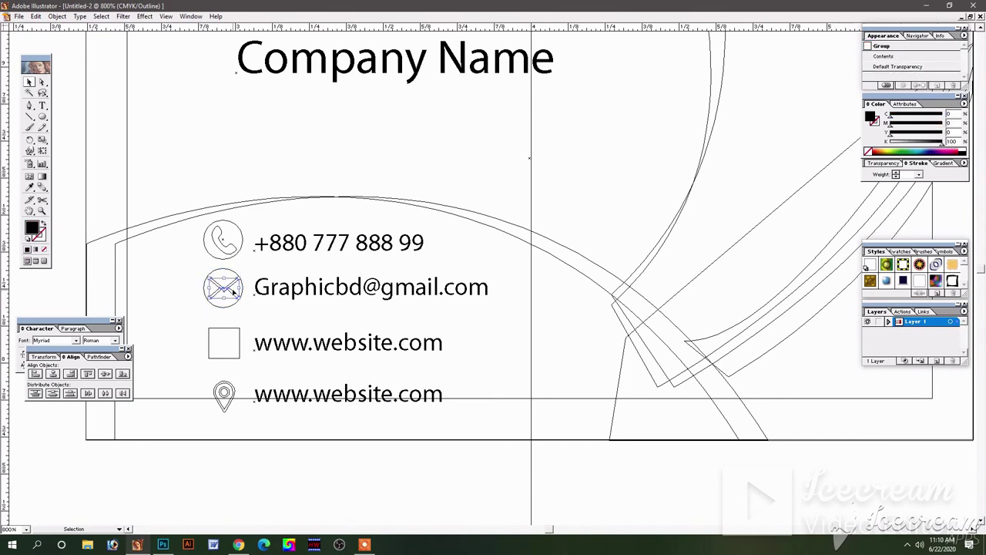
key("ctrl+y")
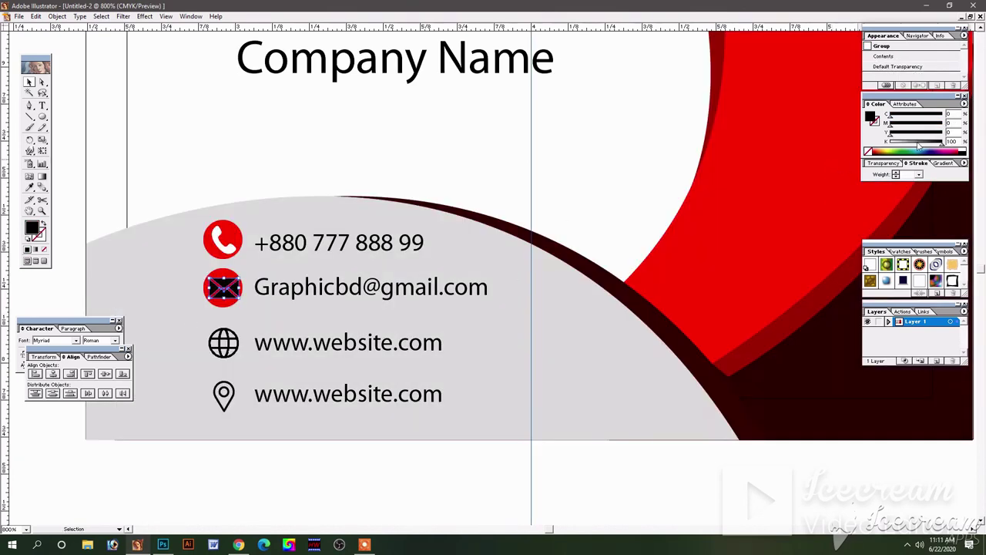
left_click_drag(919, 145, 890, 143)
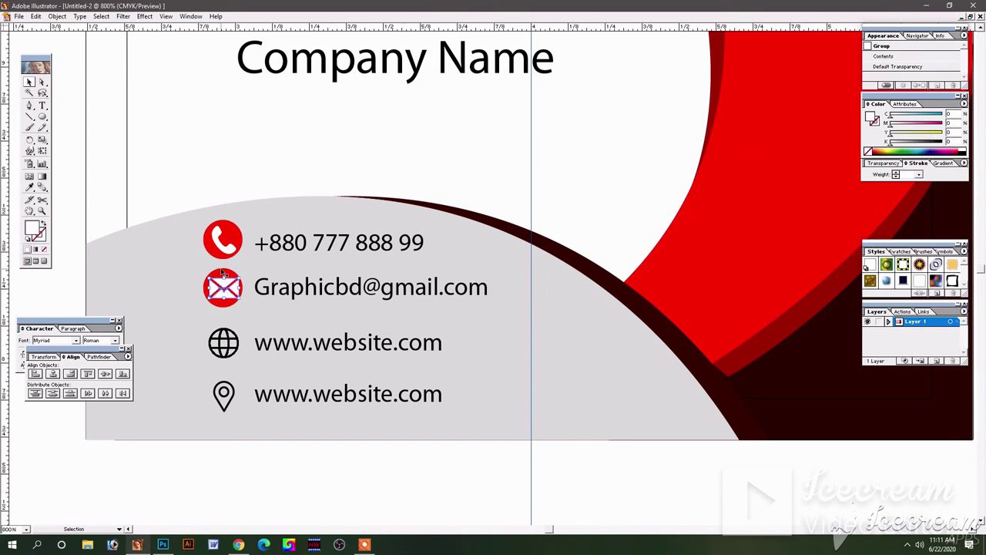
left_click(242, 241)
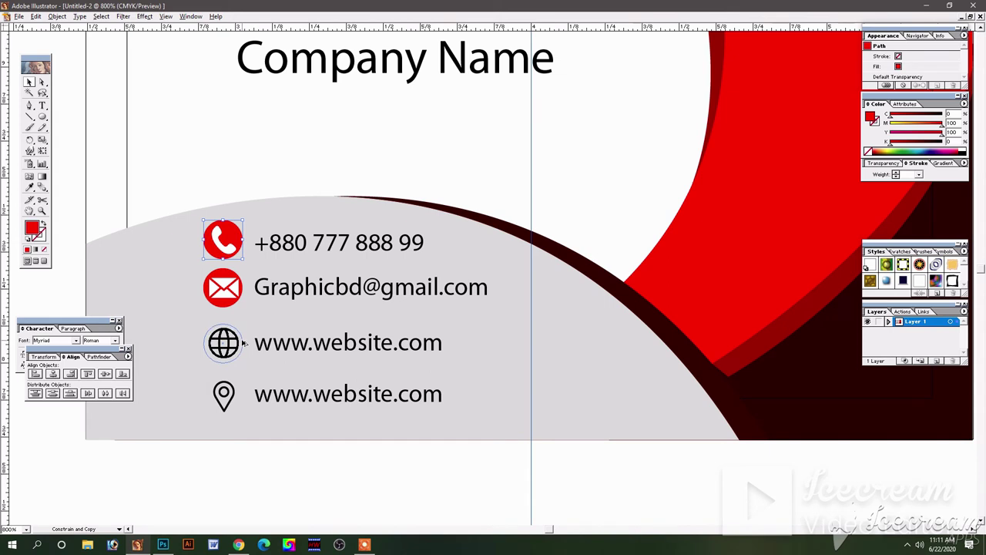
left_click_drag(242, 344, 242, 344)
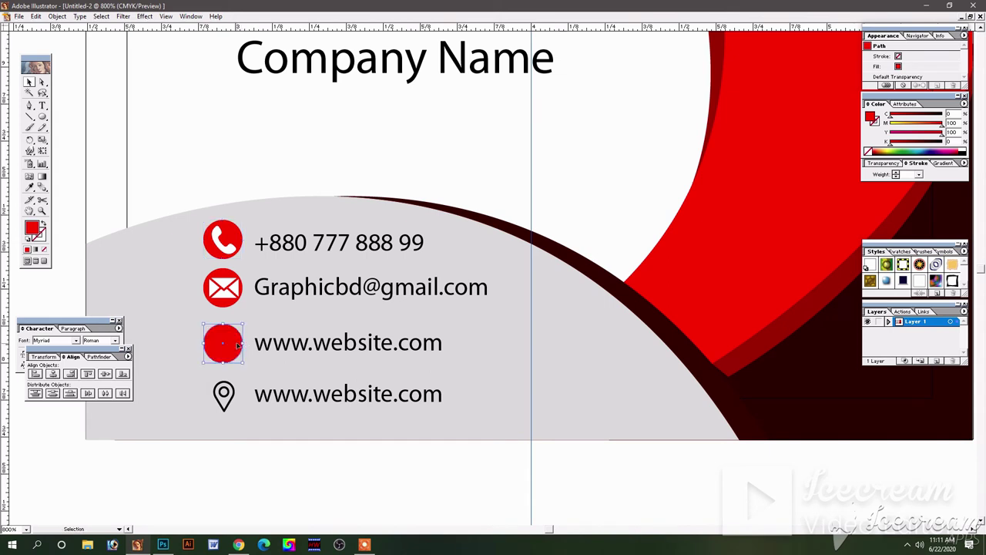
- Bring the globe icon in front of its red circle
key("ctrl+y")
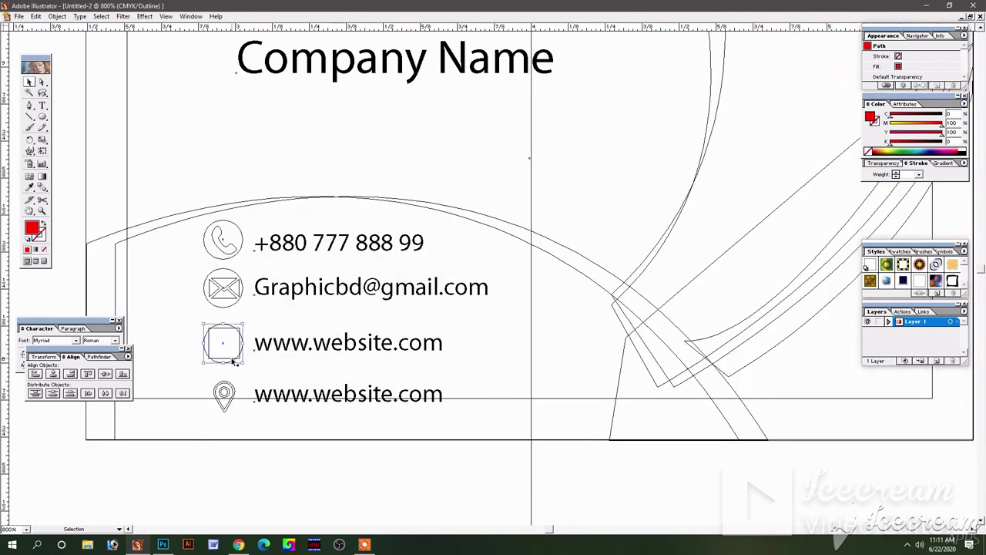
left_click(233, 360)
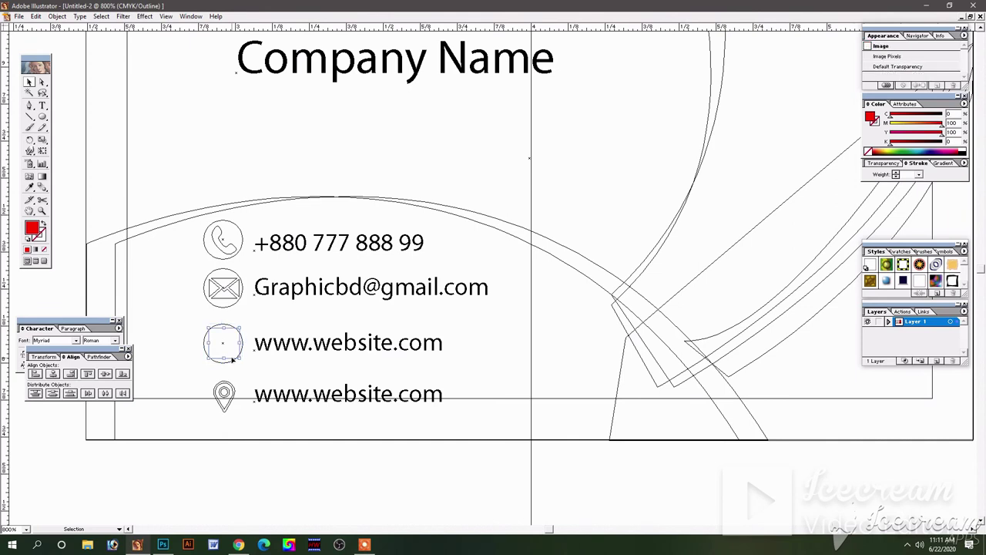
key("ctrl+y")
key("ctrl+shift+bracketright")
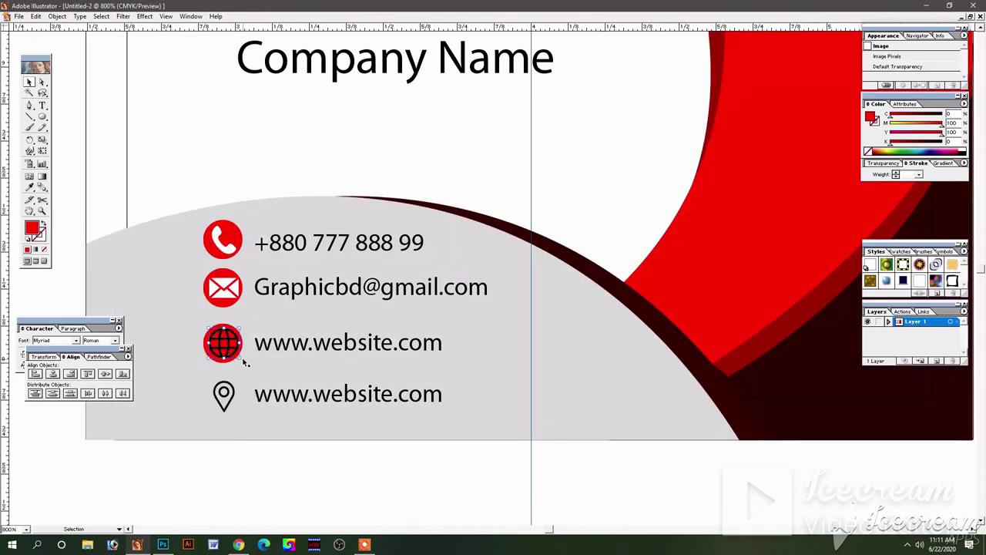
left_click(231, 454)
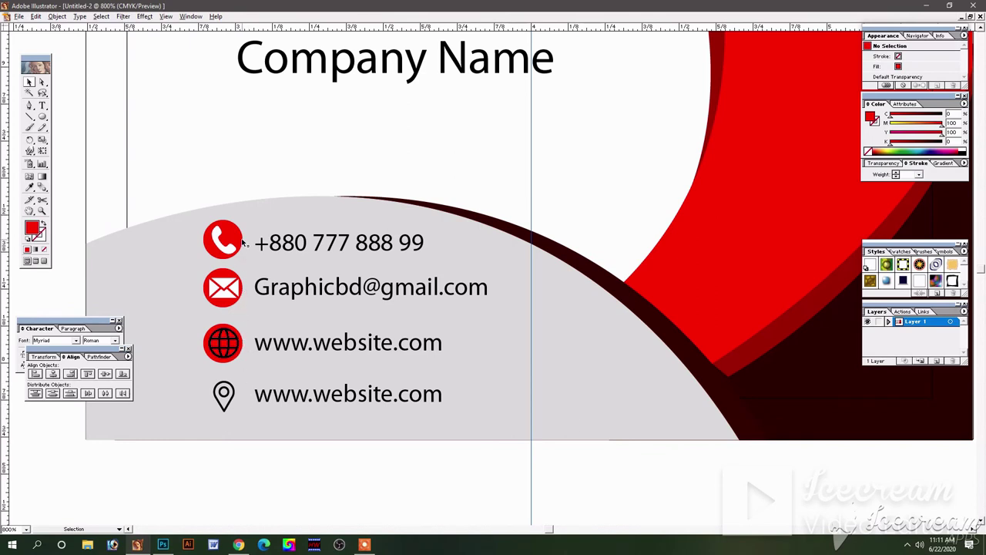
- Put a red circle copy behind the location pin and make the pin white
left_click_drag(243, 243, 259, 397)
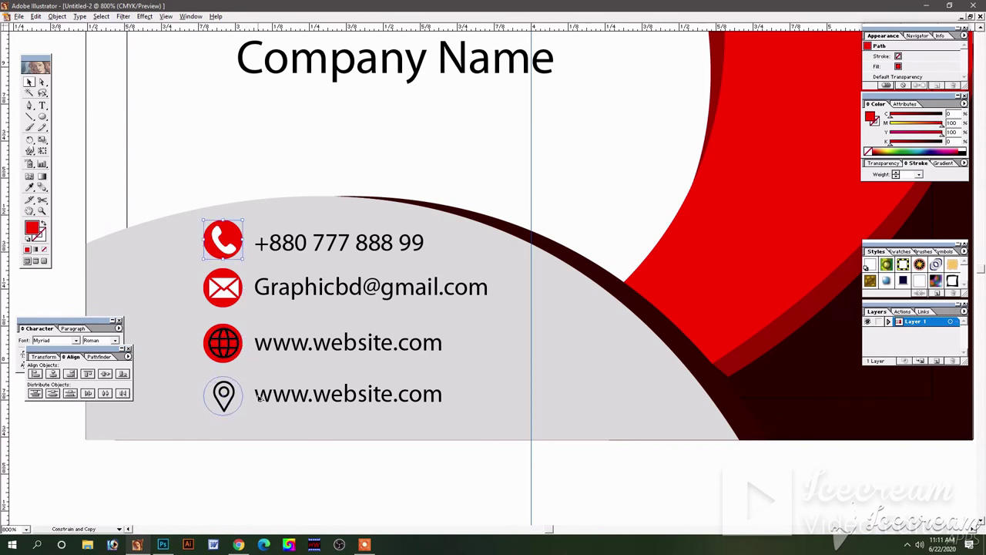
left_click_drag(259, 398, 260, 398)
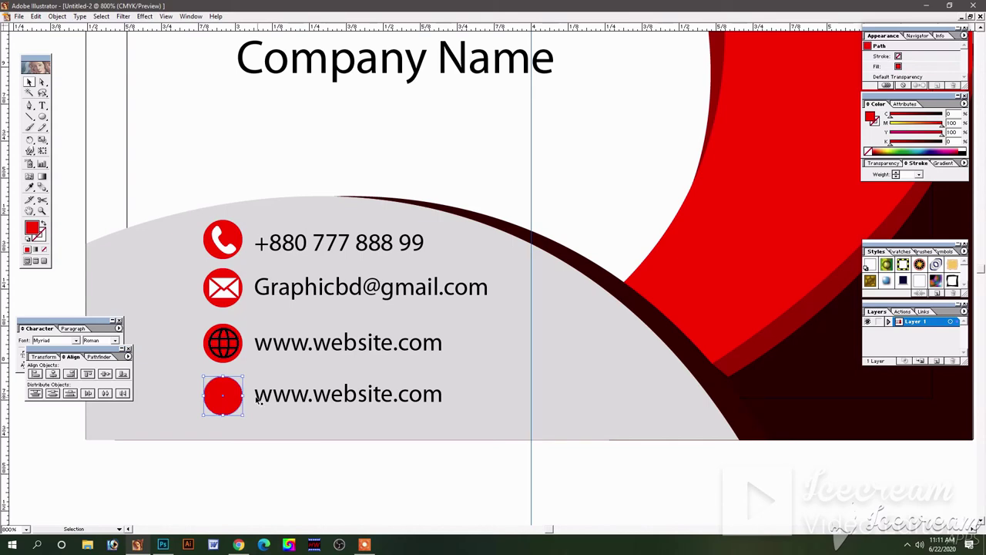
key("ctrl+y")
key("ctrl+g")
key("ctrl+y")
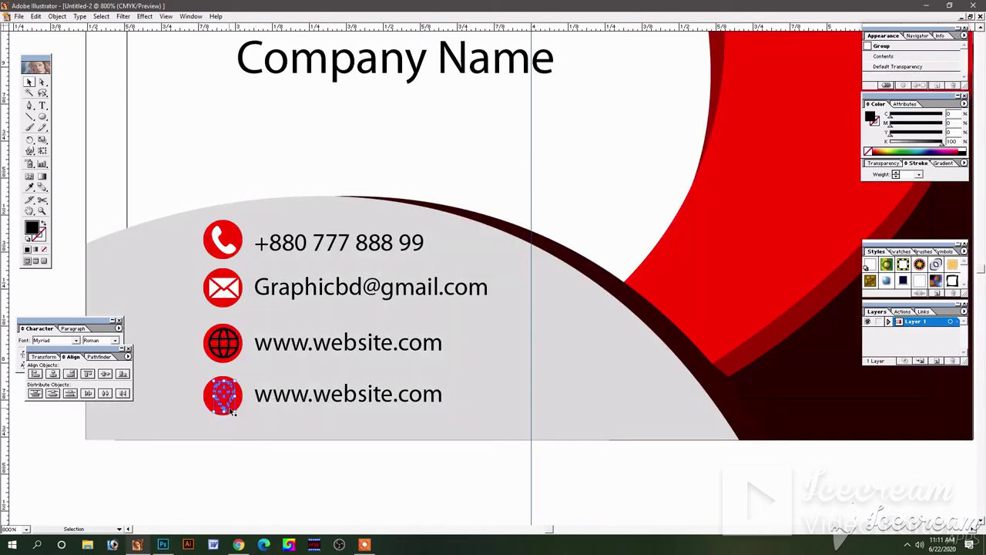
left_click(942, 145)
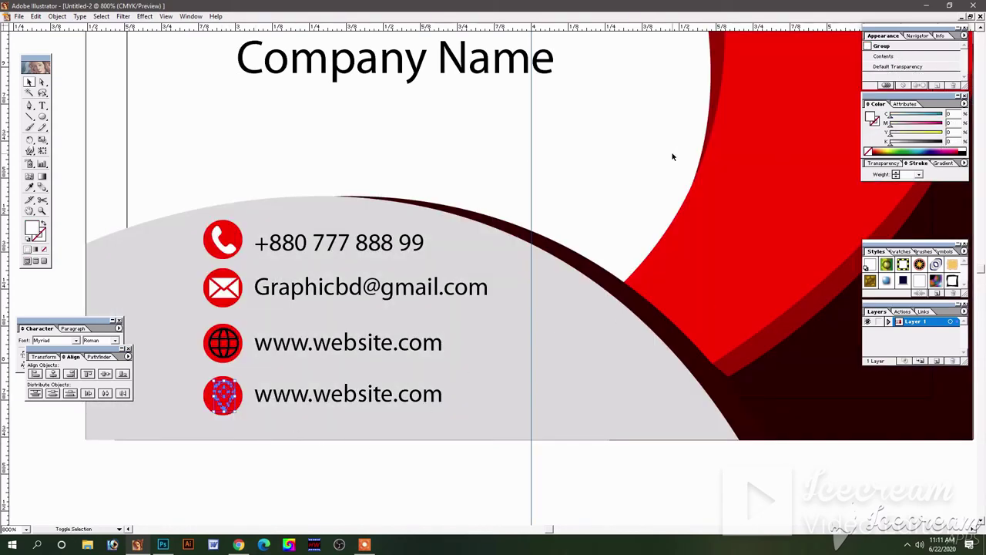
left_click(423, 473)
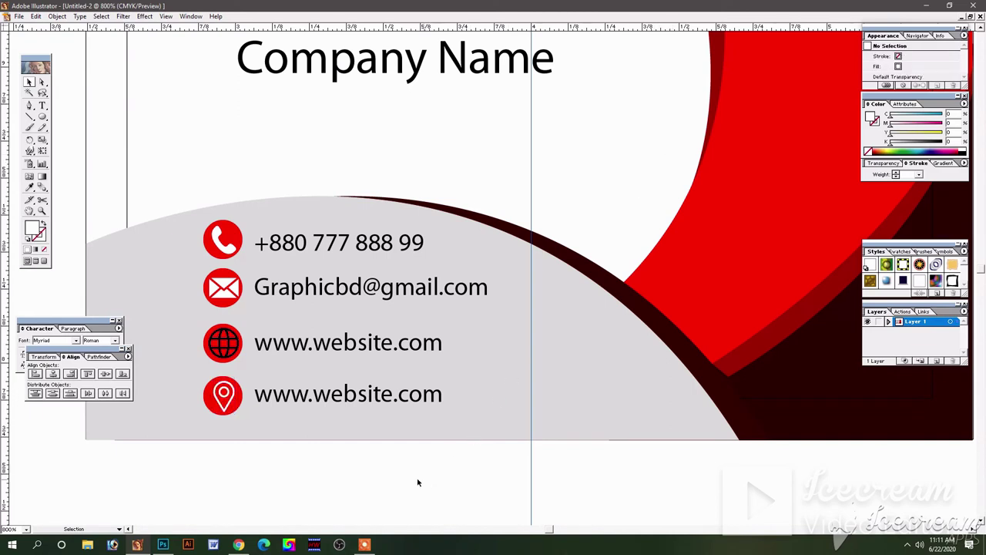
key("ctrl+minus")
key("ctrl+minus")
- Scale up the Company Name heading at the card's upper left
mouse_move(478, 261)
left_mouse_down()
mouse_move(404, 285)
mouse_move(452, 300)
left_mouse_up()
key("ctrl+minus")
key("ctrl+plus")
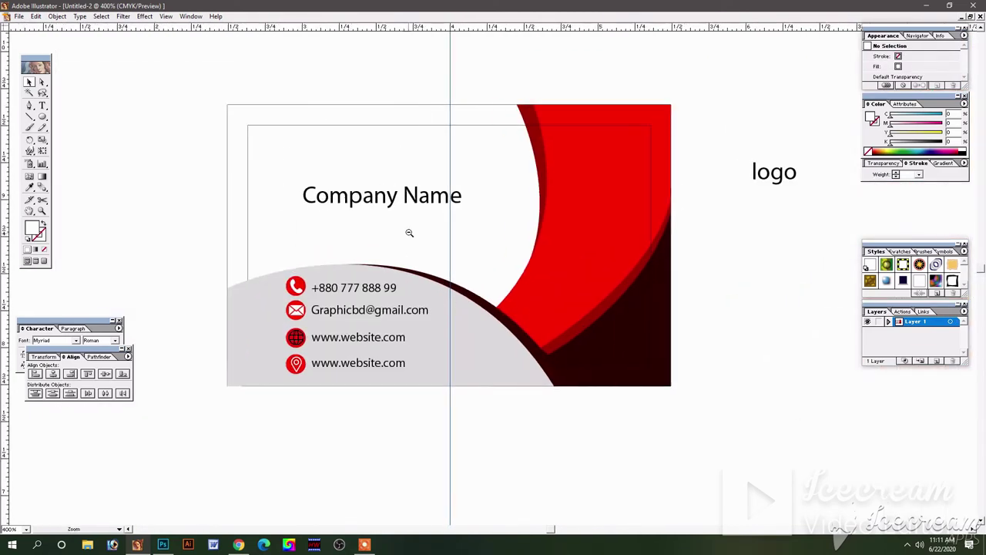
left_click(427, 202)
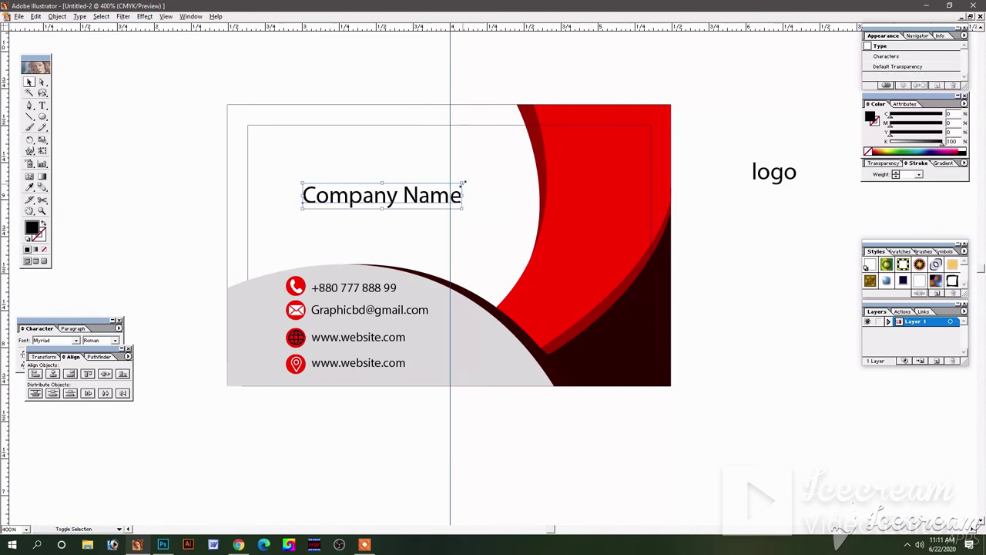
left_click_drag(463, 183, 488, 178)
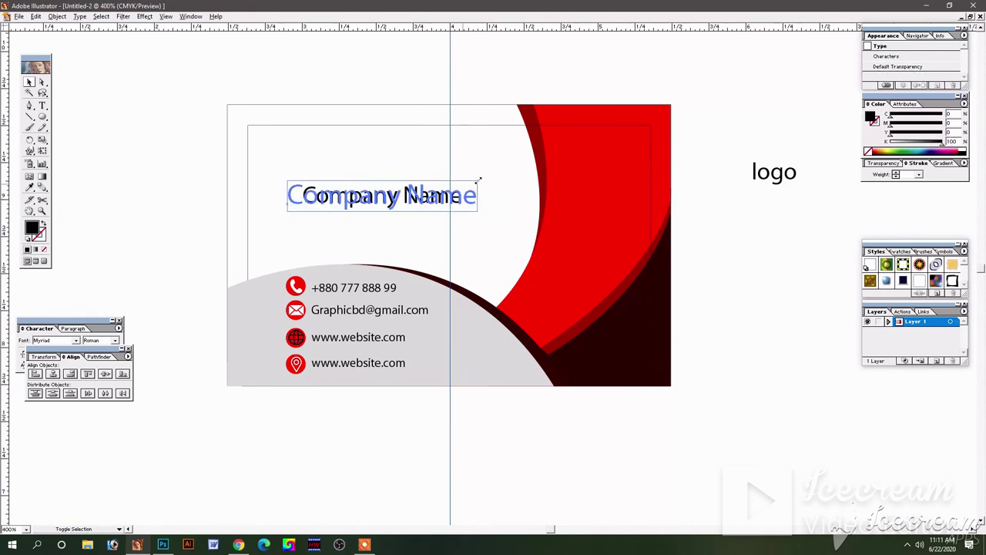
left_click(755, 295)
key("ctrl+minus")
key("ctrl+plus")
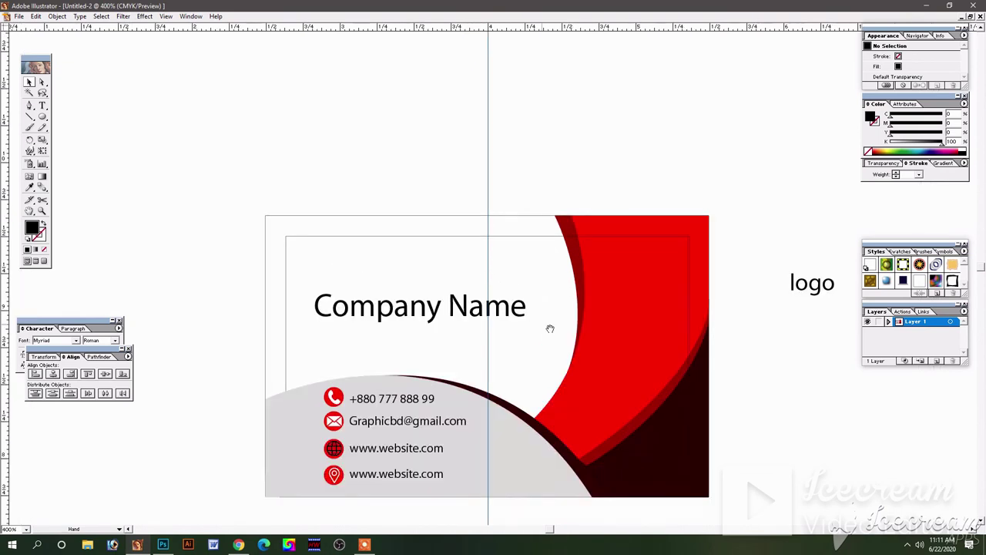
left_click_drag(550, 329, 552, 263)
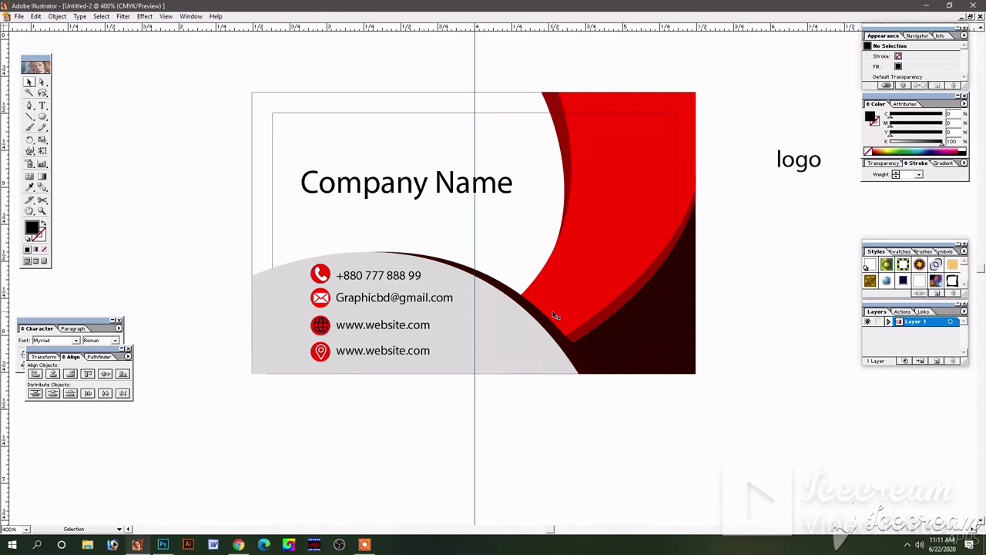
- Delete the stray logo text beside the card and send the grey curve back one level
left_click(789, 165)
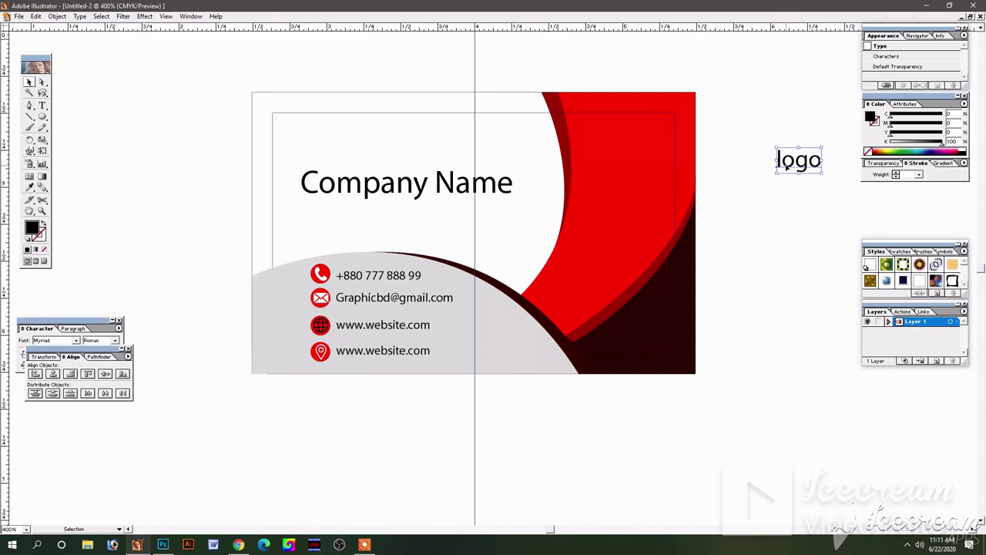
key("Delete")
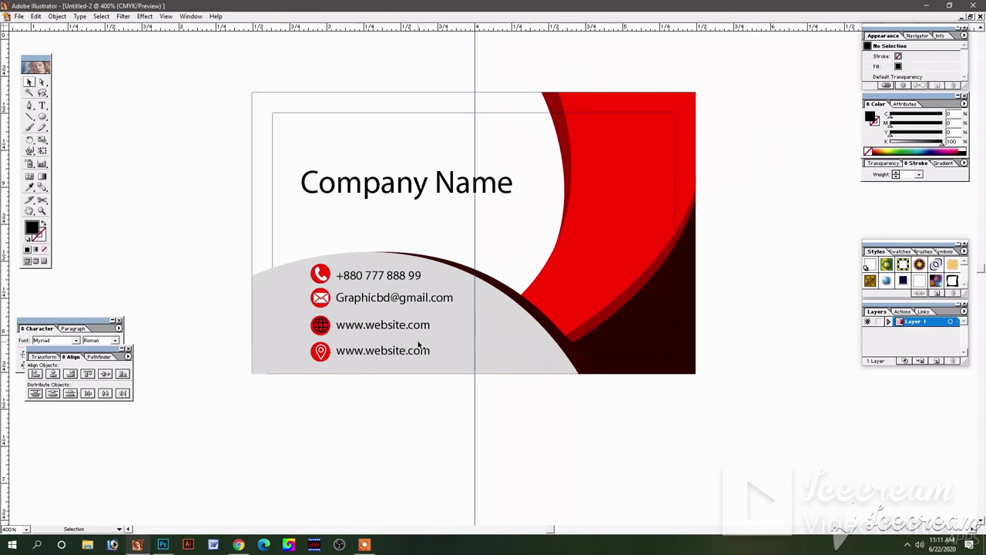
left_click(488, 292)
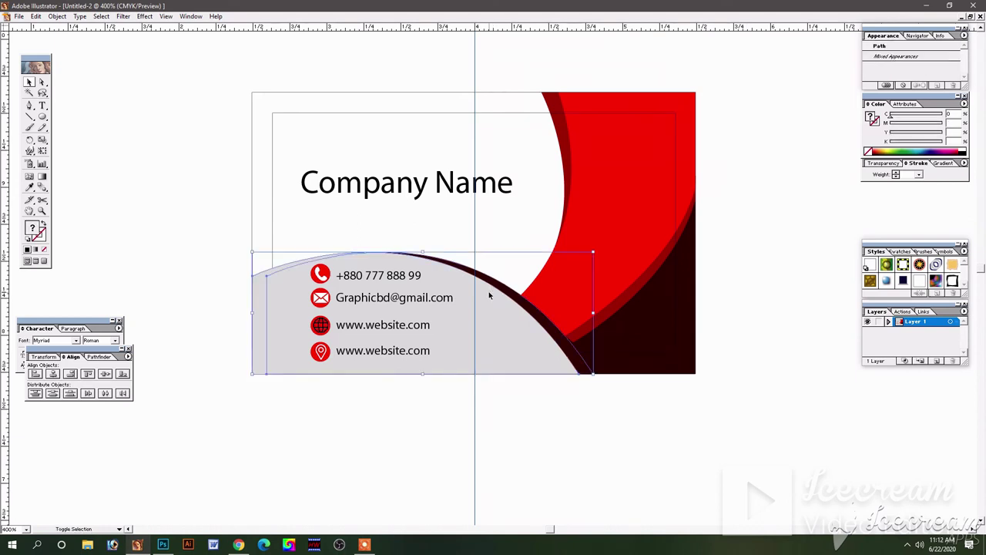
key("ctrl+bracketleft")
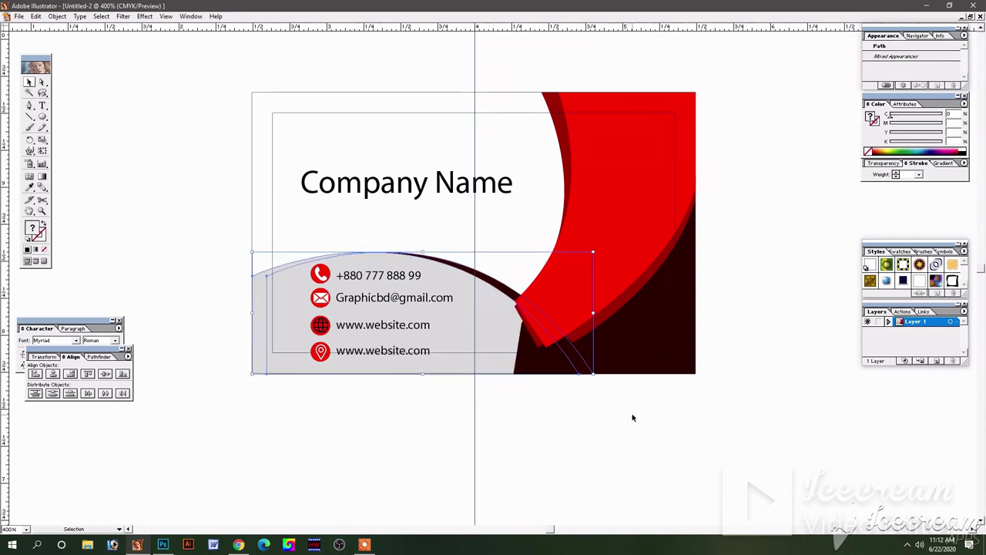
left_click(633, 417)
- Send the red and dark red curves back one level each
left_click(606, 276)
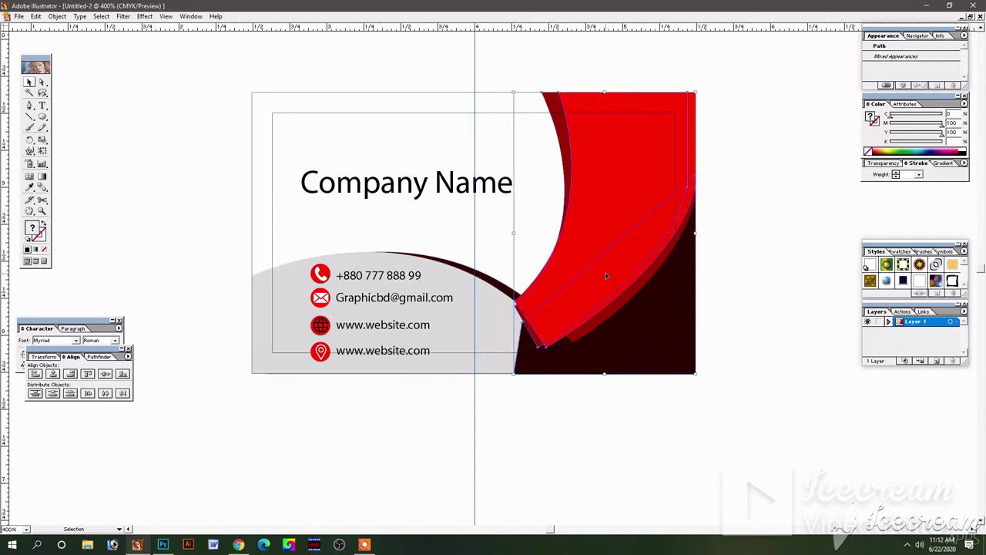
key("ctrl+bracketleft")
left_click(755, 287)
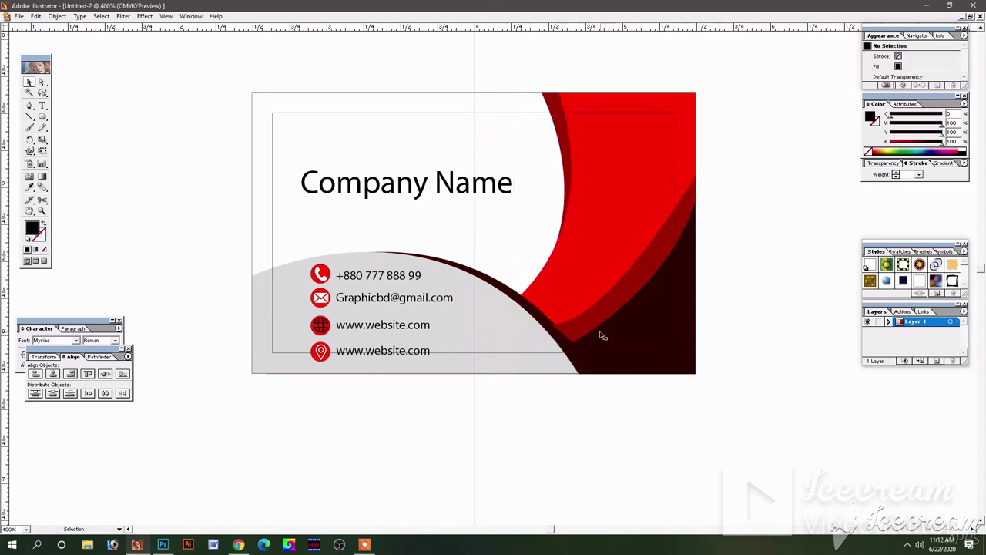
left_click(600, 323)
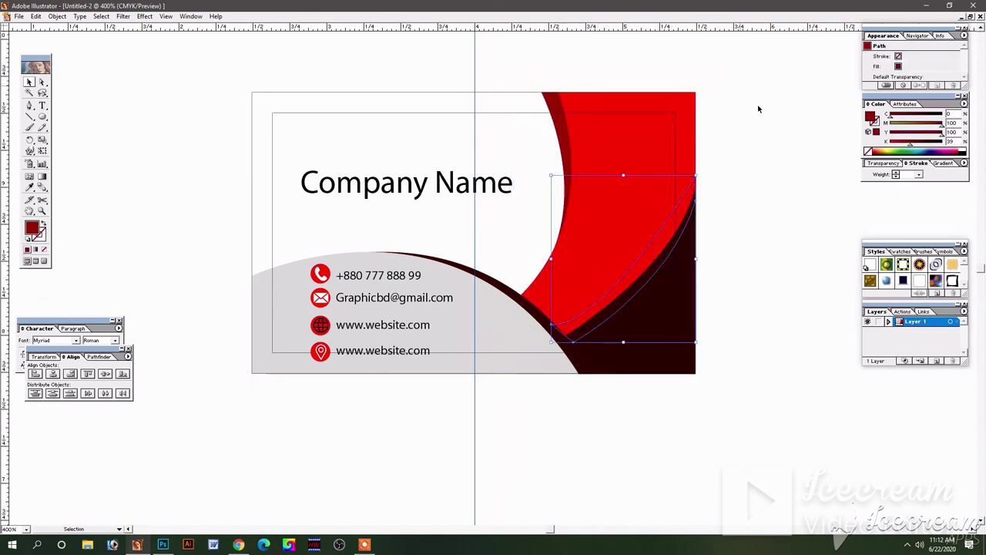
key("ctrl+bracketleft")
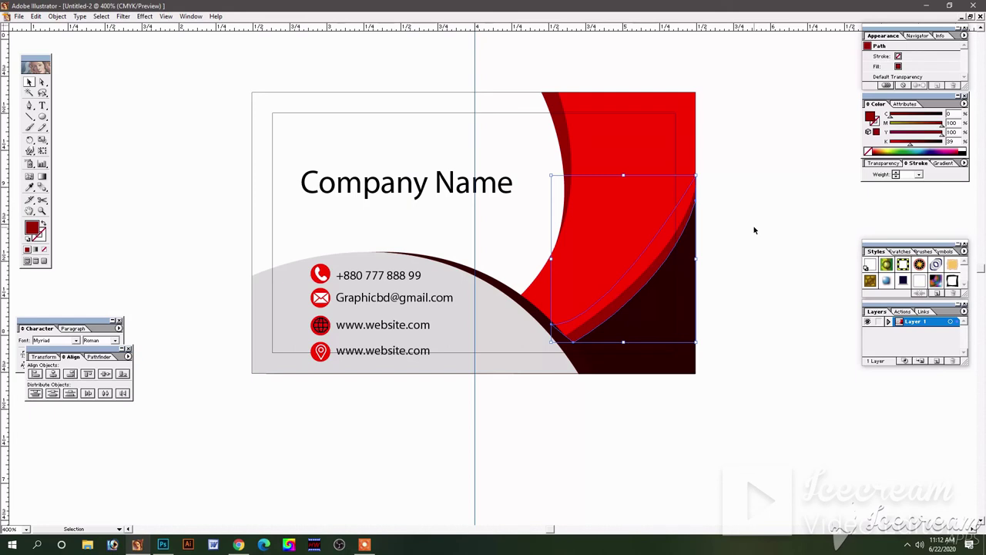
left_click(755, 223)
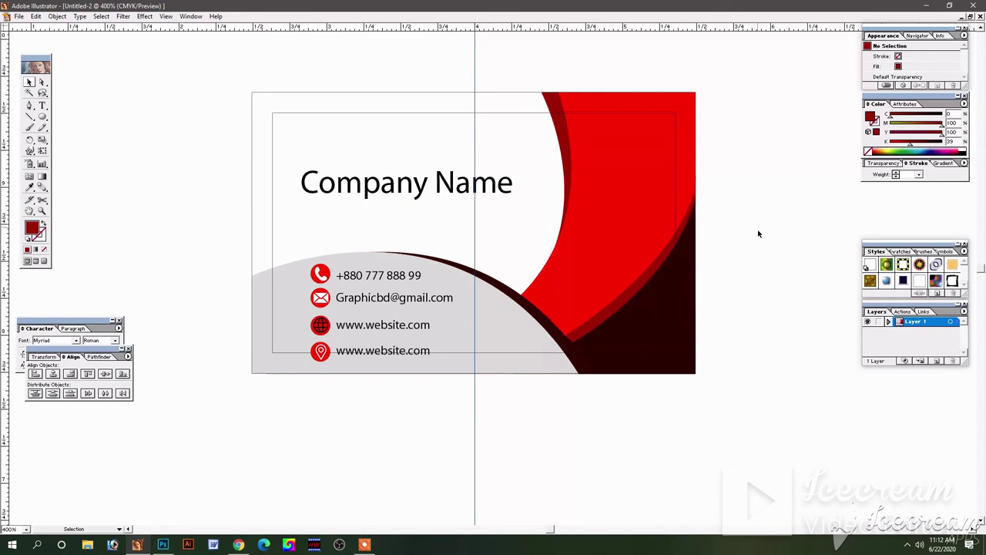
mouse_move(542, 248)
left_mouse_down()
mouse_move(531, 281)
mouse_move(531, 270)
left_mouse_up()
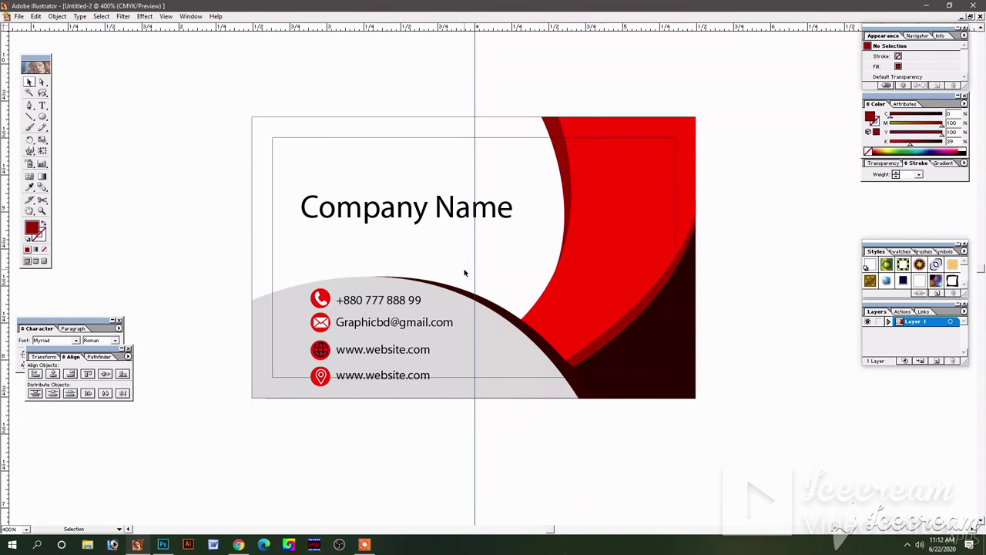
- Stretch the grey curved shape's top edge slightly upward
left_click(417, 284)
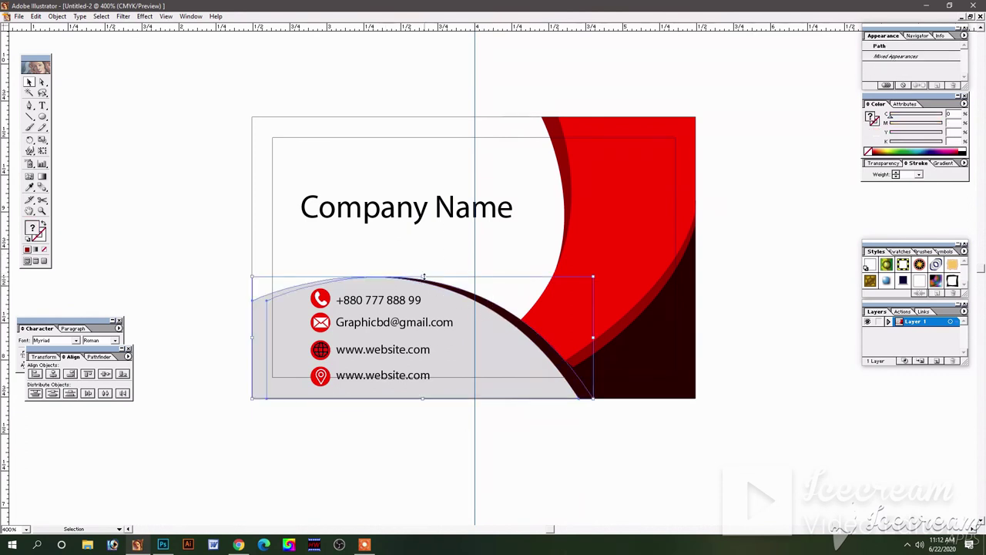
left_click_drag(422, 276, 425, 270)
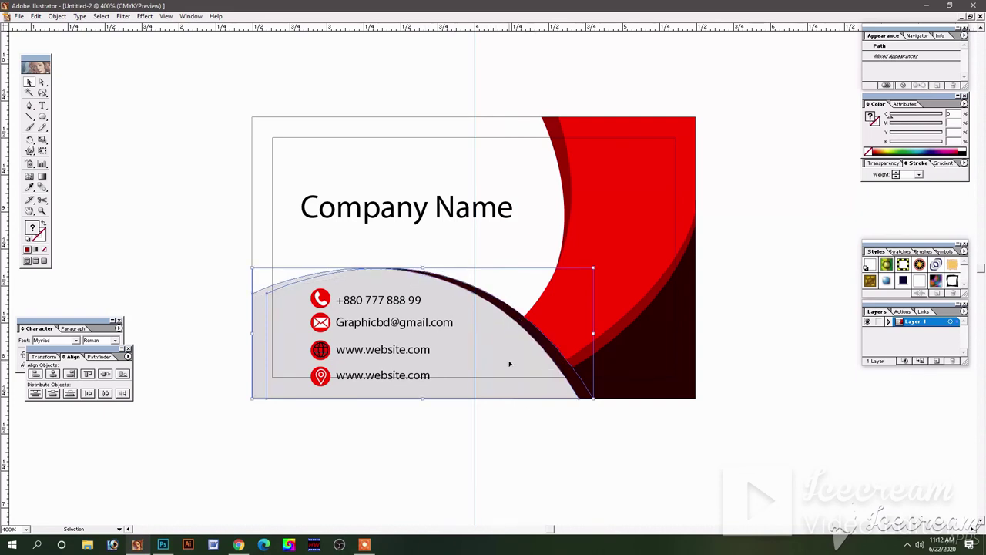
left_click(537, 442)
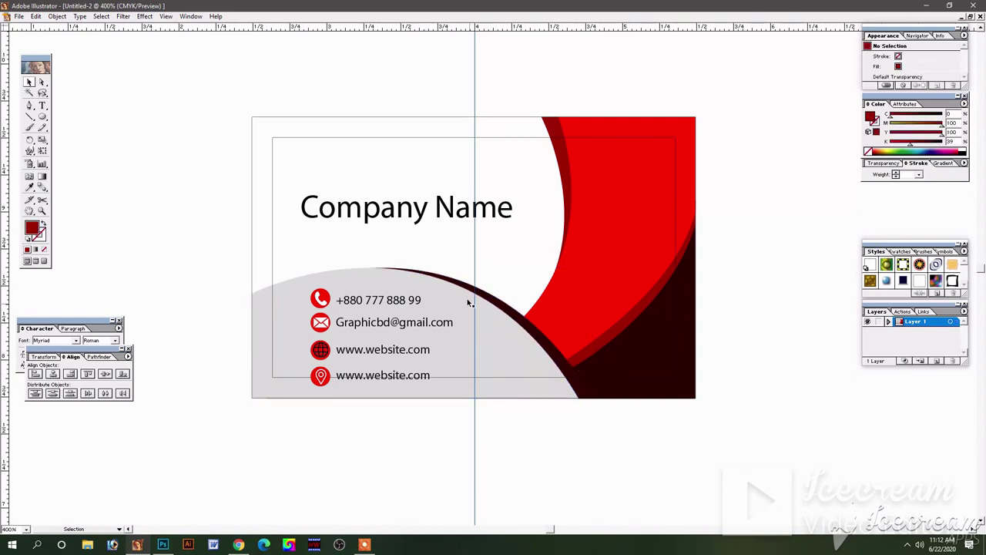
left_click(491, 308)
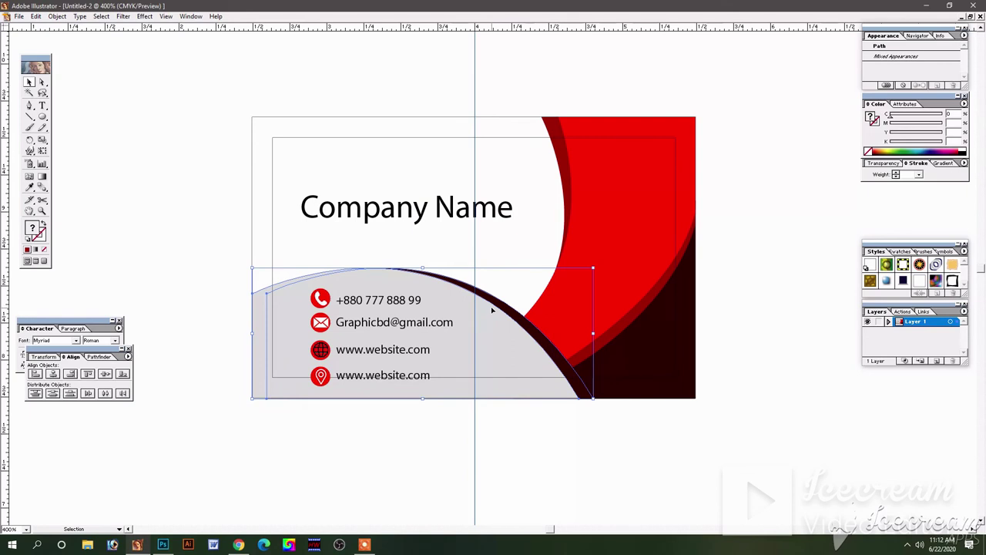
key("ctrl+shift+a")
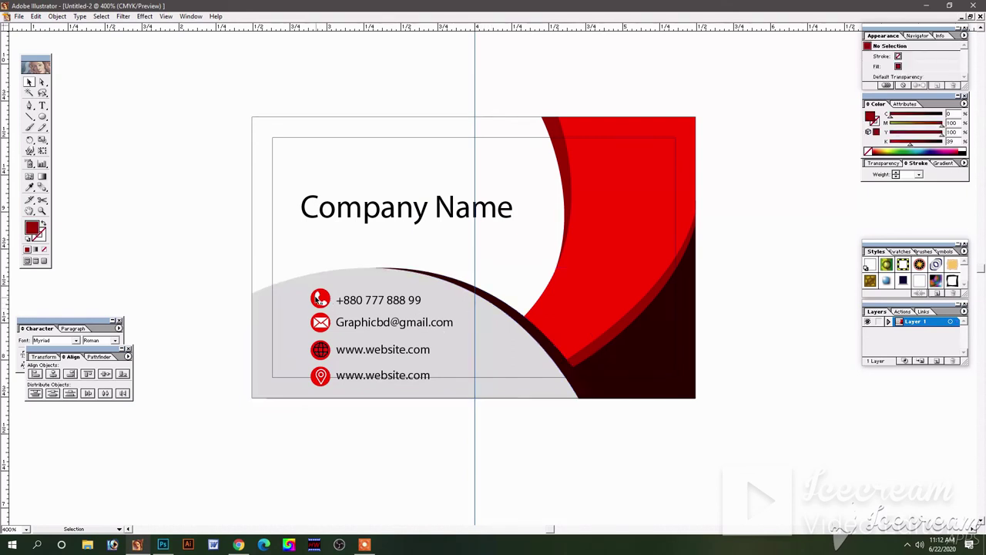
- Nudge the four contact icons and lines up, then zoom out to 300%
left_click_drag(307, 289, 380, 374)
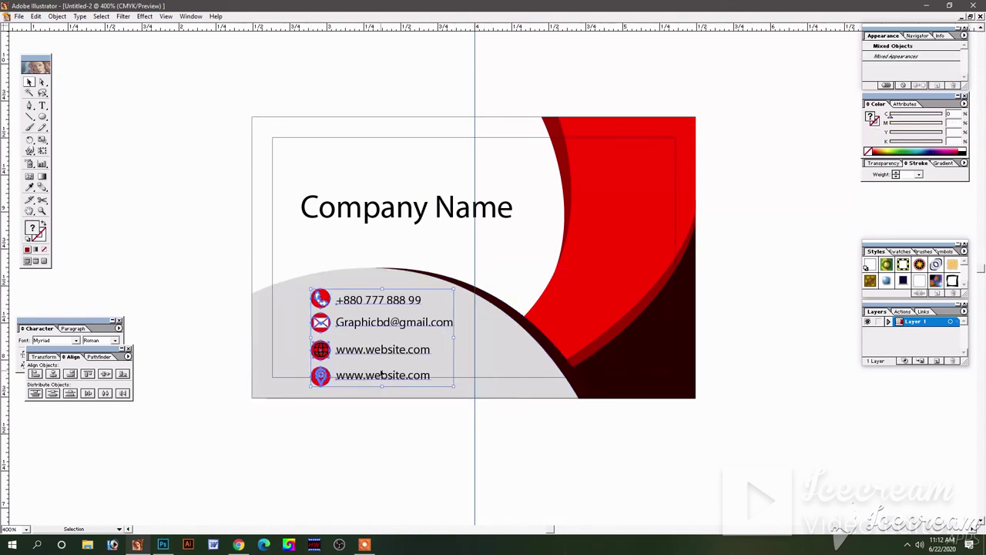
key("Up")
key("Up")
key("Up")
key("Up")
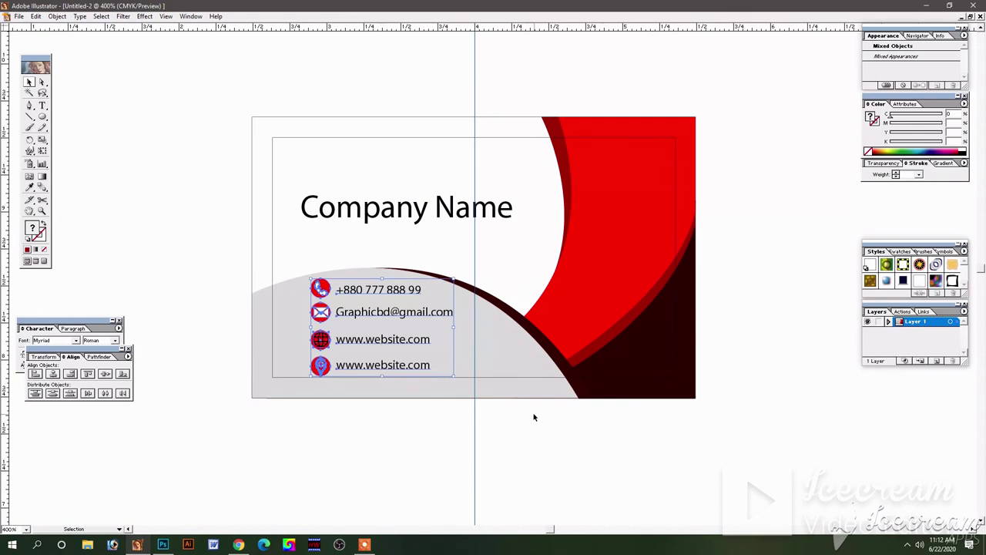
left_click(539, 424)
mouse_move(489, 320)
left_mouse_down()
mouse_move(465, 308)
mouse_move(464, 319)
left_mouse_up()
left_click(468, 213)
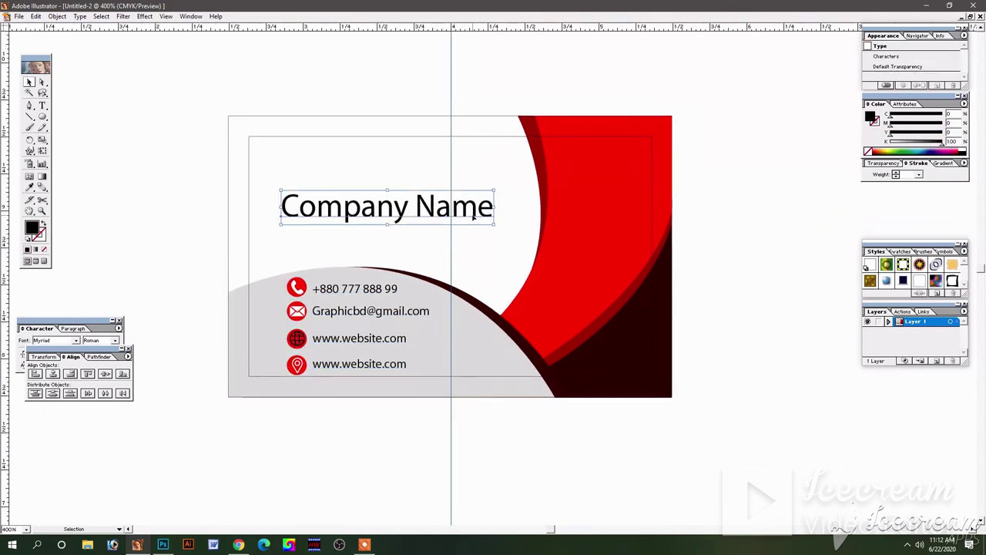
left_click(741, 276)
key("h")
mouse_move(537, 347)
left_mouse_down()
mouse_move(540, 311)
mouse_move(501, 347)
left_mouse_up()
key("v")
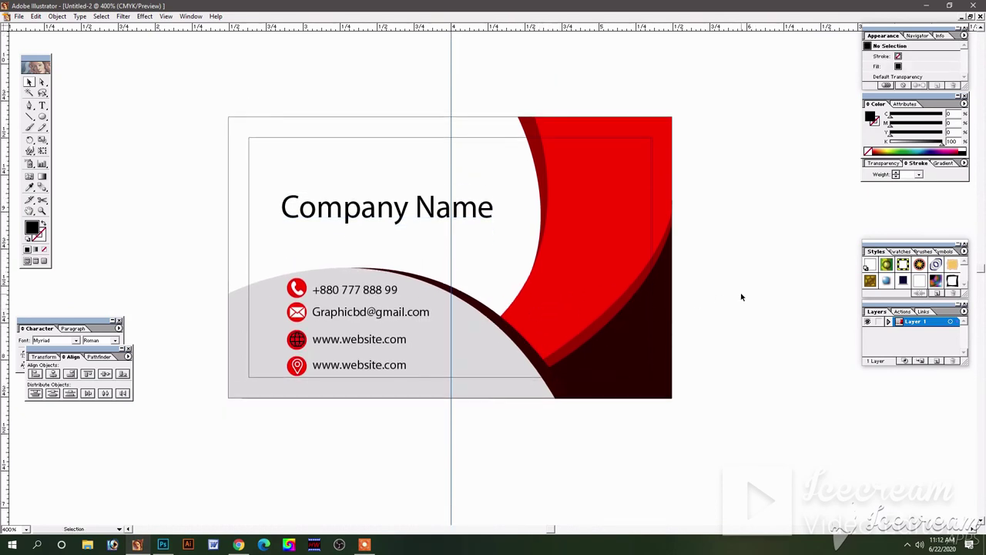
key("ctrl+minus")
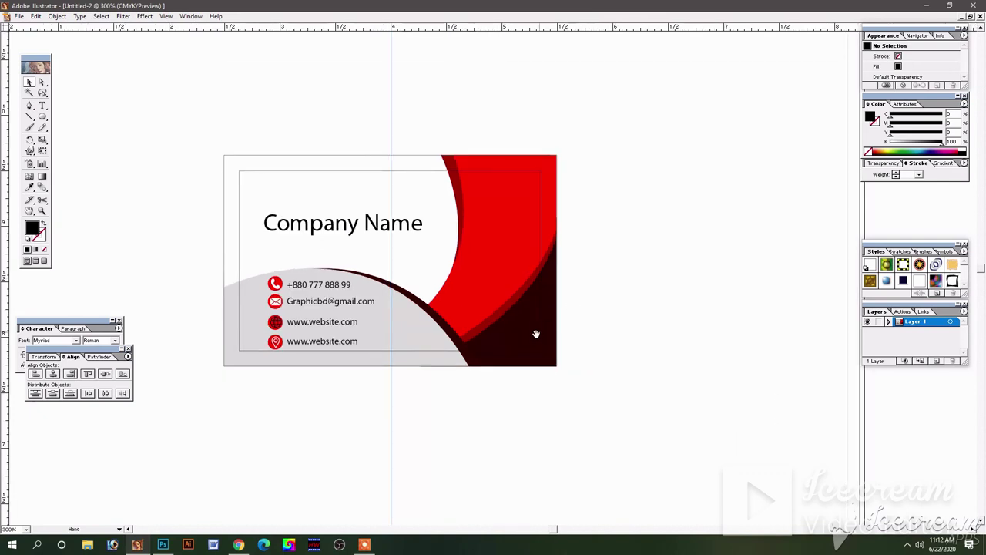
mouse_move(493, 392)
left_mouse_down()
mouse_move(594, 355)
mouse_move(576, 320)
left_mouse_up()
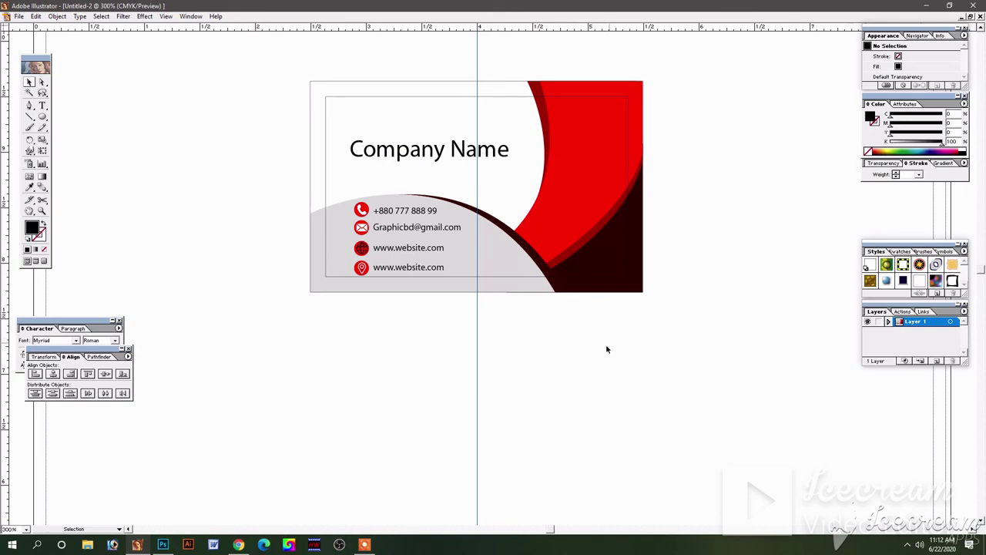
left_click_drag(705, 188, 515, 272)
- Duplicate the card's background artwork straight below the original as the back card
left_click(735, 291)
left_click_drag(691, 235, 493, 296)
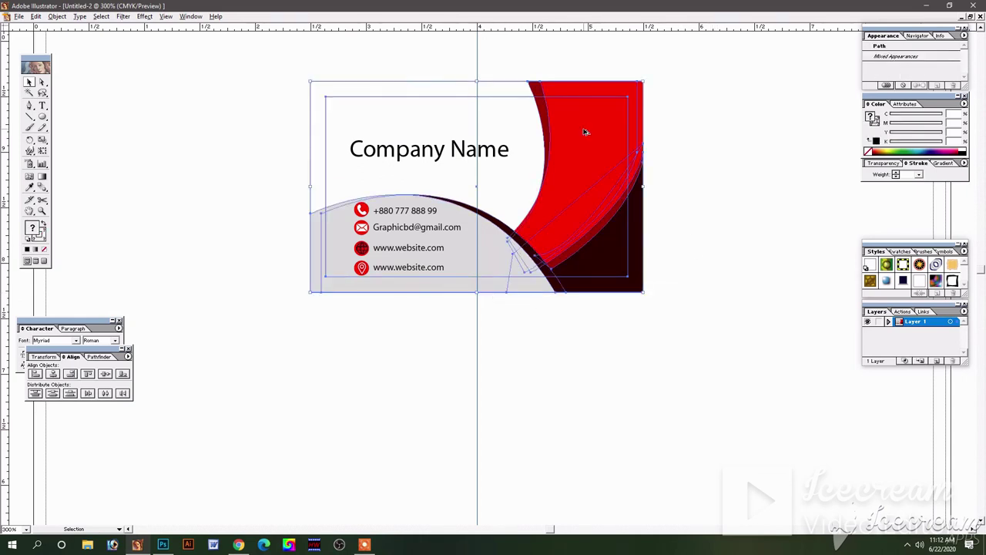
left_click_drag(594, 94, 594, 319)
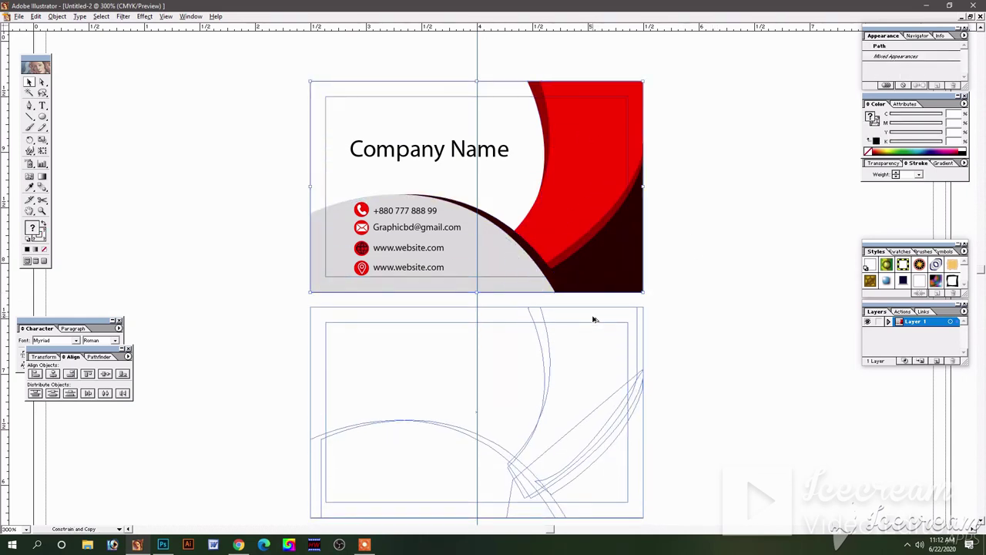
scroll(574, 358, "down", 1)
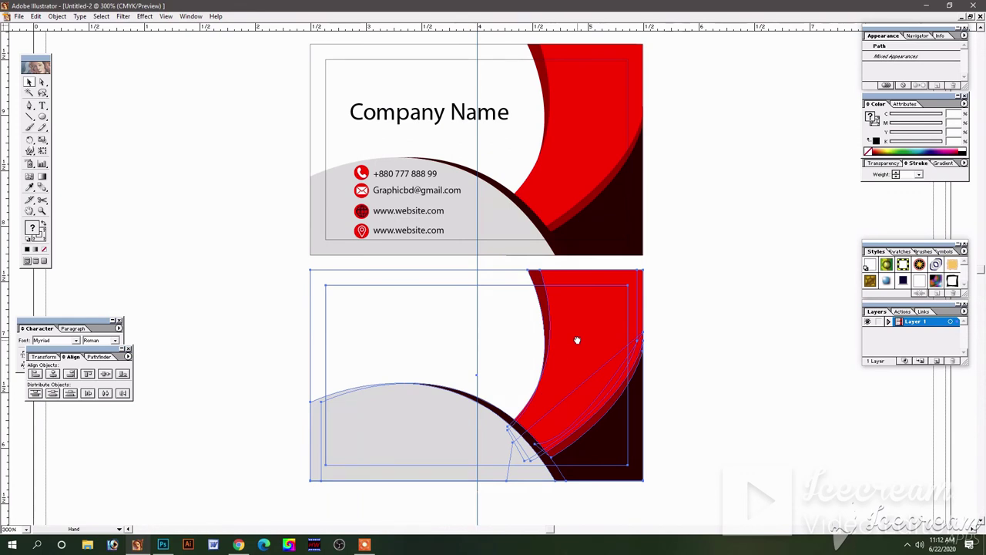
left_click(684, 353)
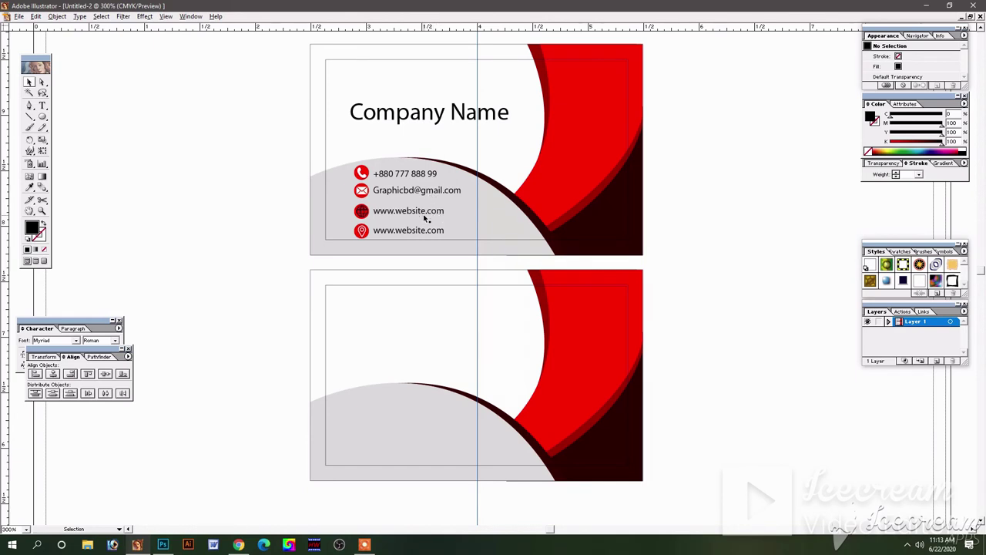
left_click_drag(425, 218, 436, 440)
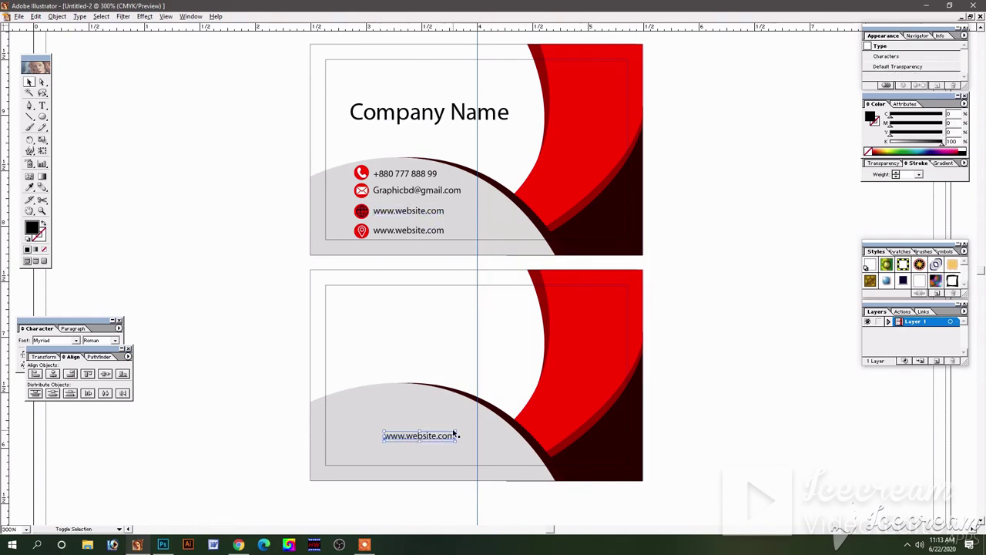
left_click_drag(456, 428, 473, 424)
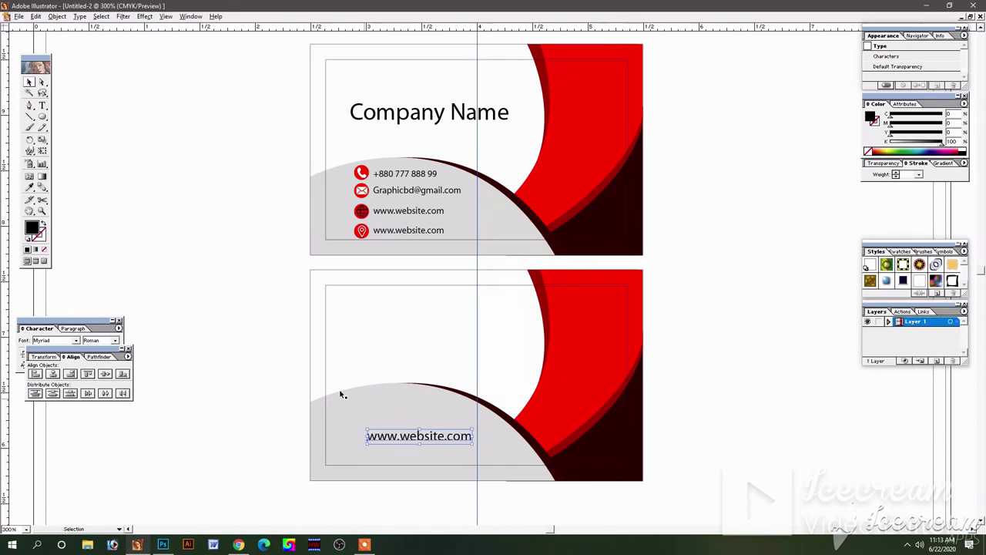
left_click(231, 297)
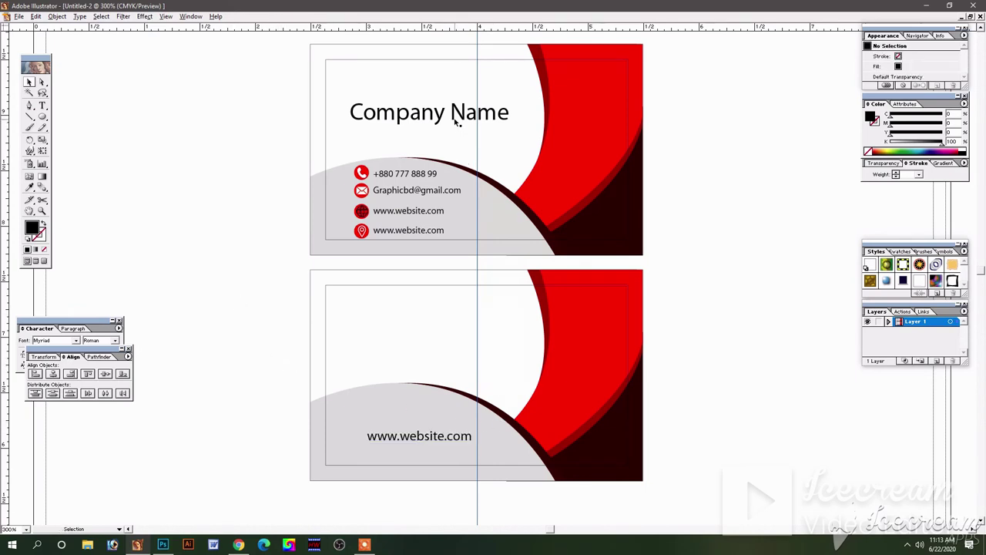
- Copy the Company Name heading to the lower card and change it to 'Company logo'
left_click_drag(456, 123, 448, 337)
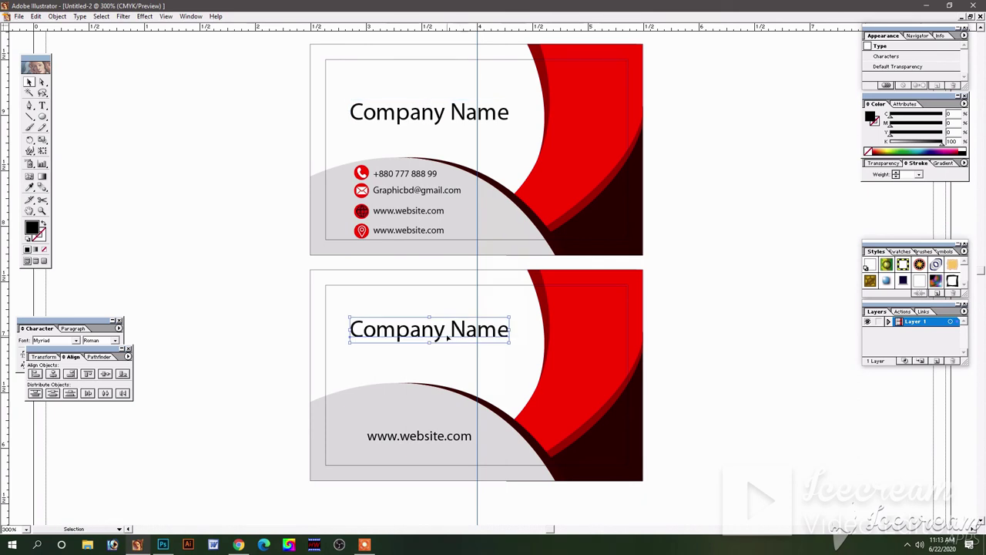
double_click(447, 336)
key("ctrl+a")
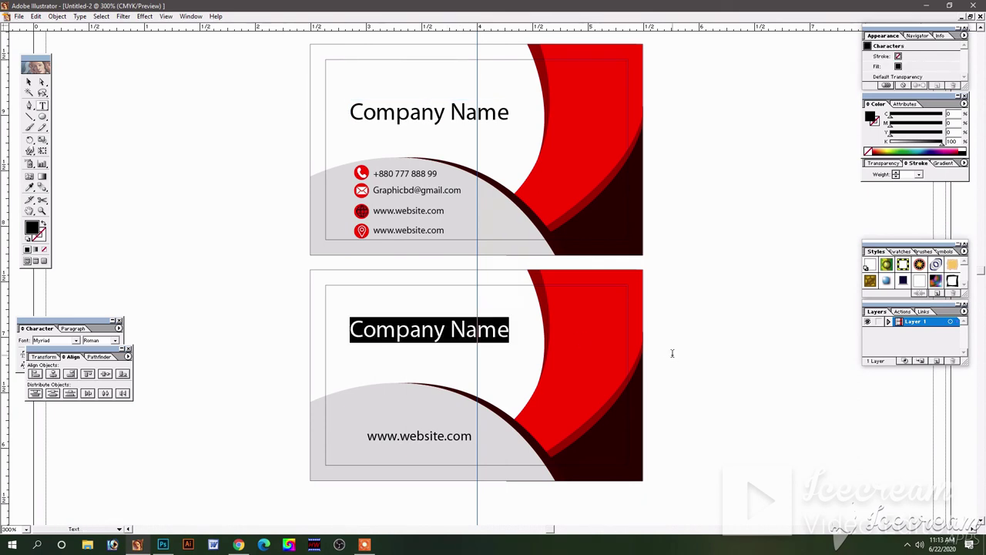
key("Right")
key("BackSpace")
key("BackSpace")
key("BackSpace")
key("BackSpace")
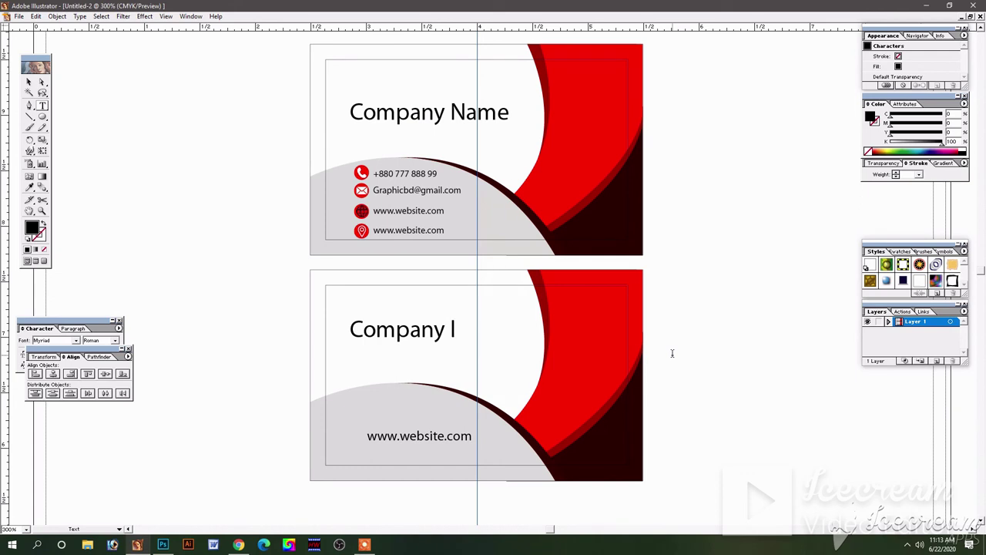
type("ogo")
key("Escape")
left_click(722, 305)
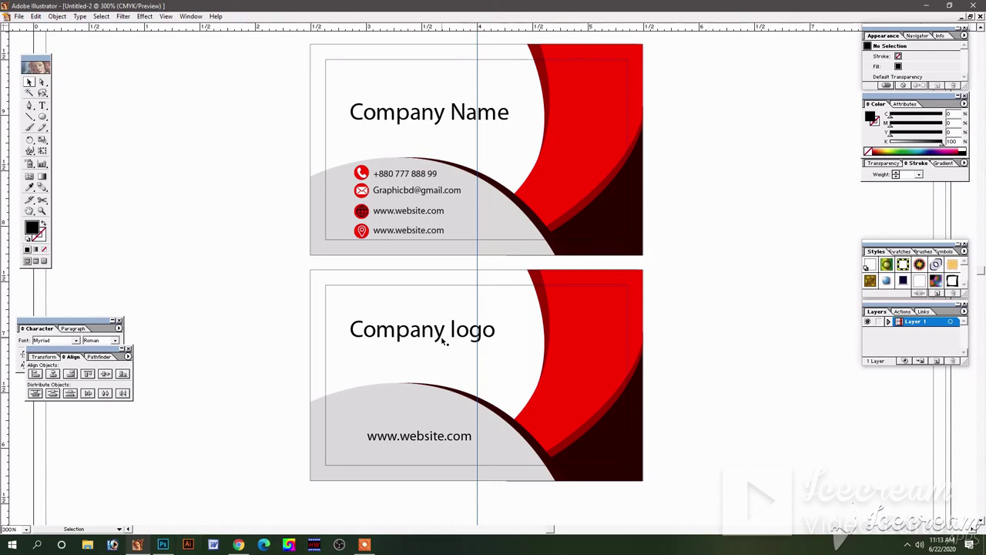
- Search Google for 'qr code' in a new Chrome tab
left_click(238, 544)
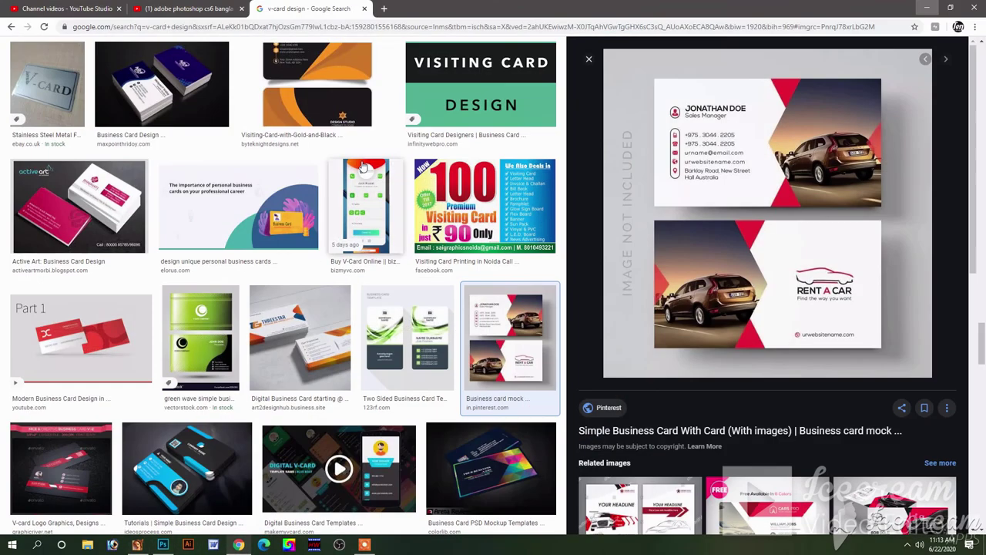
scroll(328, 125, "down", 5)
scroll(331, 124, "down", 5)
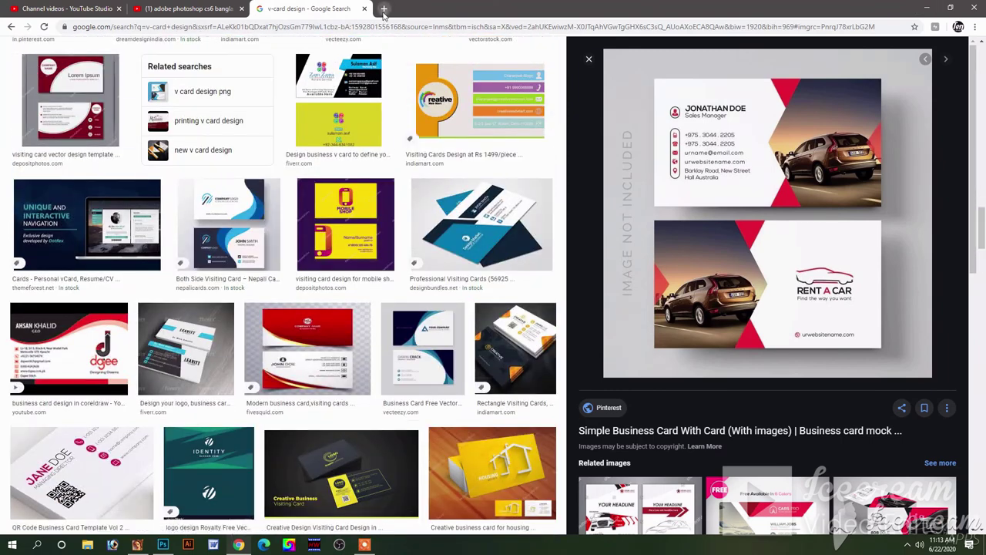
left_click(384, 8)
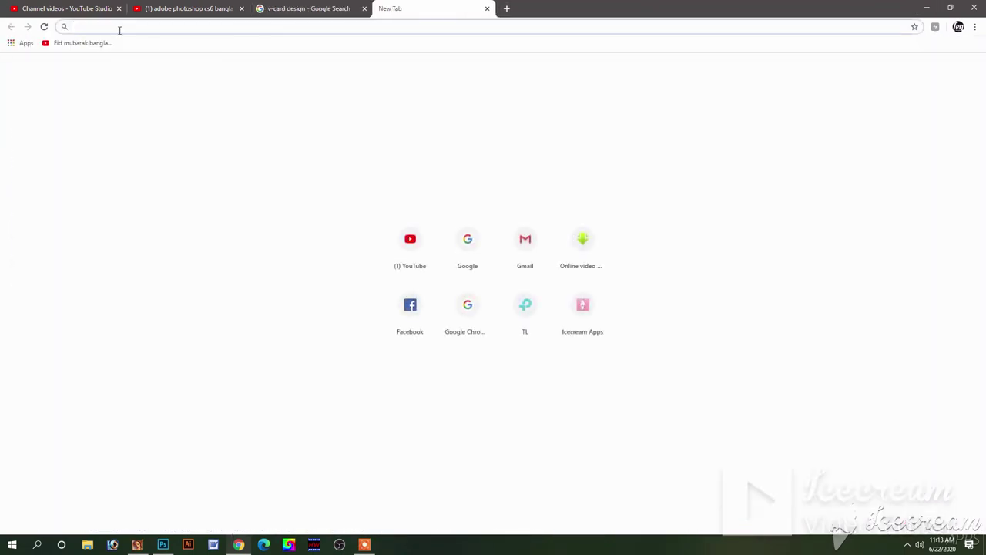
type("g")
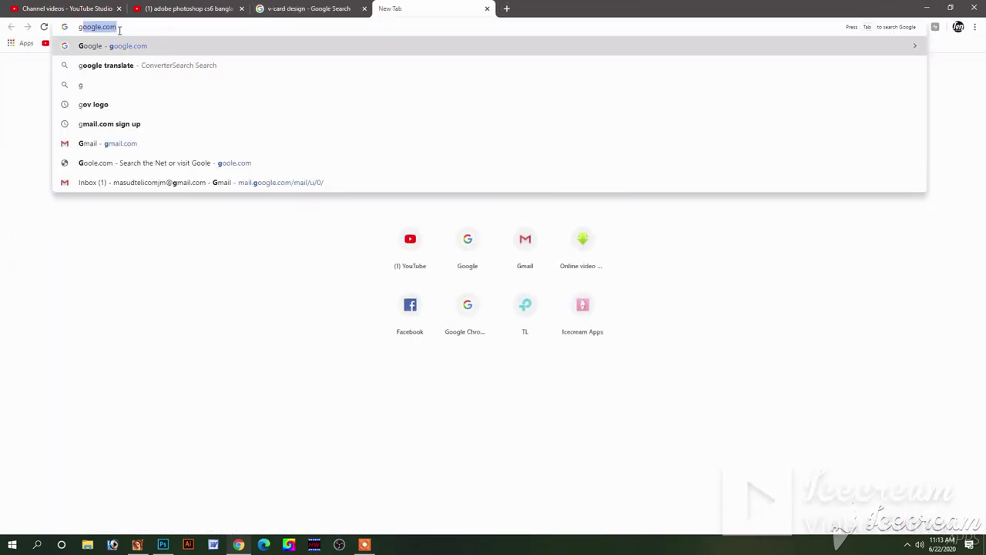
type("o")
key("Return")
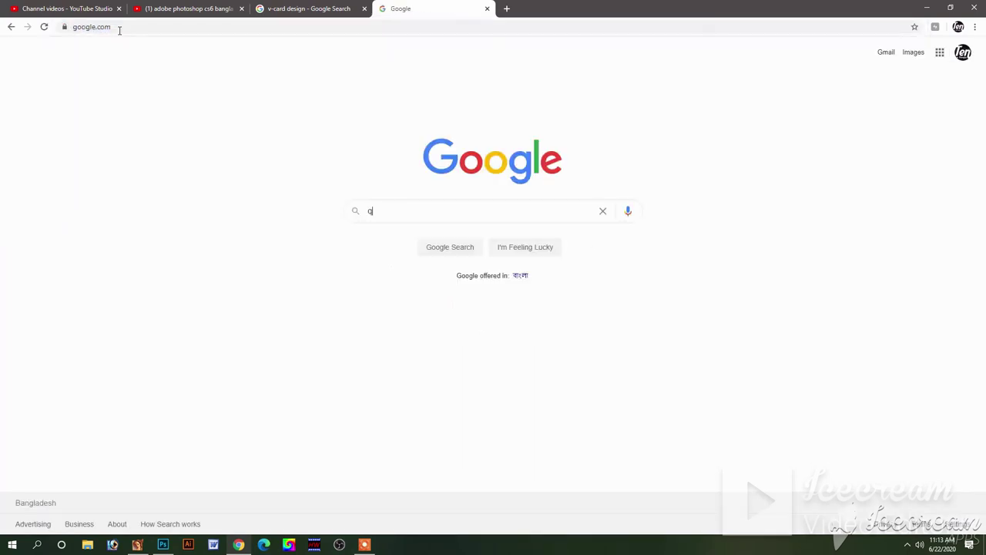
type("r")
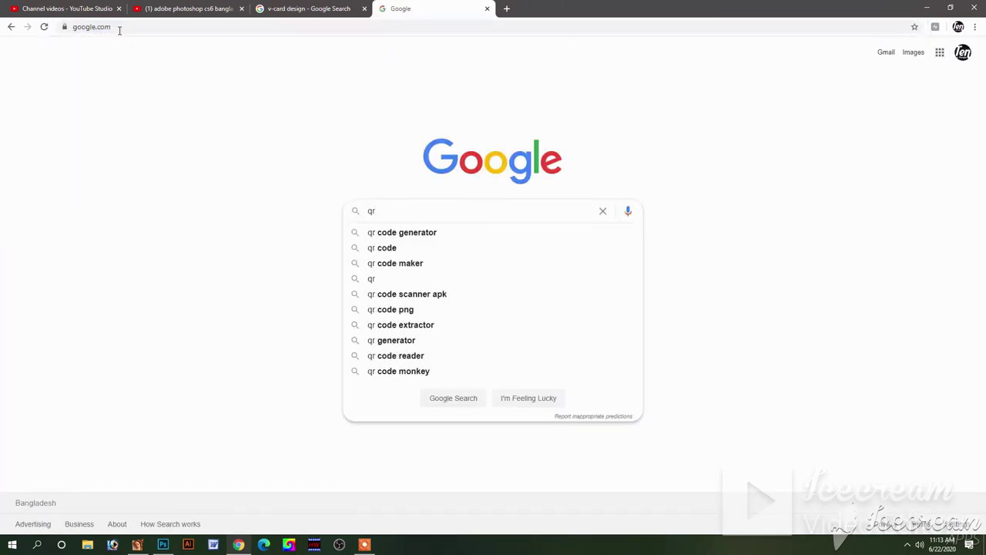
key("Down")
key("Down")
key("Return")
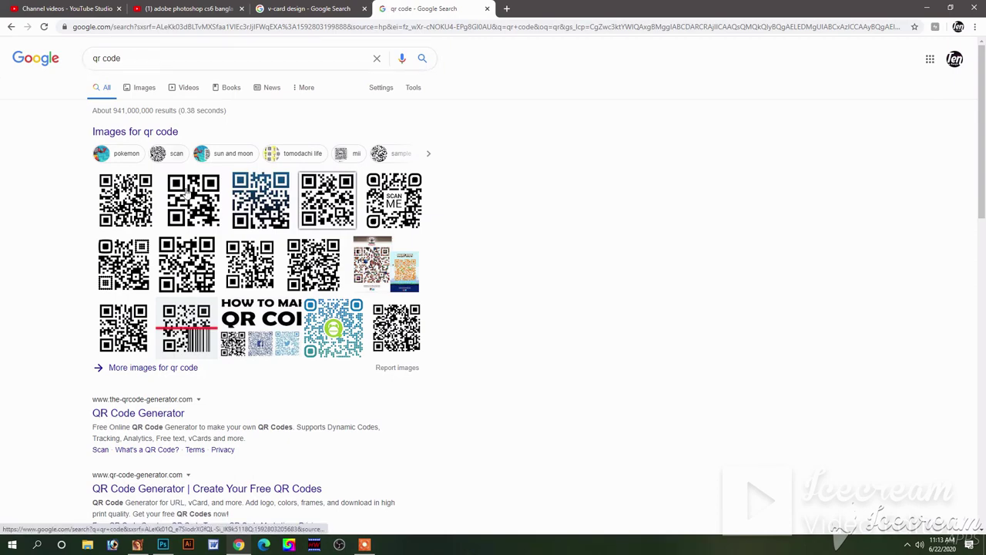
- Copy the qr-code-generator.com QR code image from the Google Images results
left_click(140, 216)
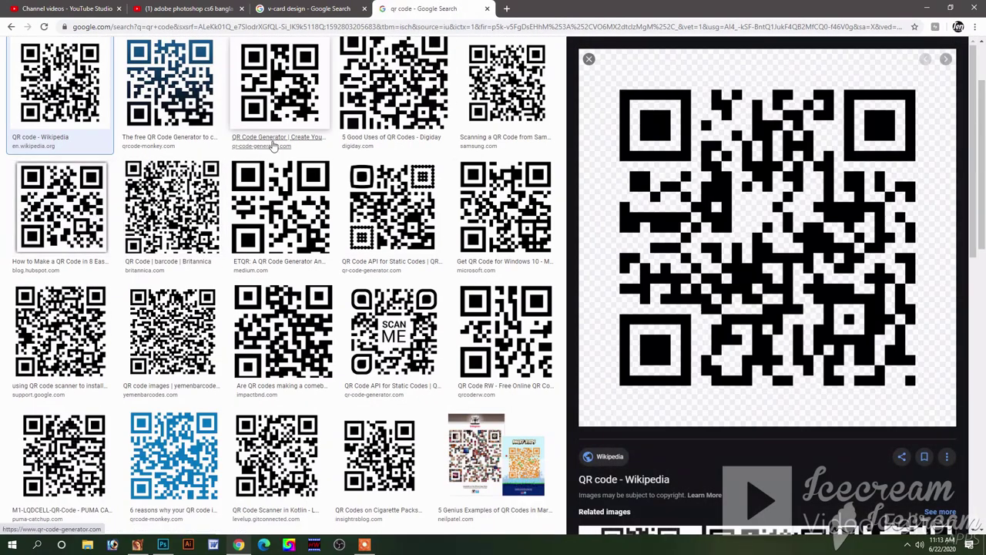
left_click(273, 145)
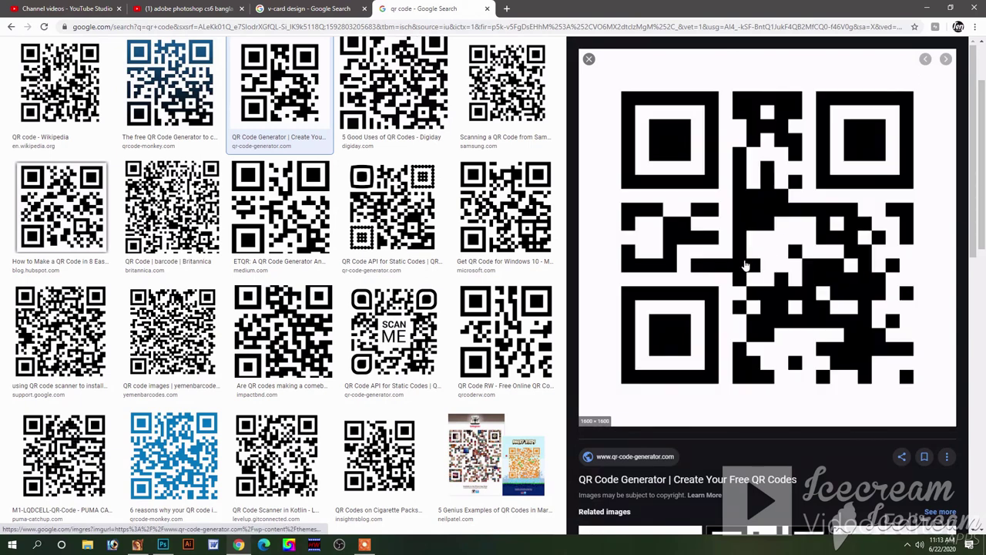
right_click(745, 265)
left_click(778, 366)
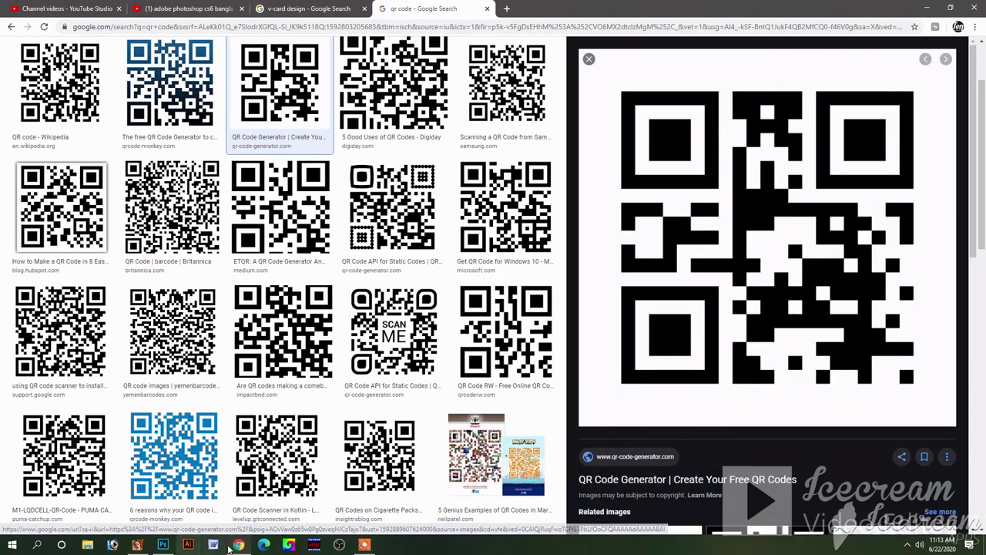
left_click(137, 544)
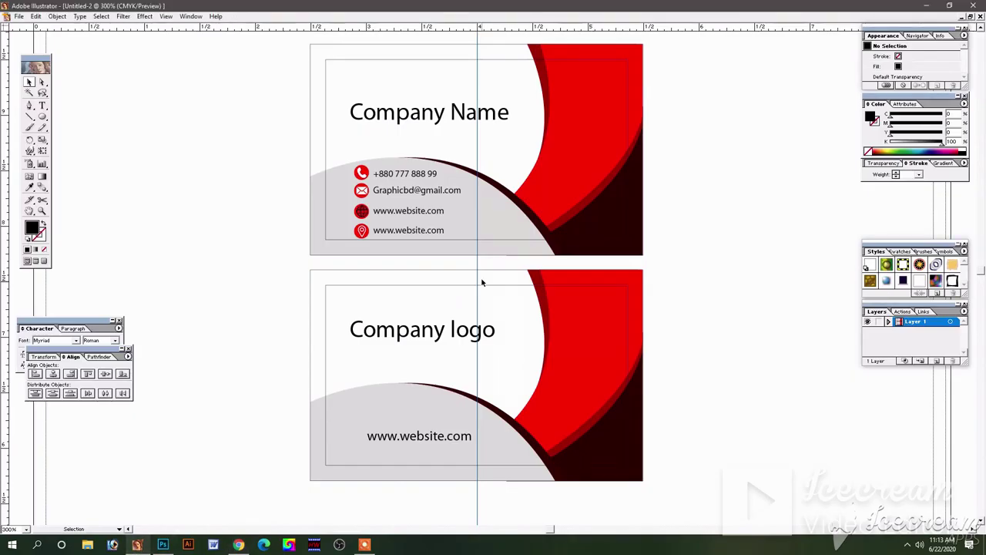
- Paste the QR code and shrink it to a small square in the front card's top-right
key("ctrl+v")
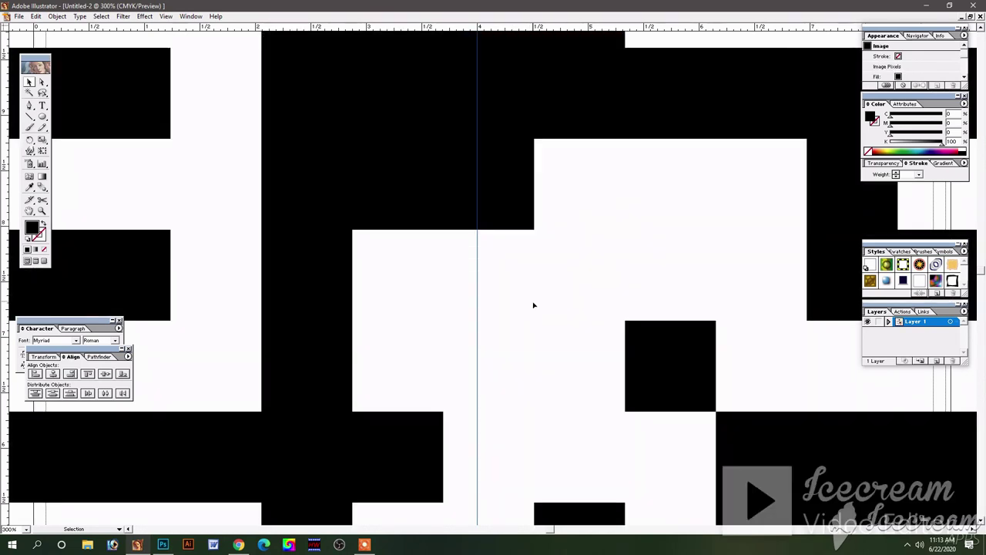
key("ctrl+minus")
key("ctrl+minus")
key("ctrl+minus")
key("ctrl+minus")
key("ctrl+minus")
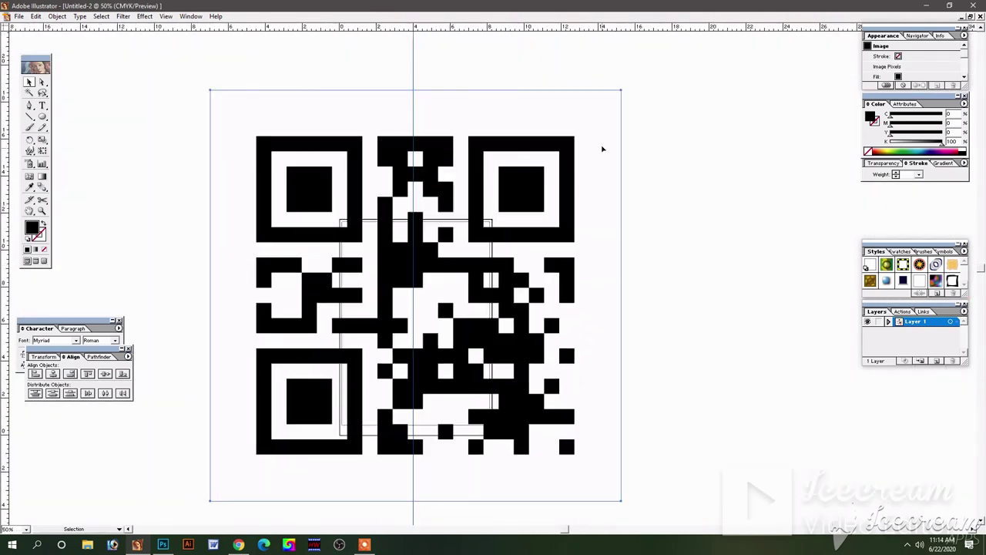
mouse_move(621, 91)
left_mouse_down()
mouse_move(513, 283)
mouse_move(455, 306)
left_mouse_up()
key("ctrl+plus")
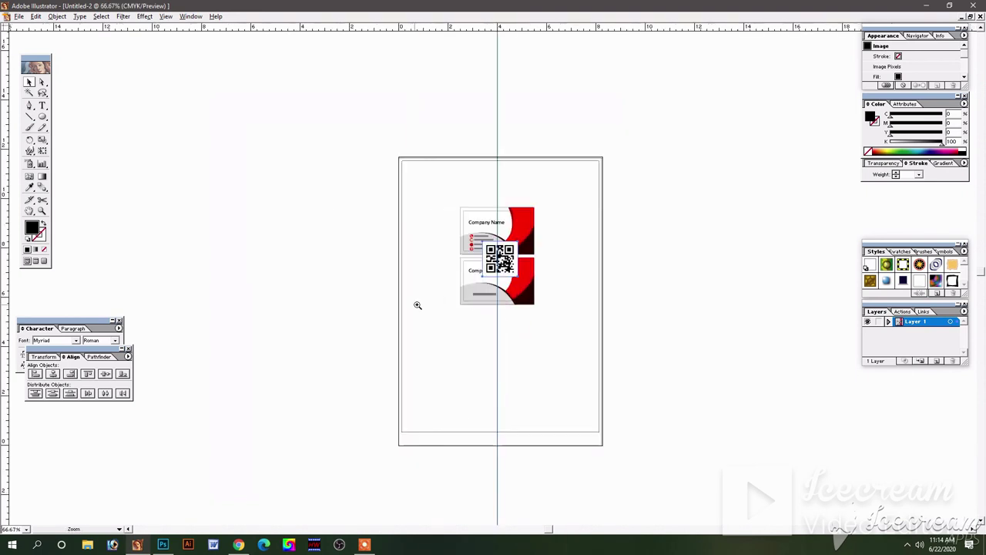
key("ctrl+plus")
mouse_move(608, 188)
left_mouse_down()
mouse_move(572, 210)
mouse_move(605, 159)
left_mouse_up()
key("ctrl+plus")
key("ctrl+plus")
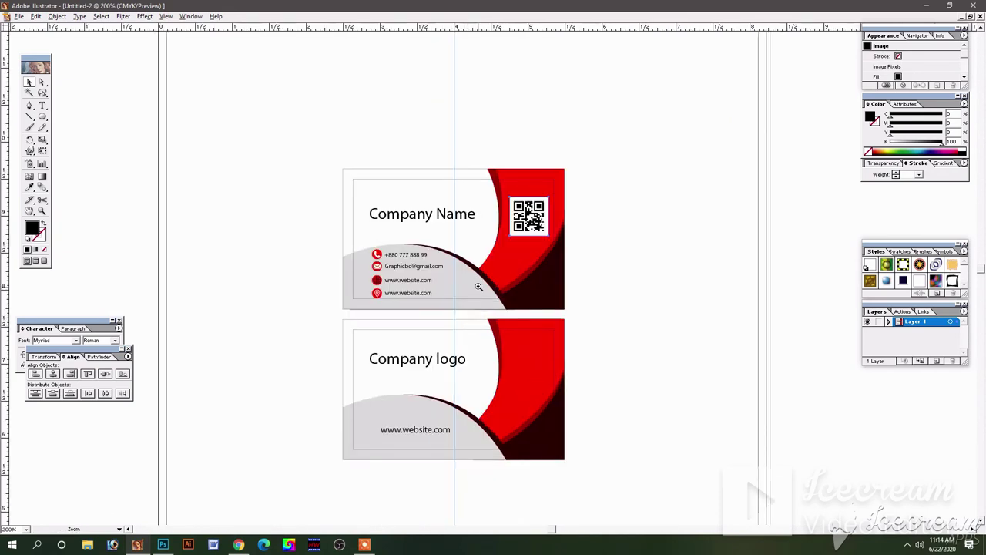
key("ctrl+plus")
left_click_drag(537, 237, 548, 274)
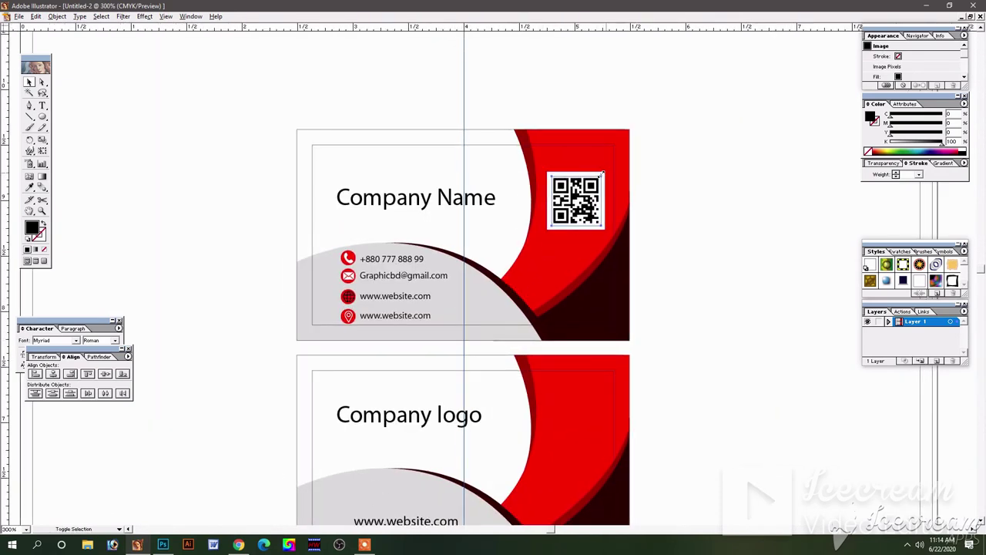
- Draw a rounded square with reduced corner rounding over the QR code
left_click(726, 206)
left_click(570, 222)
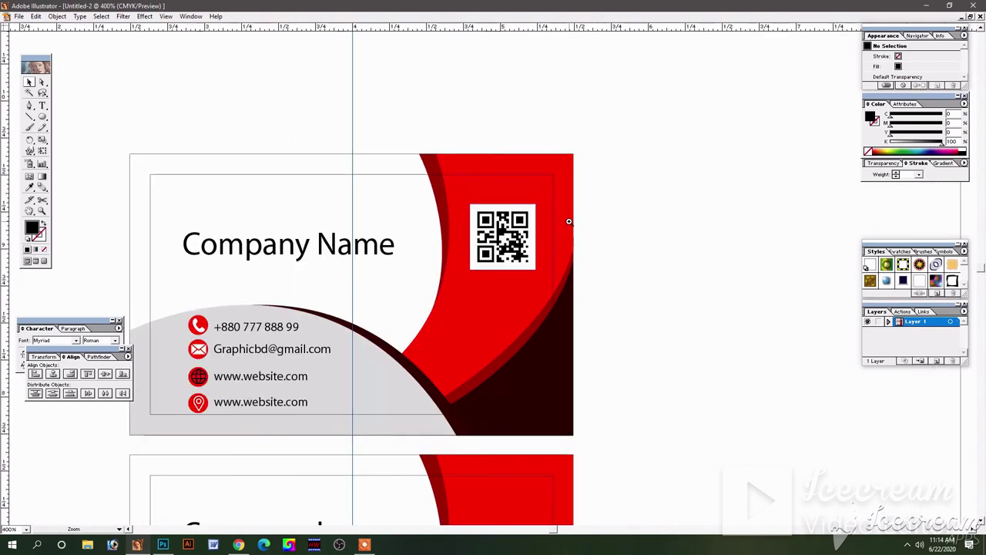
left_click(527, 264)
left_click(574, 274, "ctrl")
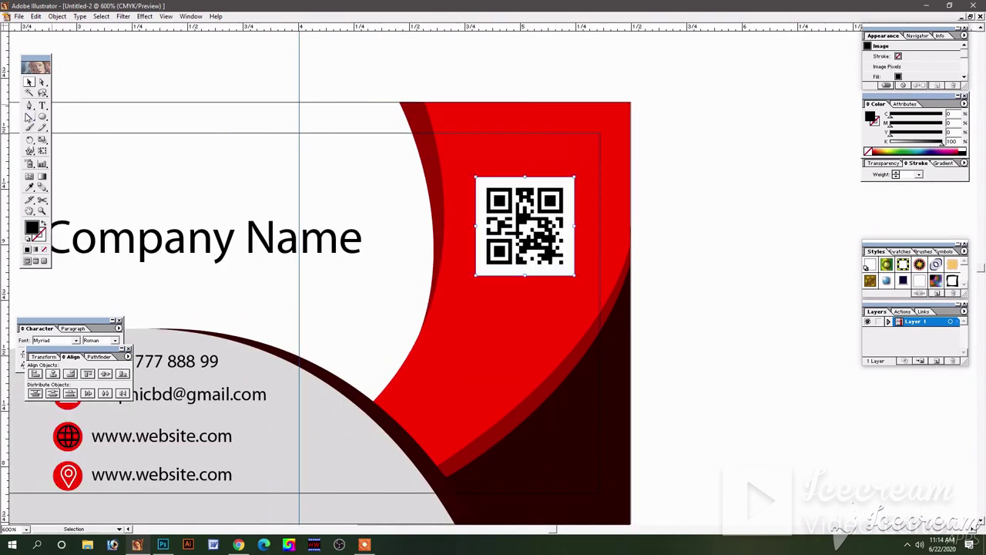
left_click_drag(42, 117, 73, 119)
left_click(67, 119)
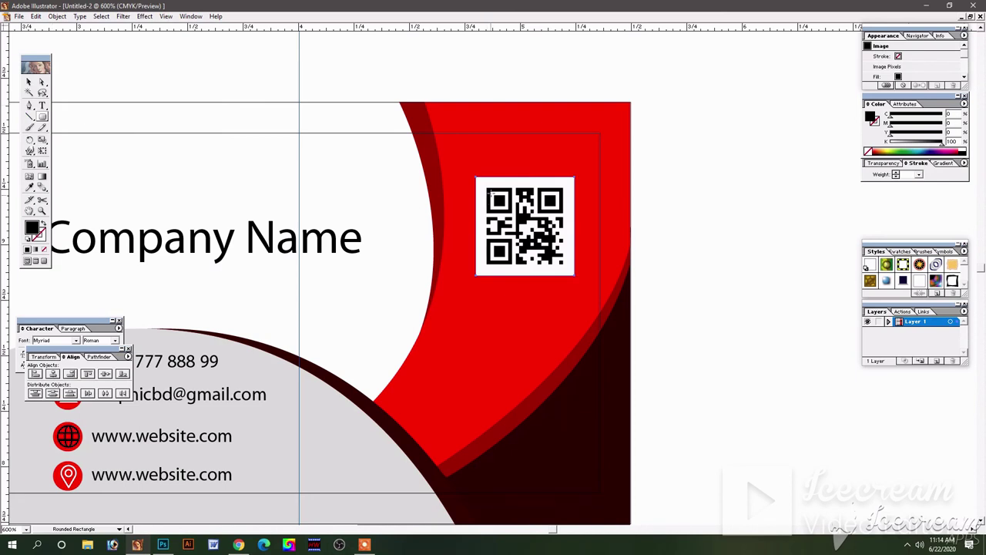
left_click_drag(478, 181, 568, 269)
key("Down")
key("Down")
key("Down")
key("Down")
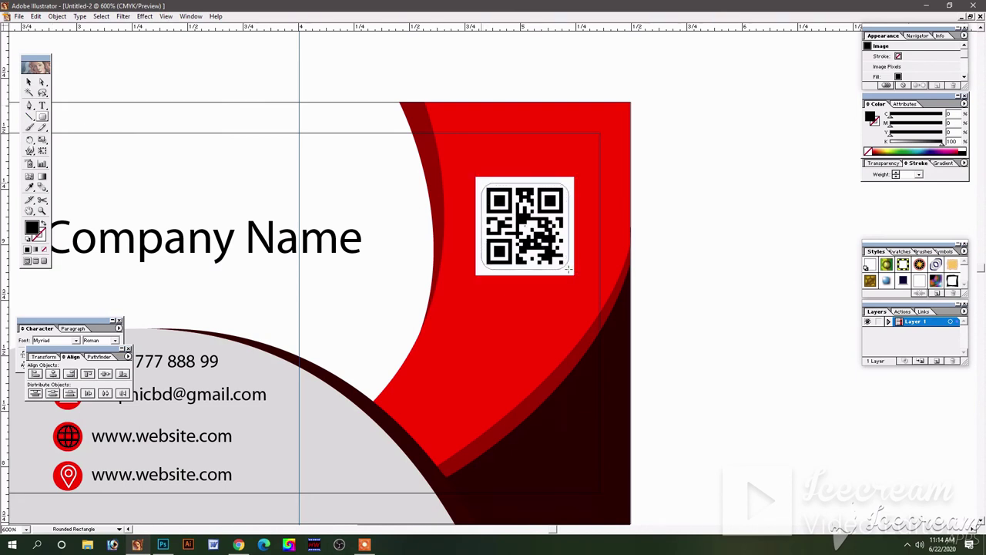
key("Down")
key("Down")
left_click_drag(568, 269, 568, 270)
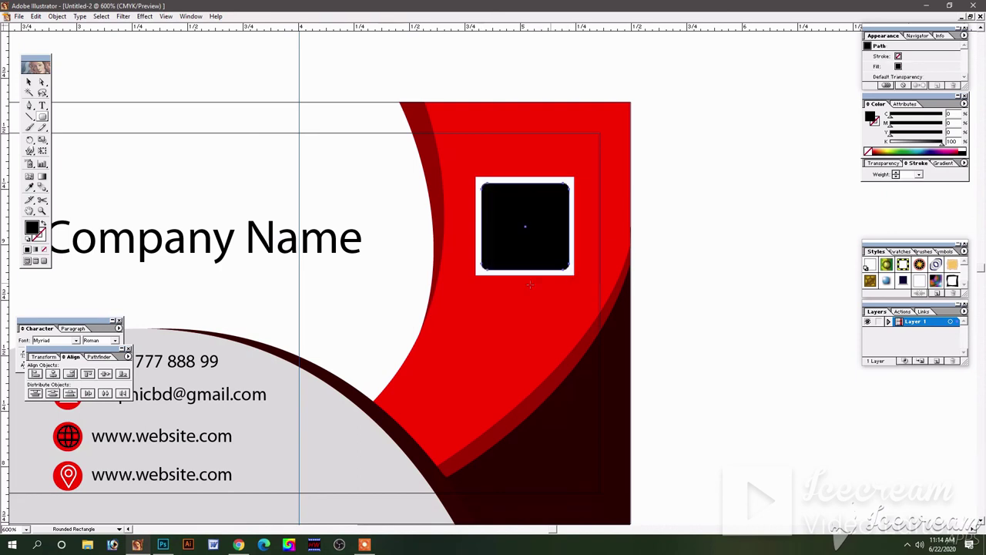
- Clip the QR code to the rounded square with Make Clipping Mask
left_click(29, 82)
left_click(481, 275, "shift")
right_click(522, 233)
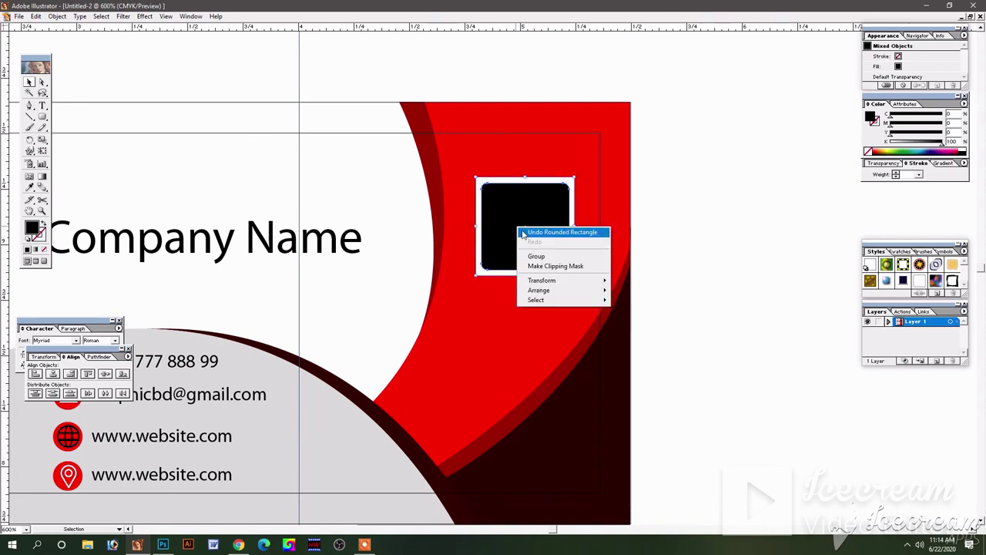
left_click(555, 266)
left_click(698, 257)
left_click_drag(561, 259, 561, 262)
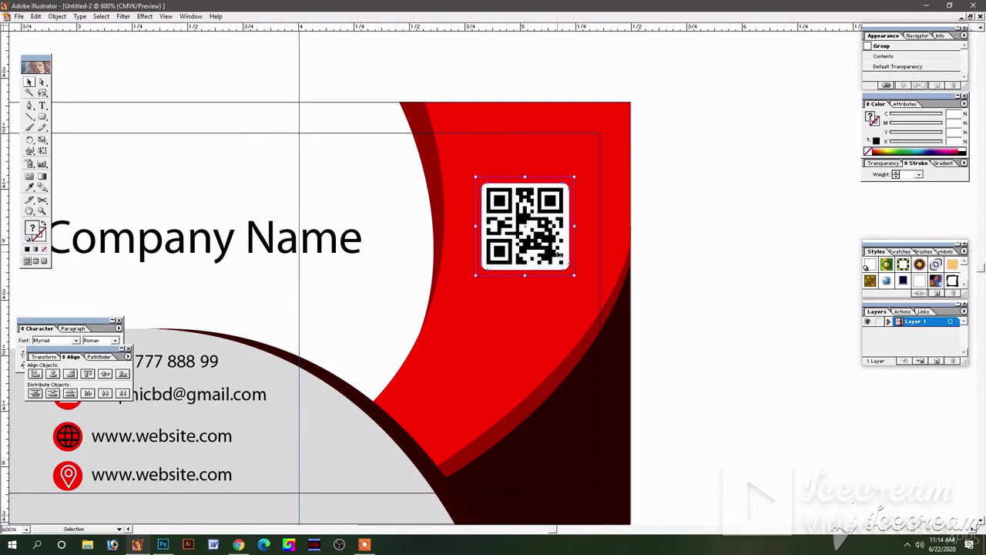
left_click(726, 288)
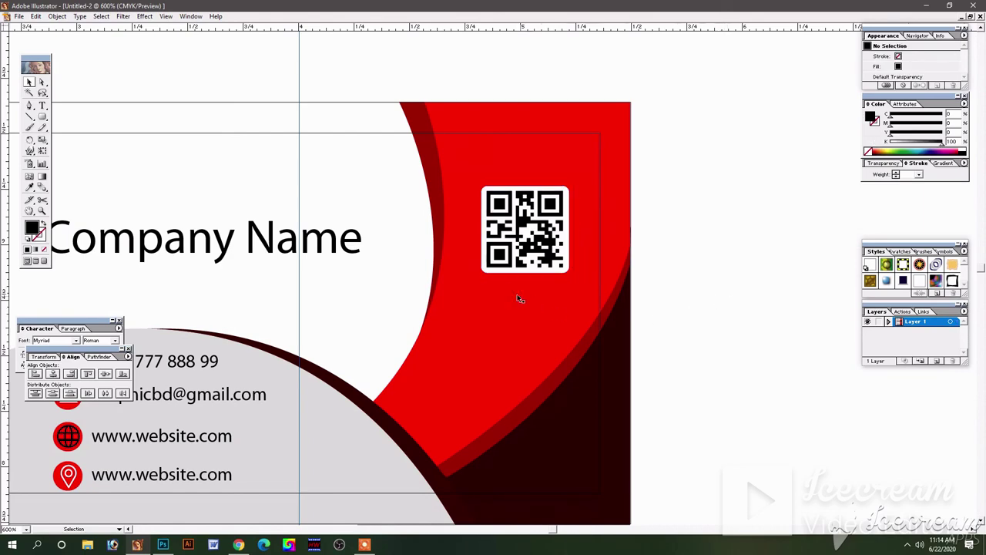
key("ctrl+minus")
key("ctrl+minus")
key("ctrl+minus")
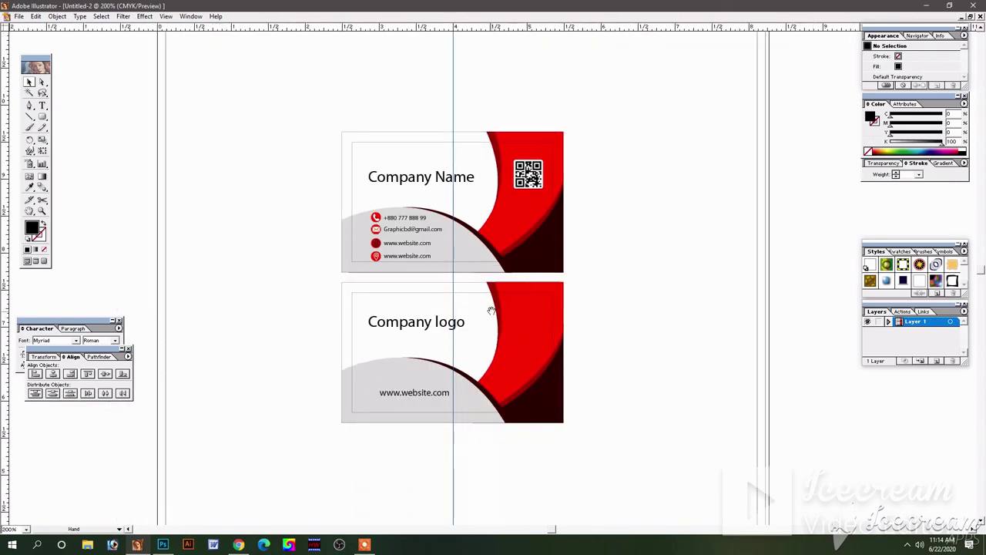
- Zoom to 300% on both finished cards and hide the vertical guide line
left_click_drag(468, 338, 541, 288)
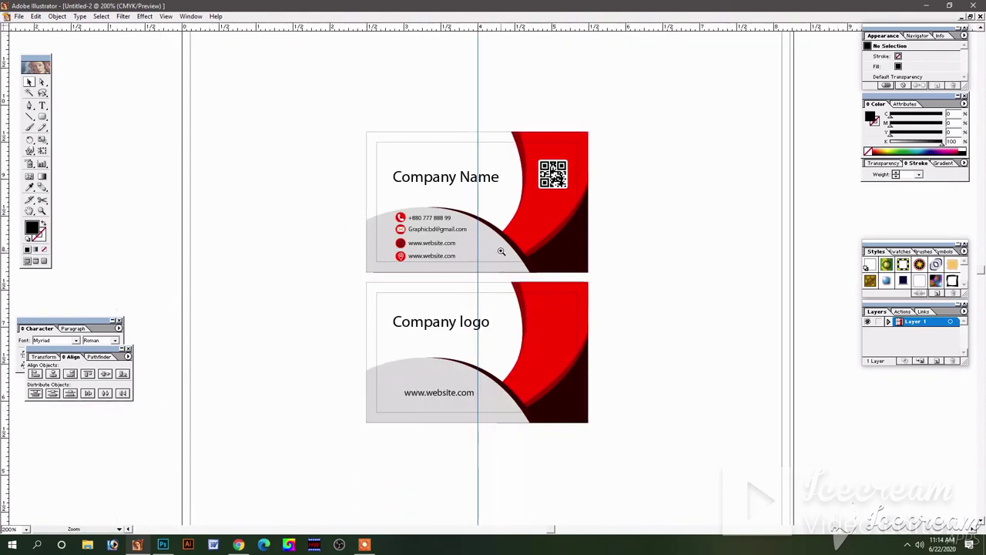
left_click(501, 249)
left_click_drag(524, 282, 539, 238)
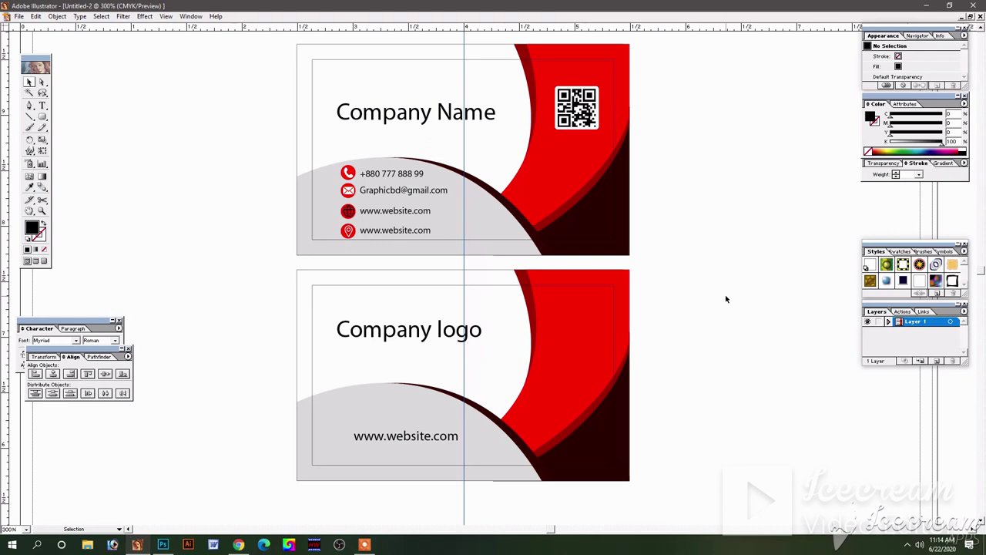
key("ctrl+semicolon")
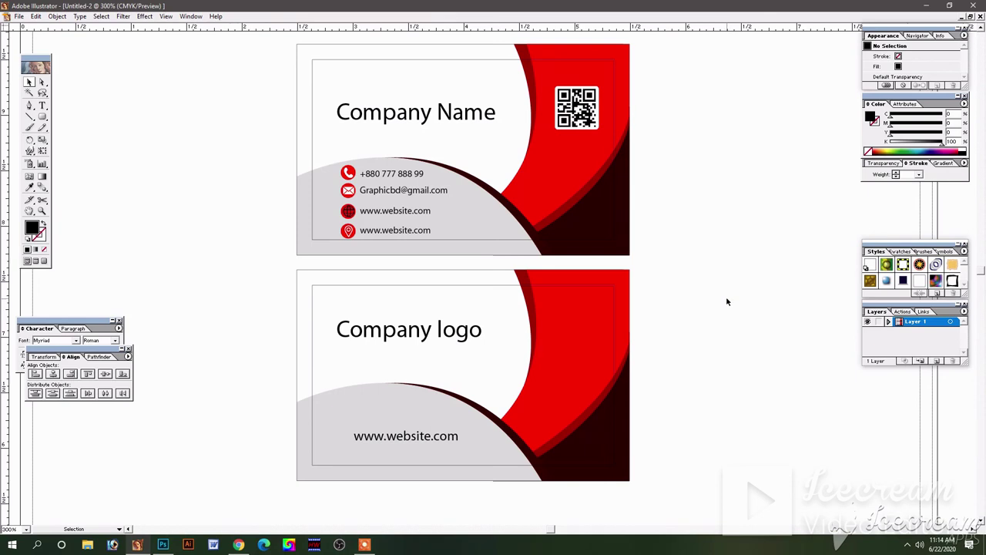
left_click(907, 546)
left_click(898, 525)
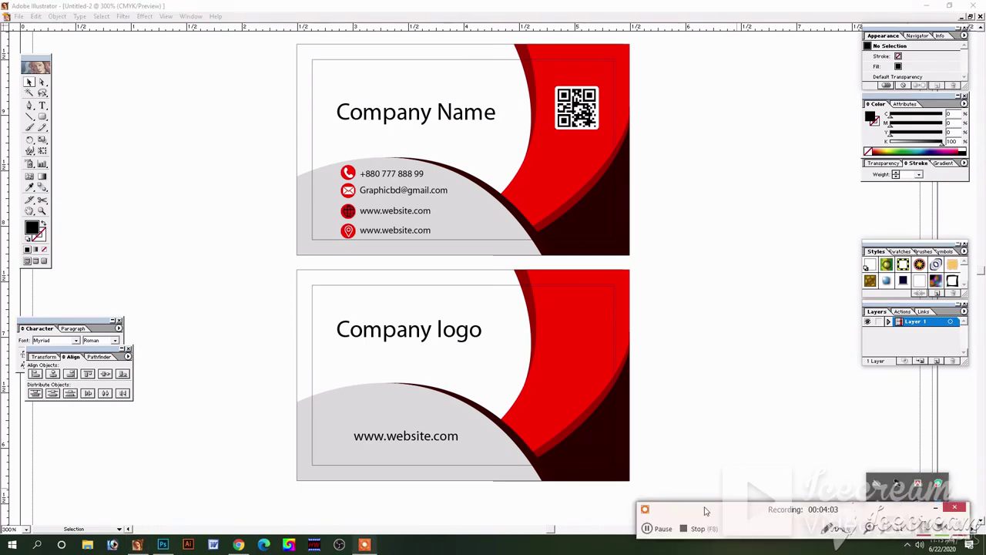